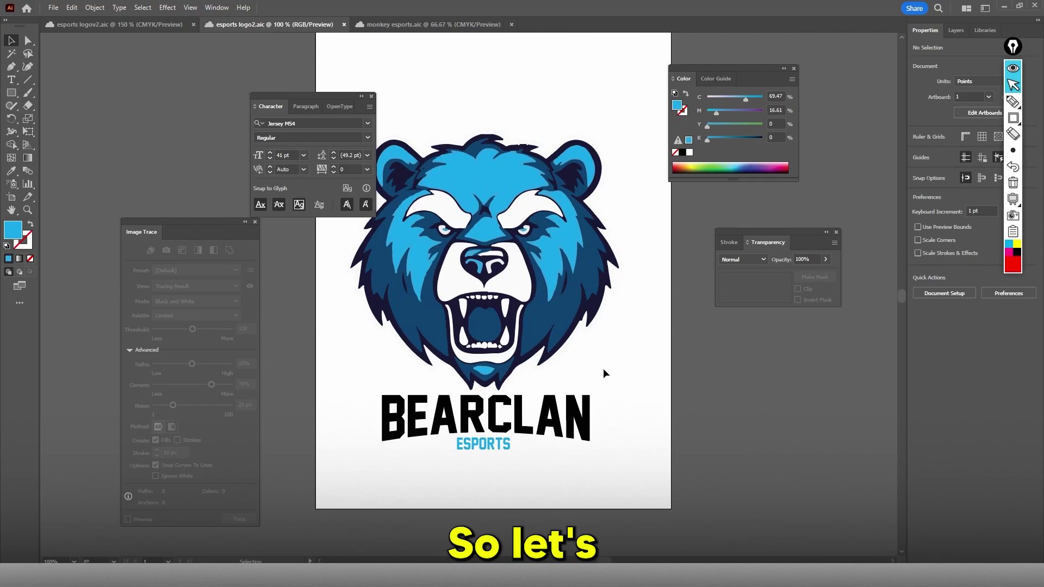
Switch from the monkey esports logo document to Discord and review the earlier monkey, samurai and bear mascot generations in the Midjourney Bot chat
left_click(433, 24)
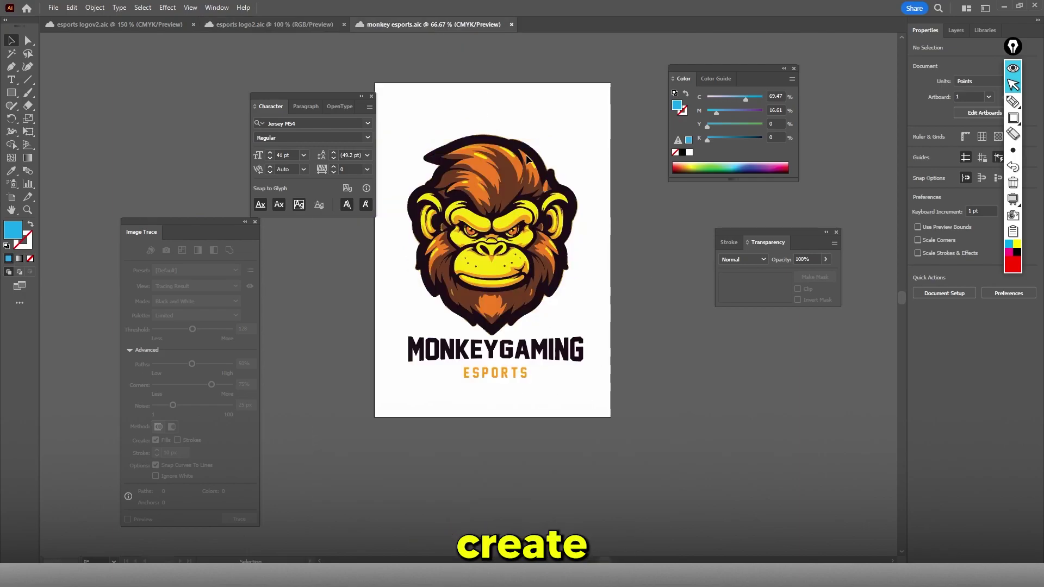
key("alt+Tab")
scroll(375, 256, "up", 3)
scroll(374, 256, "down", 3)
scroll(375, 256, "down", 3)
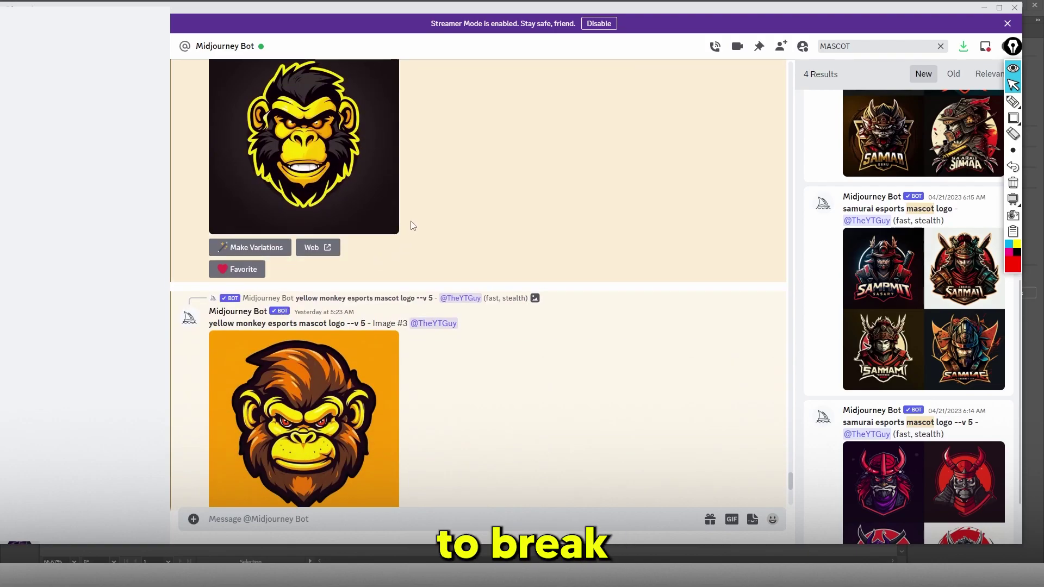
scroll(413, 223, "down", 9)
scroll(405, 220, "up", 11)
scroll(401, 221, "up", 15)
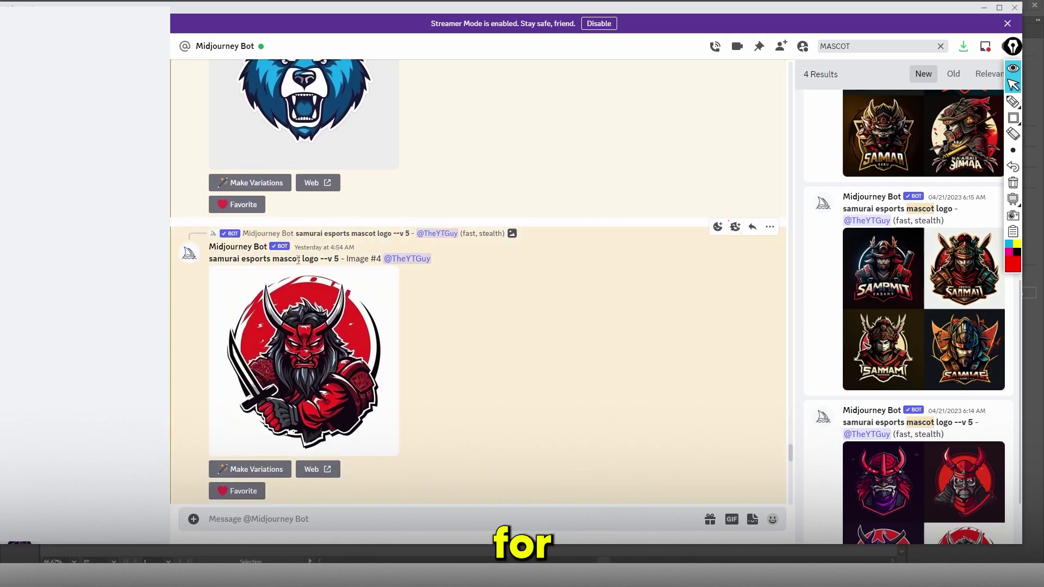
scroll(305, 260, "up", 10)
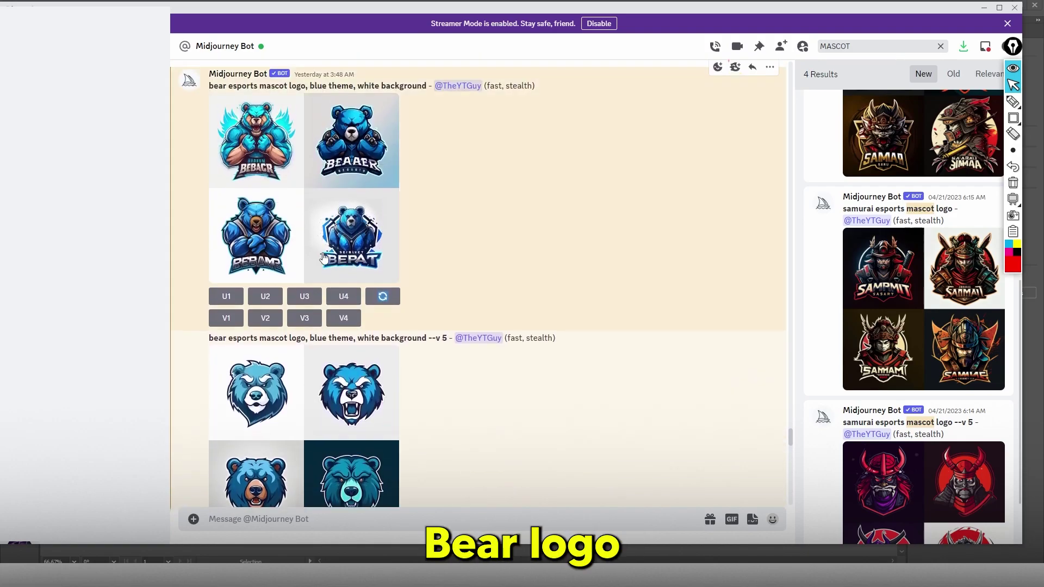
Outline the word "bear" in the --v 5 bear prompt with a red annotation rectangle, and clear the mark
mouse_move(1013, 102)
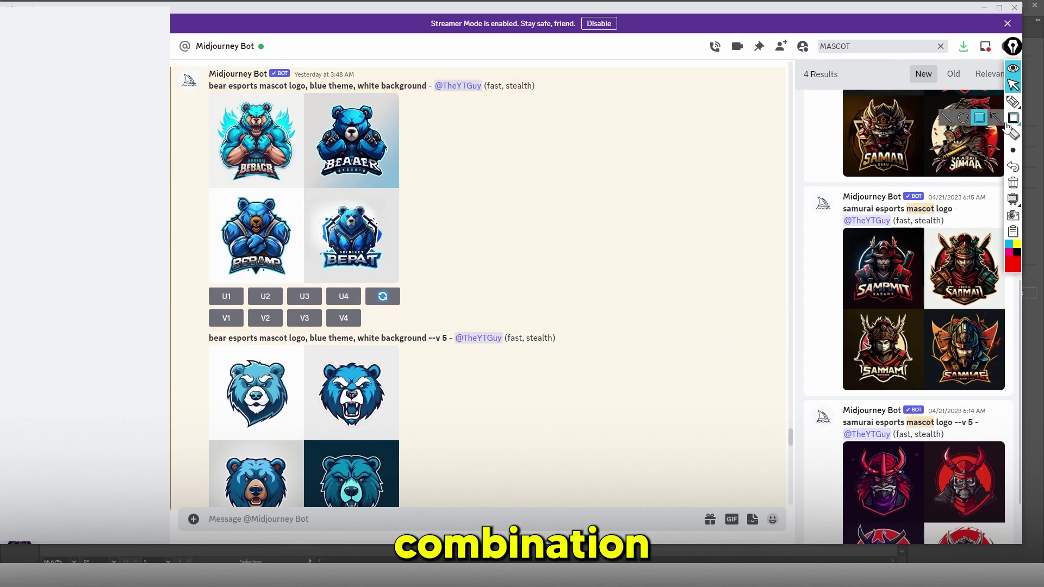
left_click(1013, 118)
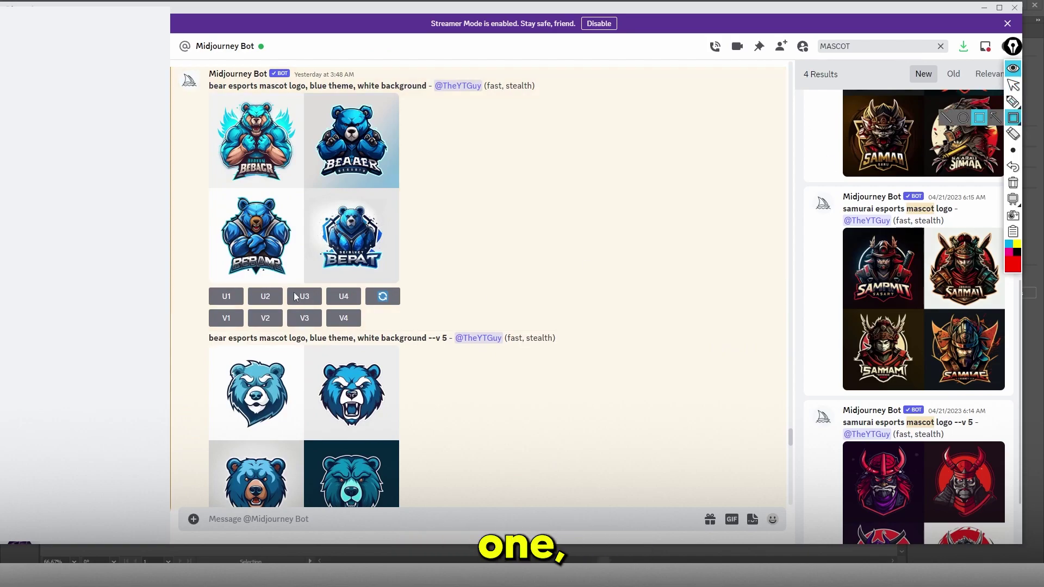
left_click_drag(204, 334, 228, 345)
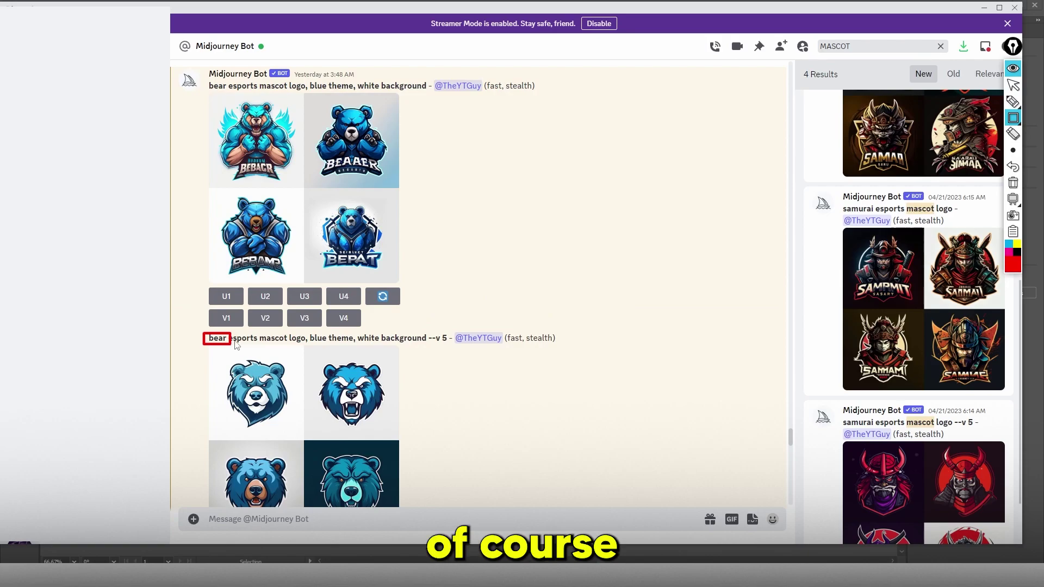
left_click(1012, 182)
Underline the word "esports" in the --v 5 bear prompt with the red annotation pen, and clear the mark
left_click(1012, 102)
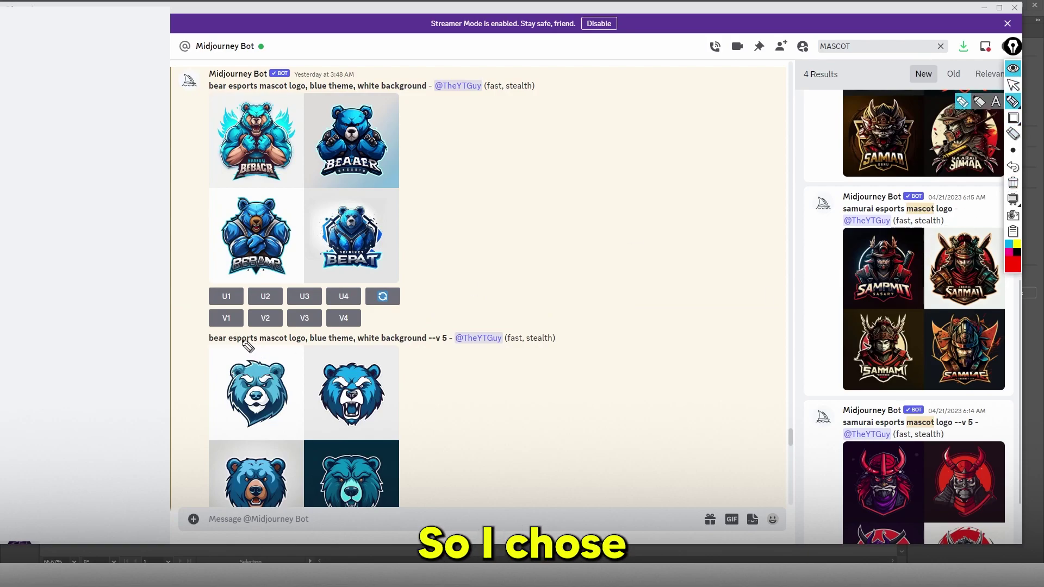
left_click_drag(232, 343, 263, 343)
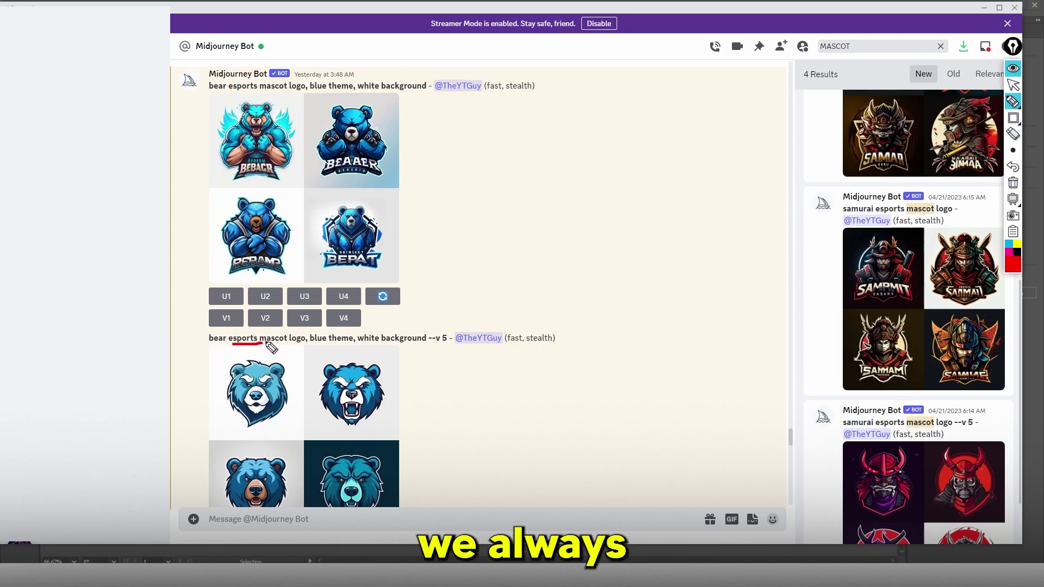
left_click(1013, 182)
left_click(1013, 102)
left_click(1014, 101)
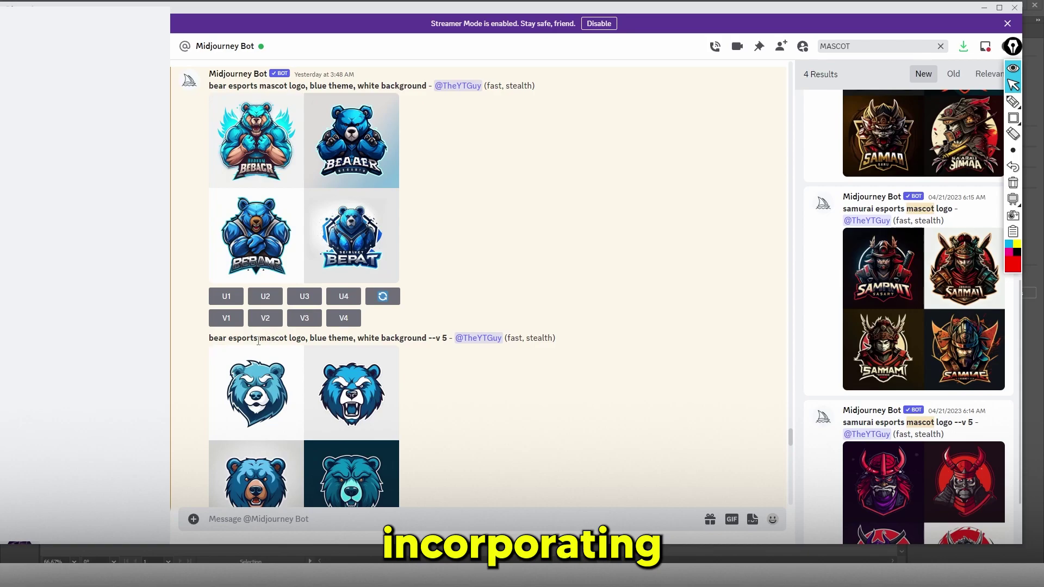
Highlight "blue theme" and "white background" in the --v 5 bear prompt, and inspect its image grid enlarged
left_click_drag(289, 338, 354, 338)
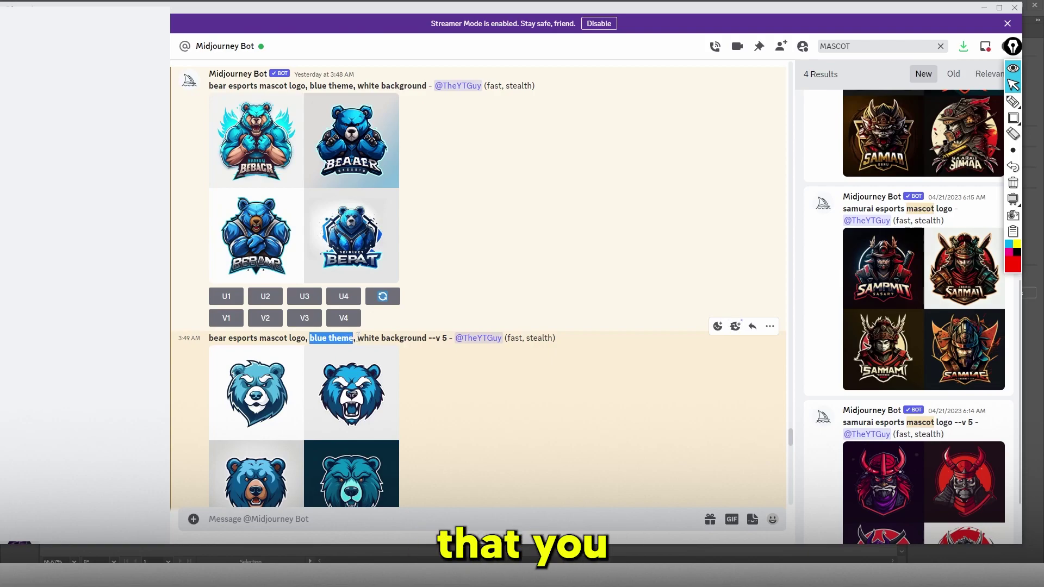
left_click_drag(357, 338, 430, 338)
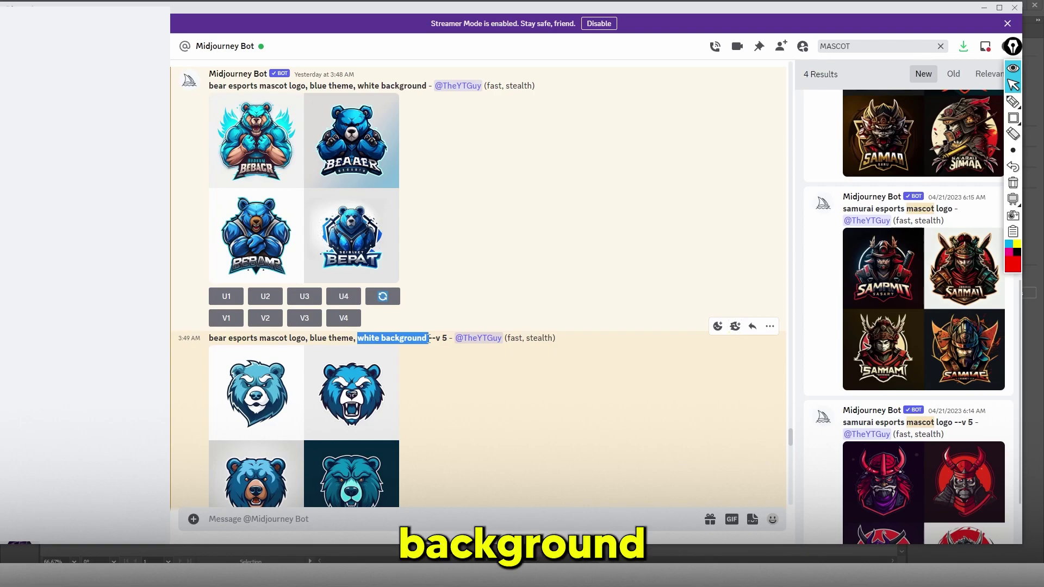
scroll(389, 381, "down", 2)
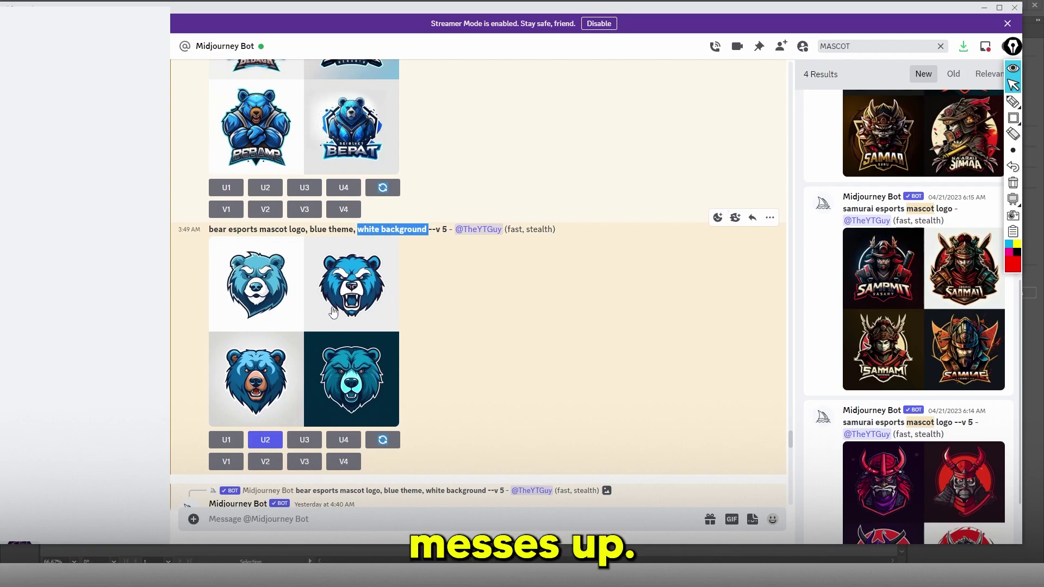
left_click(279, 291)
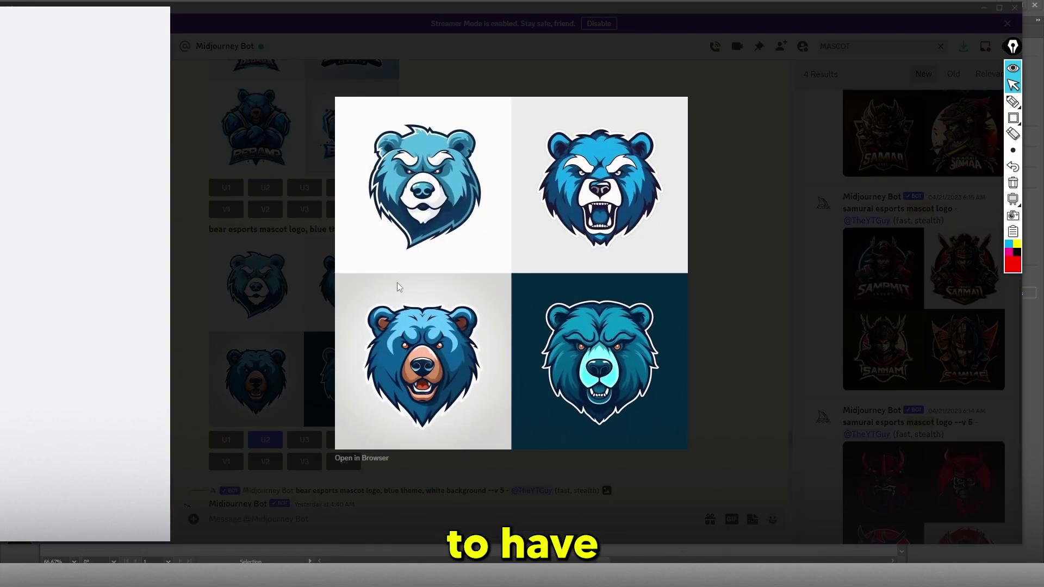
left_click(276, 326)
Compare the bear logos generated without a version parameter, viewed enlarged, against the --v 5 bear logos
scroll(342, 278, "up", 4)
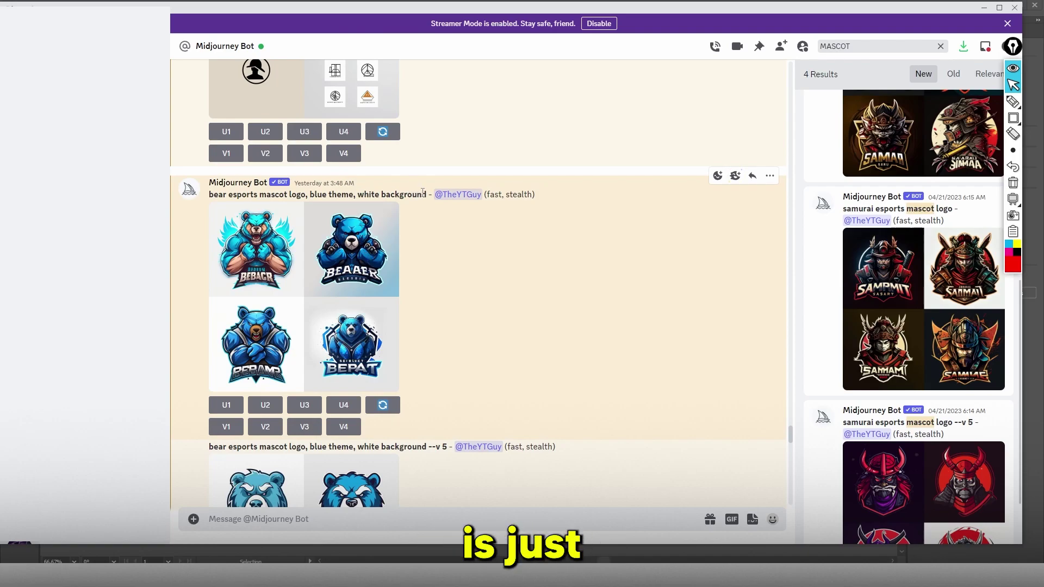
left_click(369, 250)
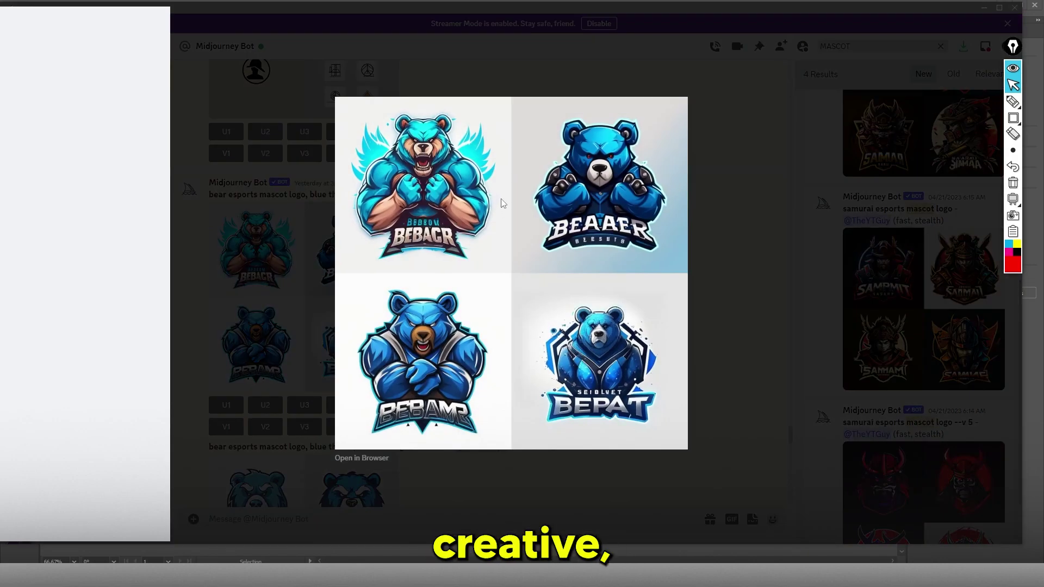
key("Escape")
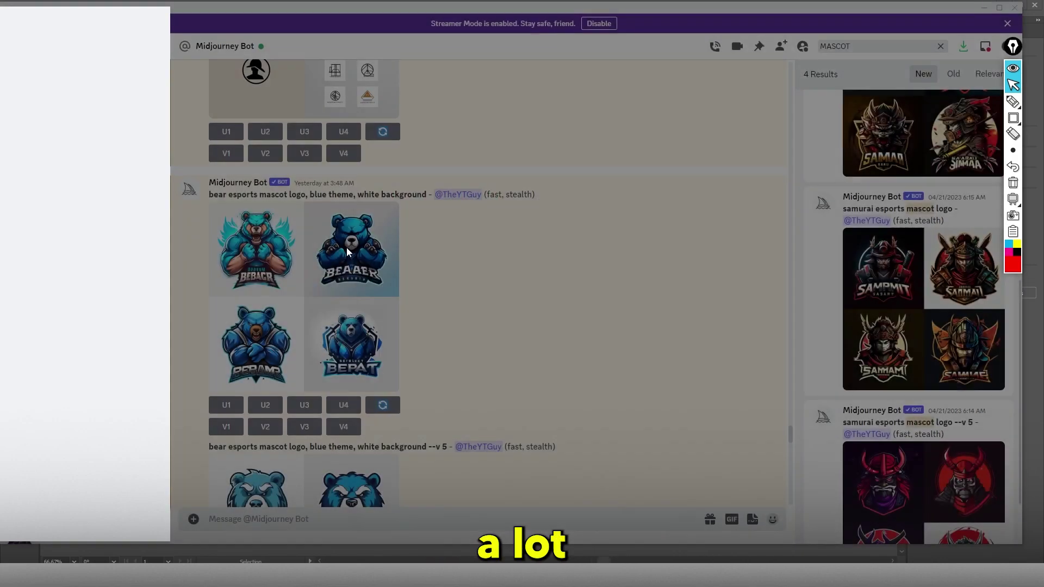
scroll(326, 256, "down", 5)
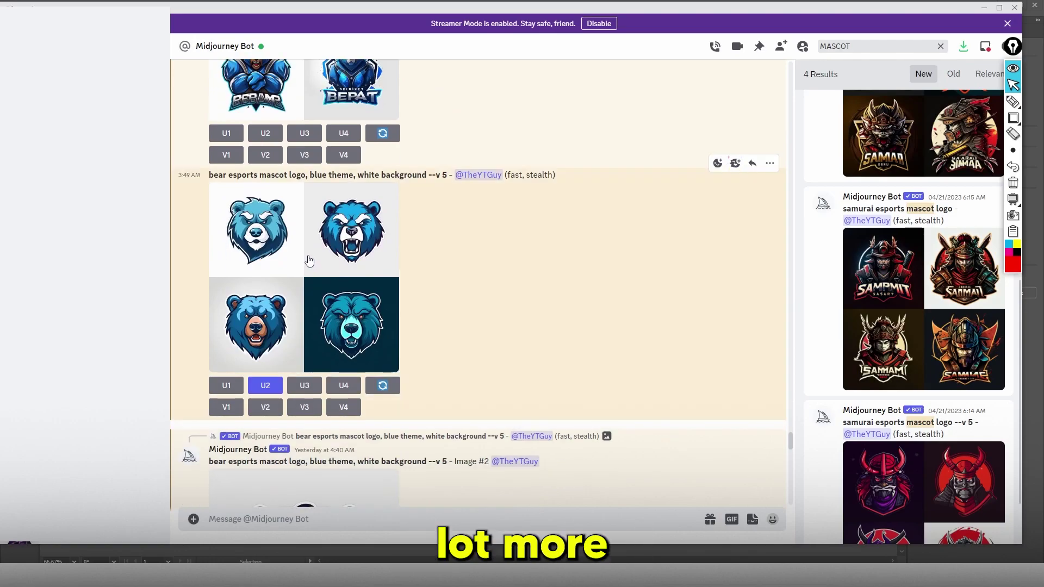
scroll(310, 266, "up", 5)
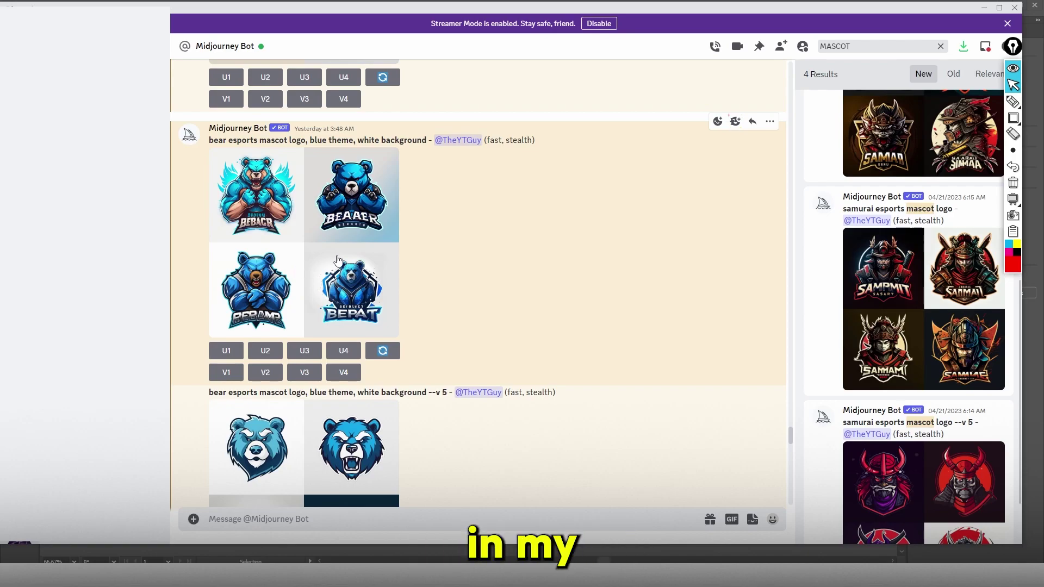
scroll(337, 260, "down", 4)
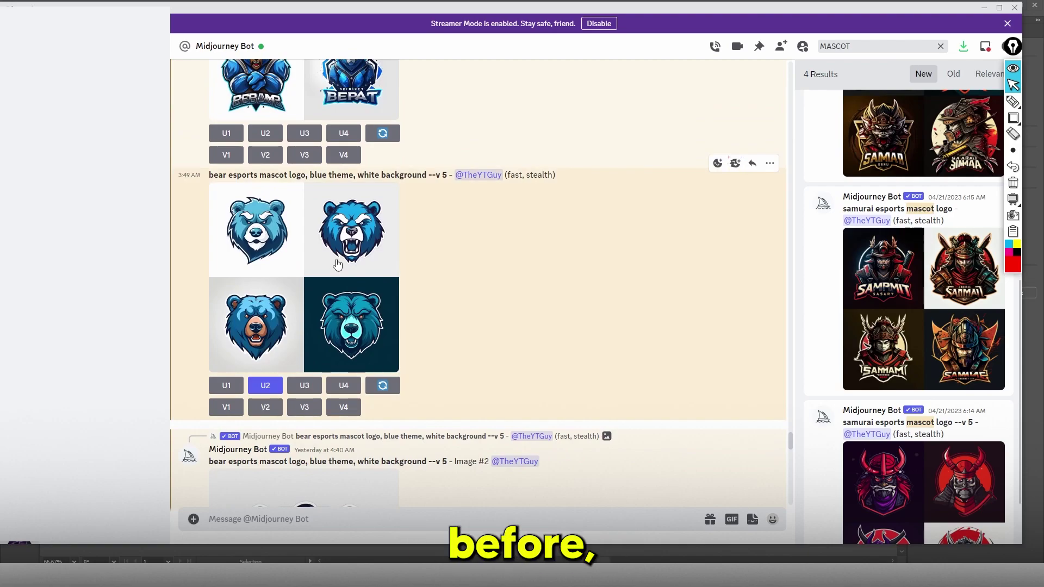
scroll(337, 265, "up", 3)
left_click(361, 214)
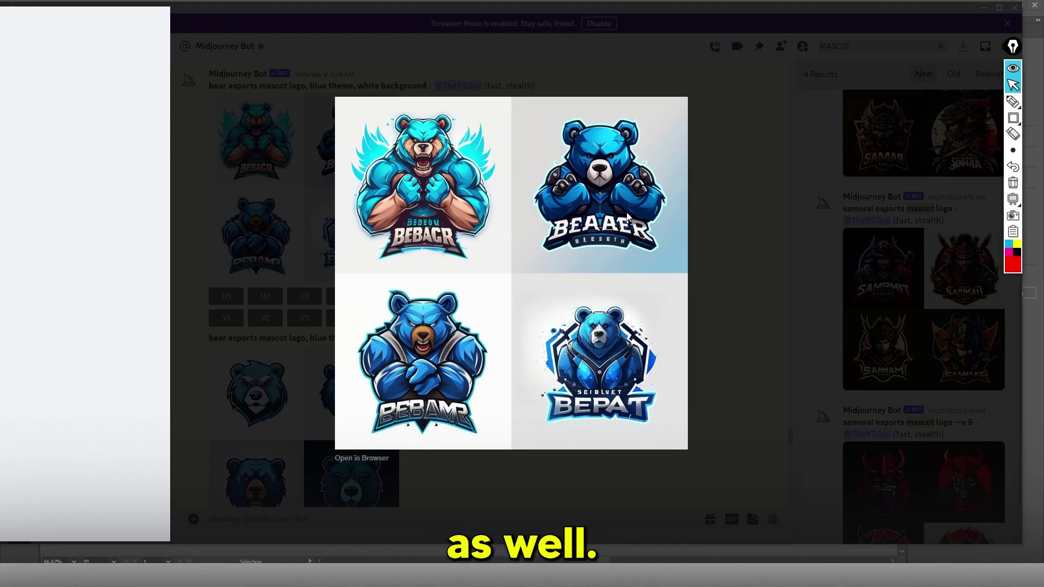
left_click(294, 194)
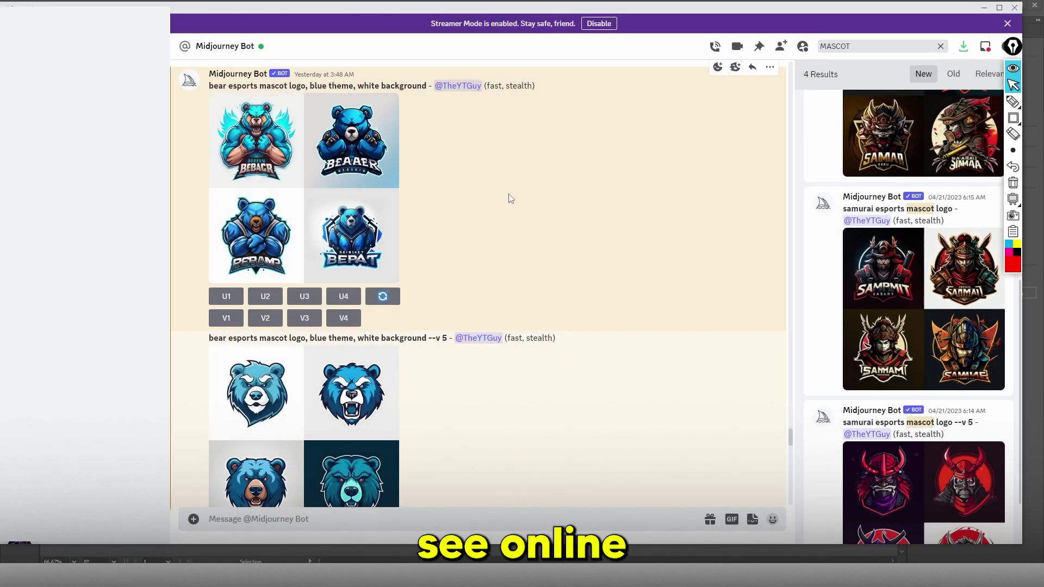
Examine the cartoon chef mascot generations at the end of the chat, including an enlarged view of the --v 5 grid
scroll(498, 196, "down", 15)
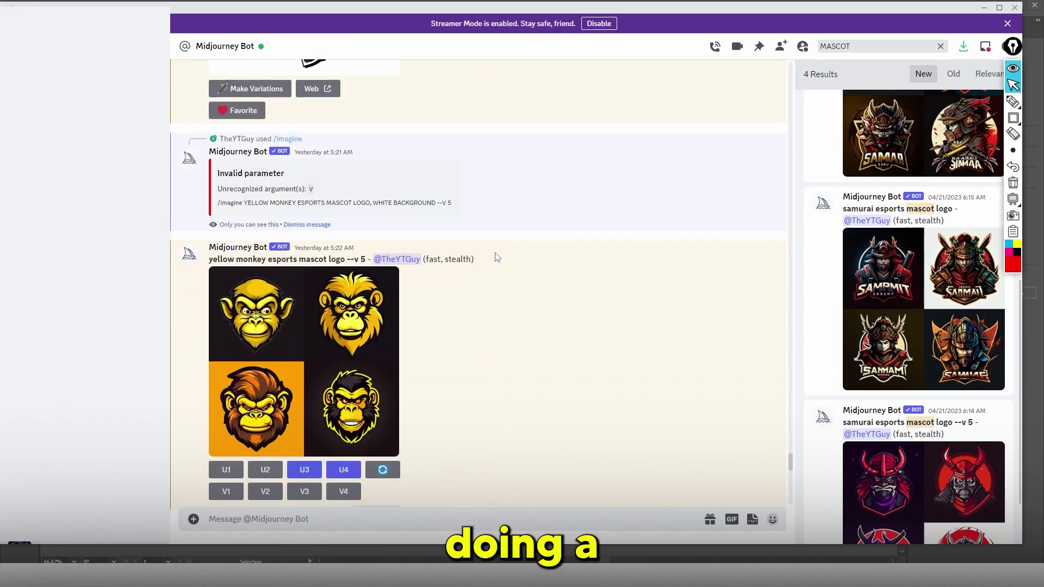
scroll(477, 276, "down", 12)
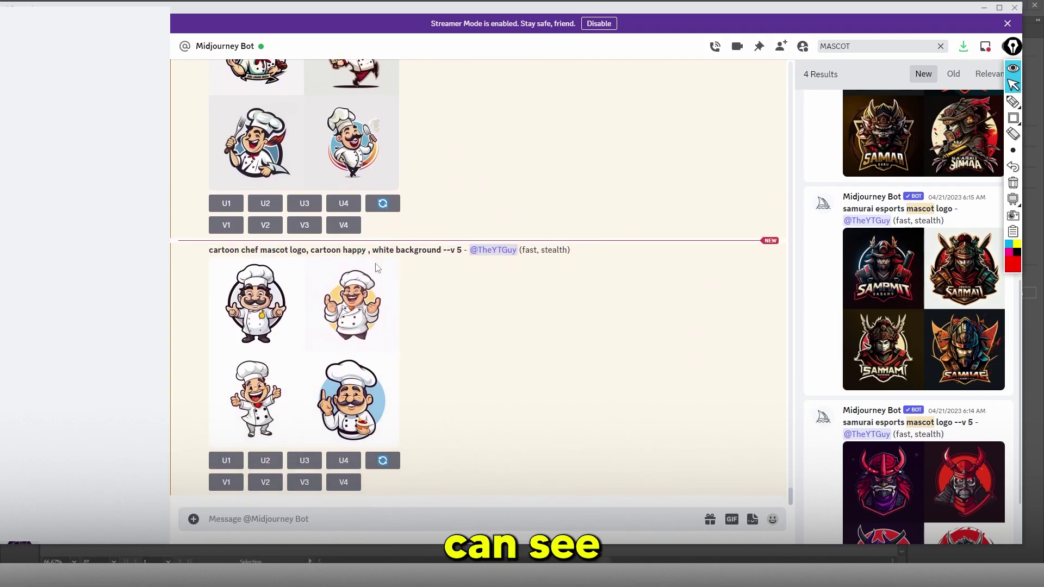
left_click(329, 301)
key("Escape")
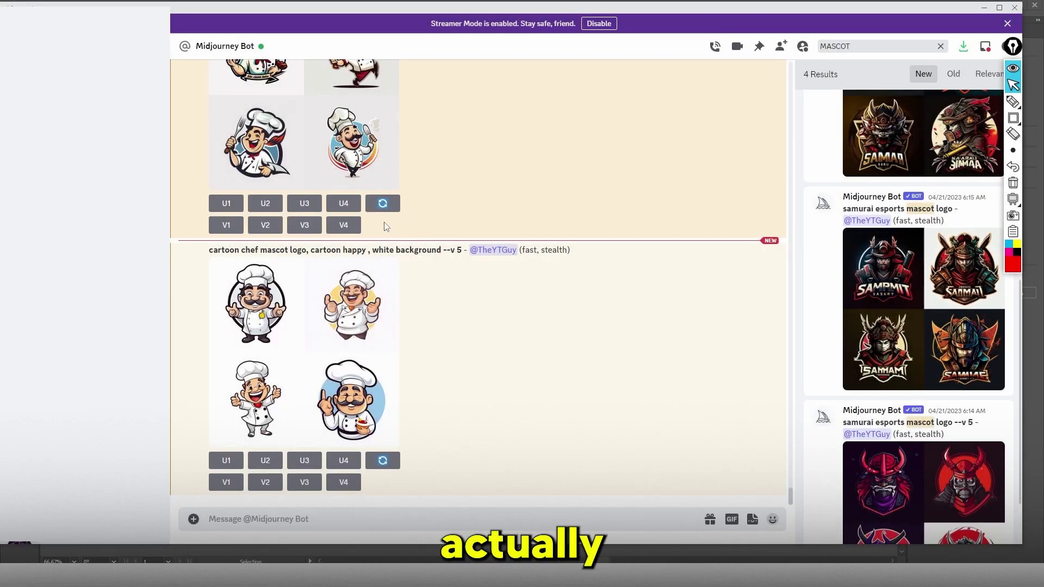
scroll(383, 221, "up", 4)
scroll(378, 233, "down", 4)
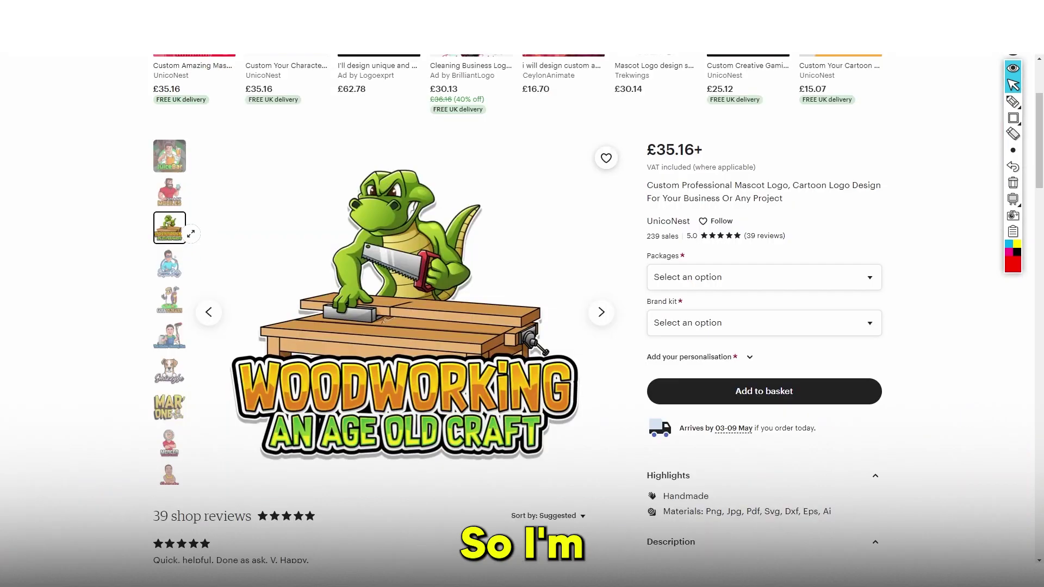
Browse the sample images of the custom mascot logo listing in the shop and bring up the JuiceBar design as reference
left_click(170, 265)
left_click(179, 286)
left_click(176, 355)
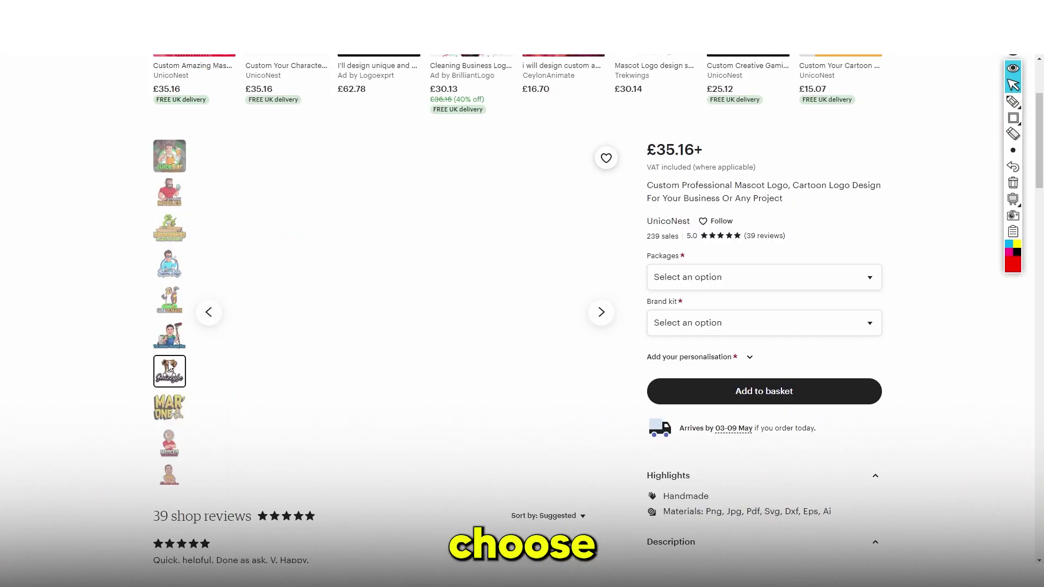
left_click(169, 435)
scroll(169, 430, "down", 2)
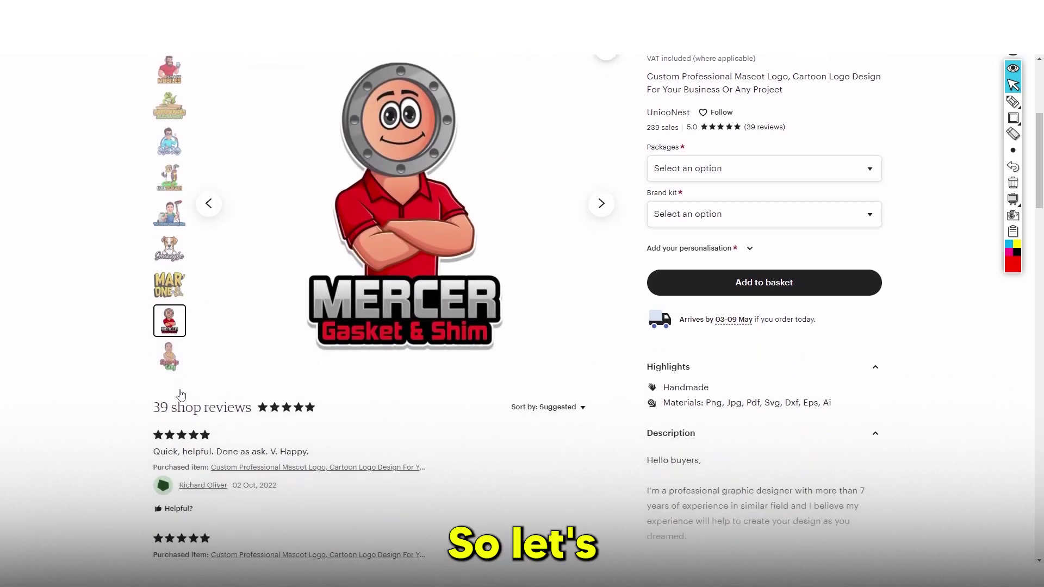
left_click(169, 358)
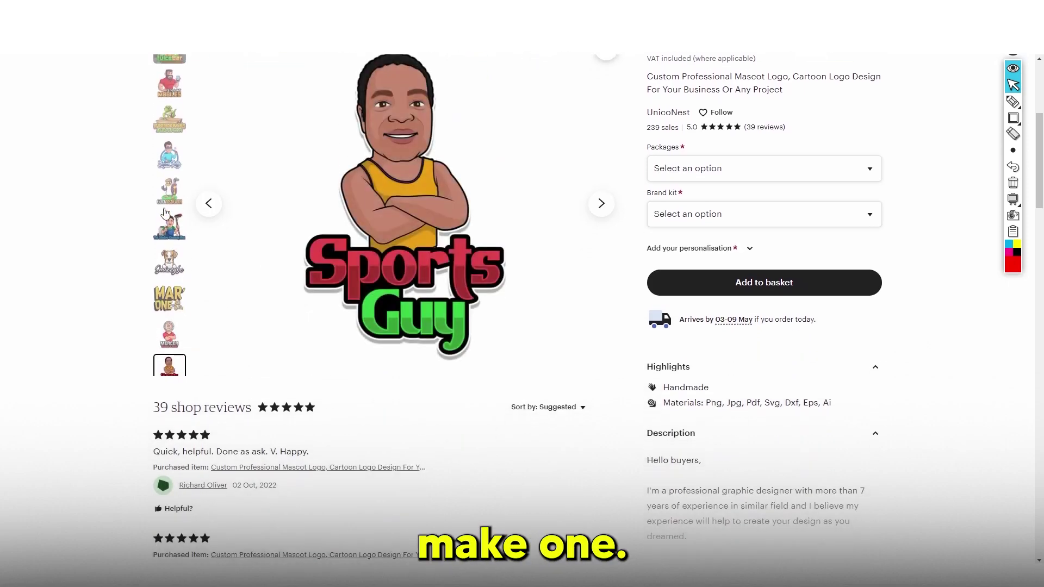
left_click(170, 155)
scroll(158, 220, "up", 3)
left_click(169, 210)
scroll(179, 225, "down", 1)
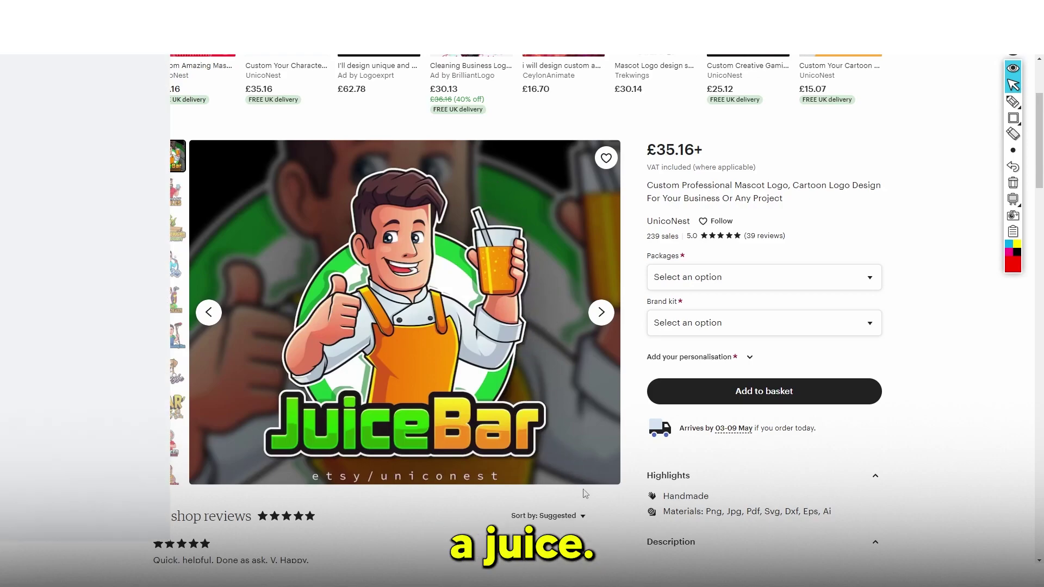
Switch to the Midjourney Bot chat and write "A guy wearing apron, cartoon mascot logo, orange and green, white background --v 5"
key("alt+Tab")
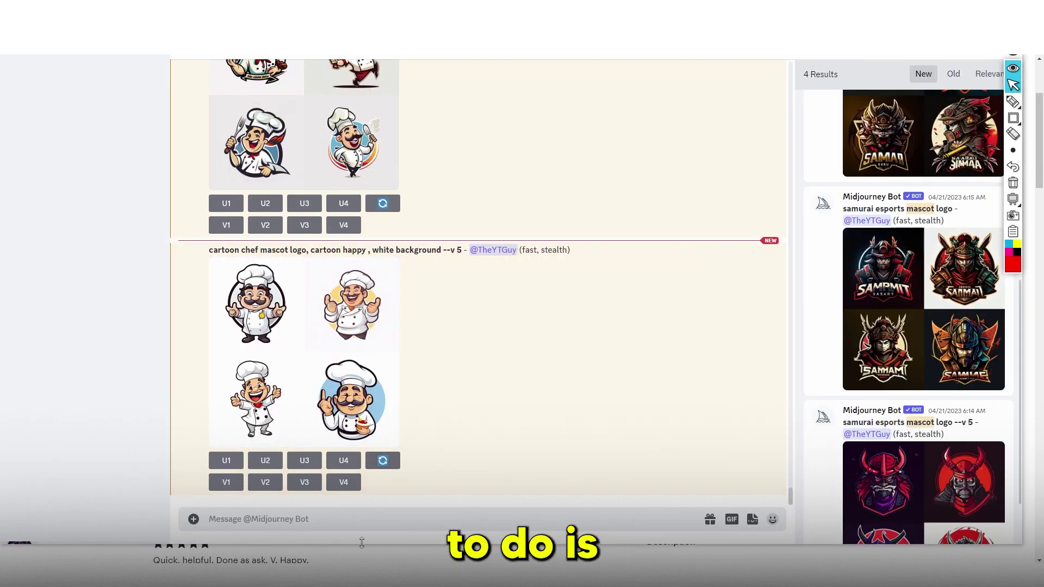
type("A guy w")
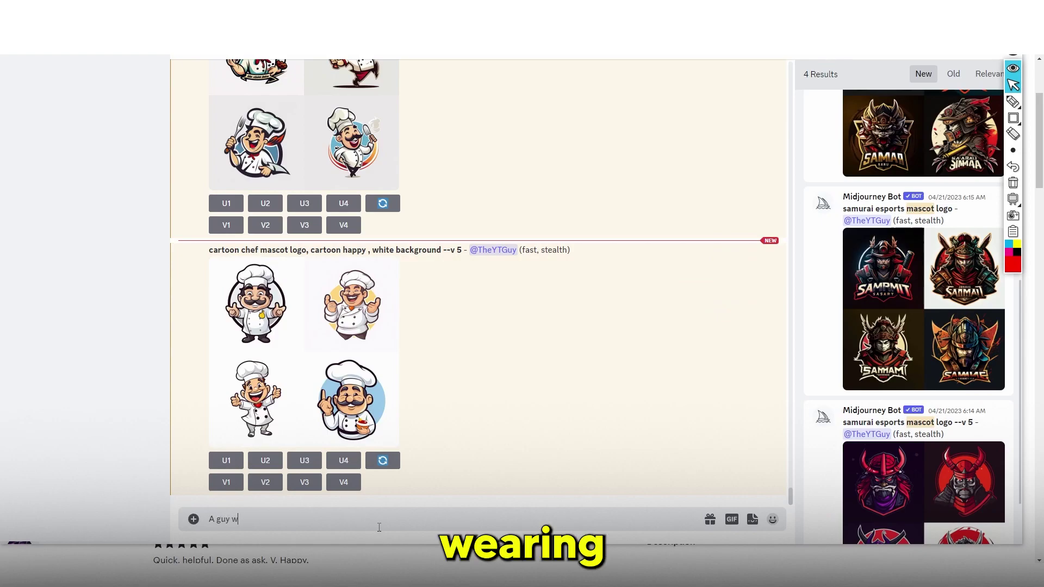
type("earing apron, cartoon mascot l")
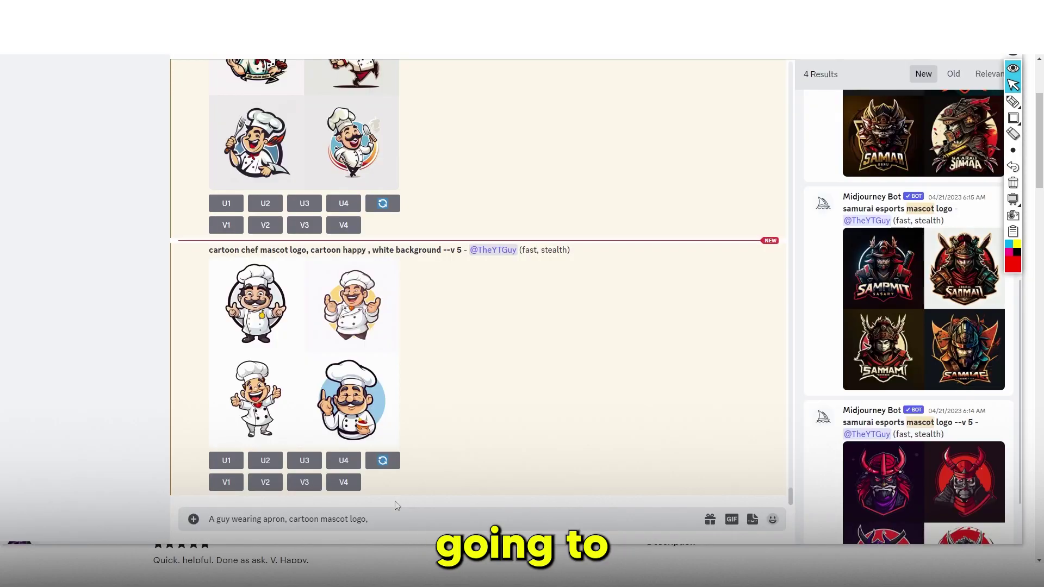
type("or")
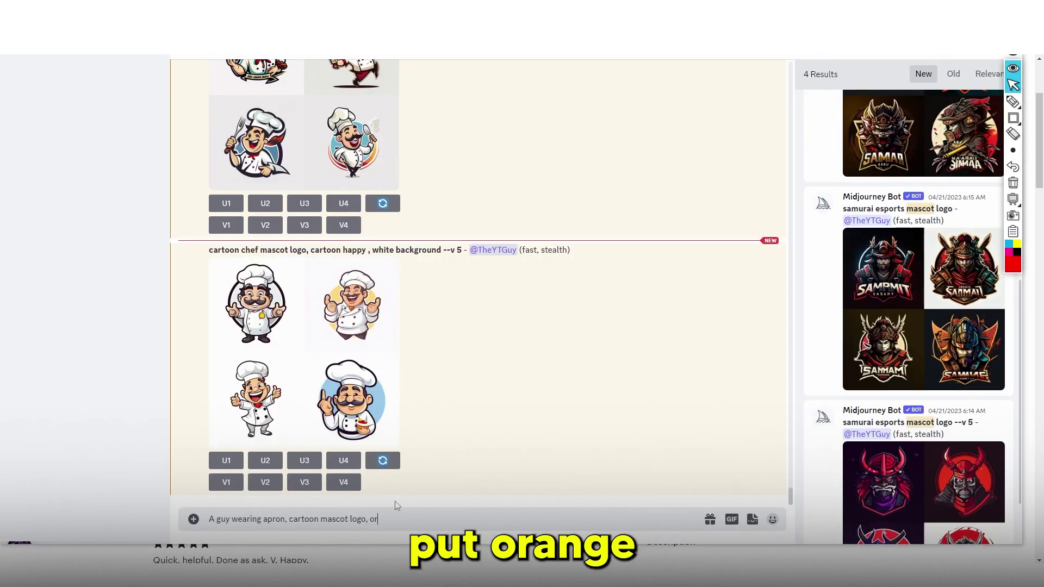
type("ange and green, white bac")
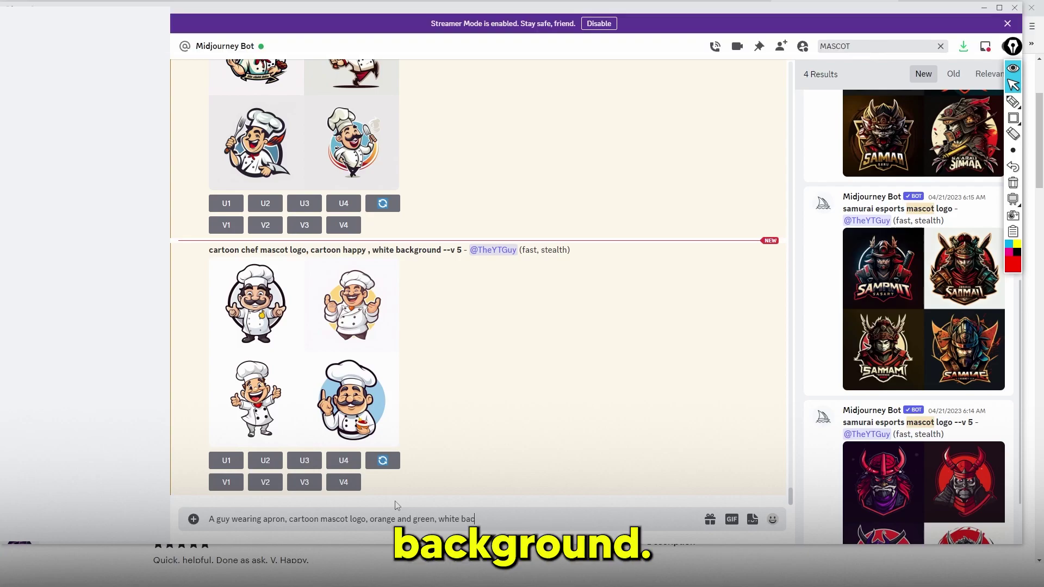
key("BackSpace")
type("ckground --v 5")
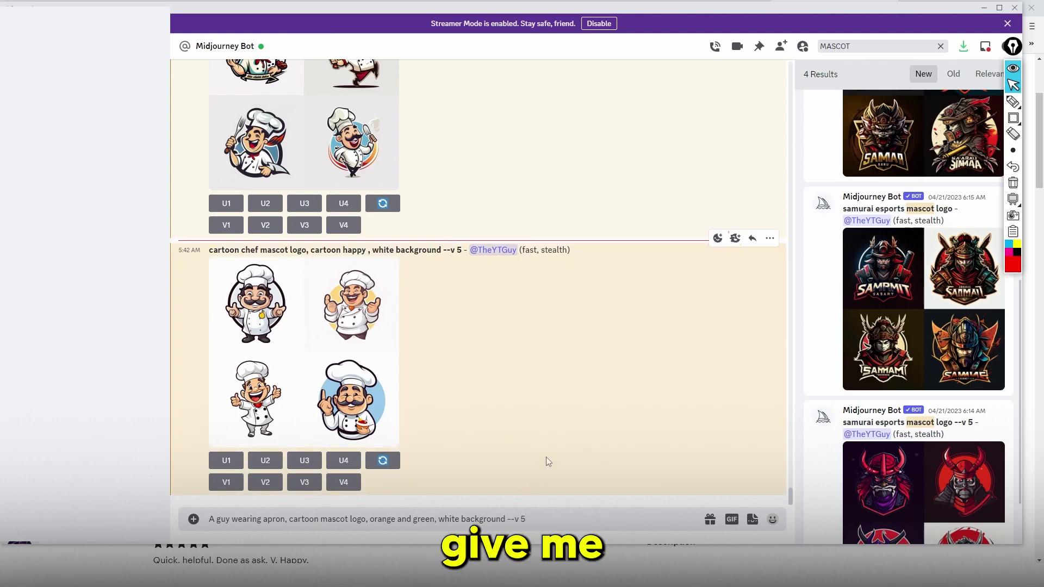
Copy the whole apron mascot prompt and send it as a message in the chat
key("ctrl+a")
key("ctrl+c")
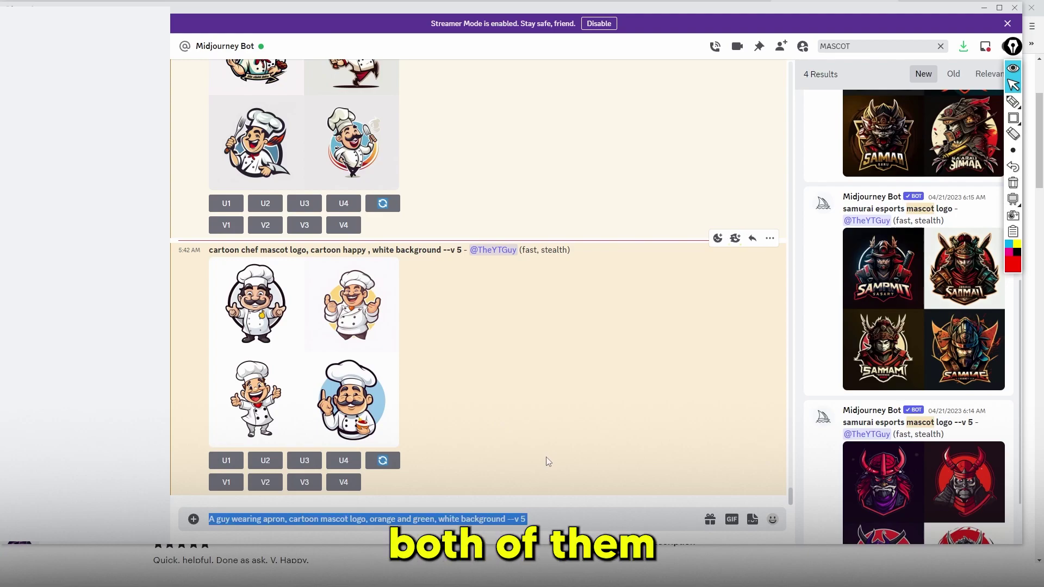
key("Return")
type("/")
key("Tab")
key("ctrl+v")
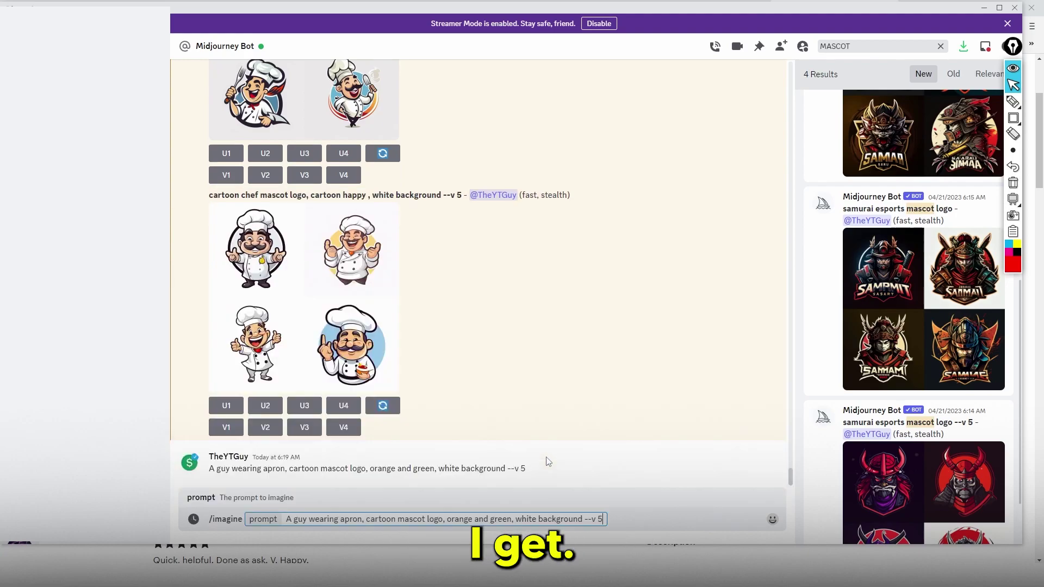
key("ctrl+a")
key("BackSpace")
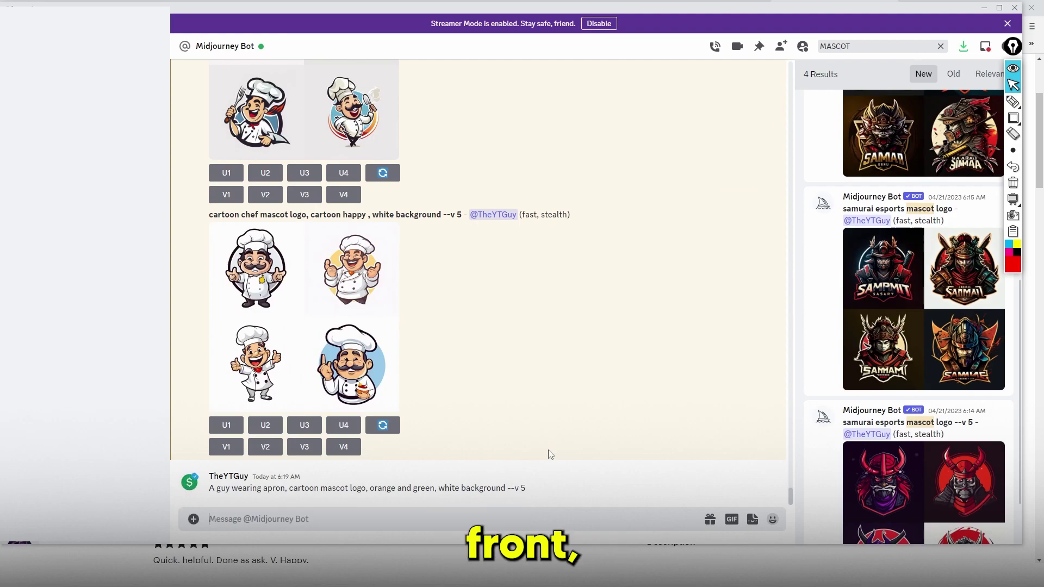
Submit the copied apron mascot prompt, including --v 5, through the /imagine command
type("/")
key("Tab")
key("ctrl+v")
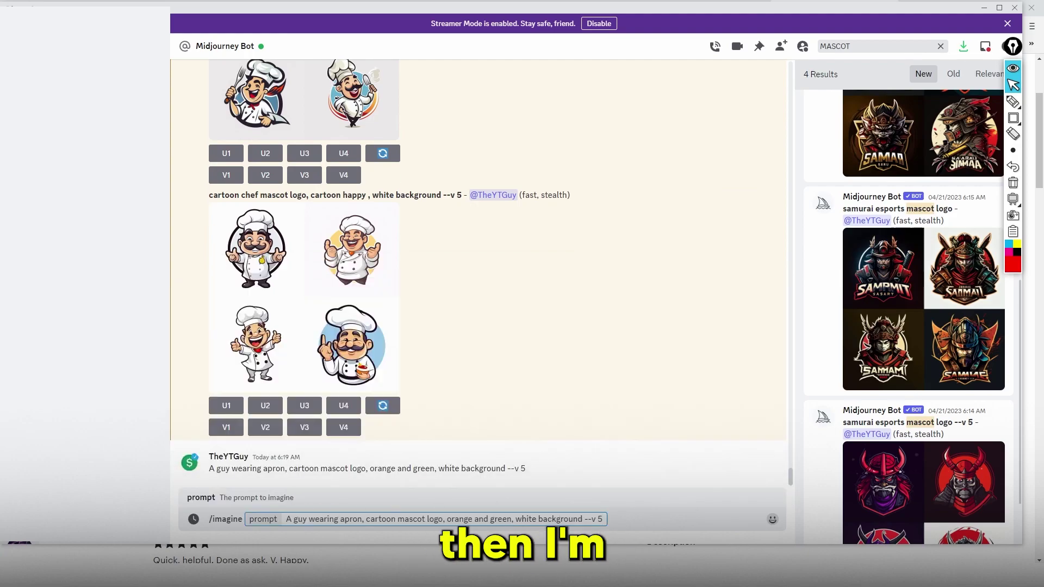
key("Return")
Submit the same apron mascot prompt through /imagine again, with the --v 5 parameter removed
type("/")
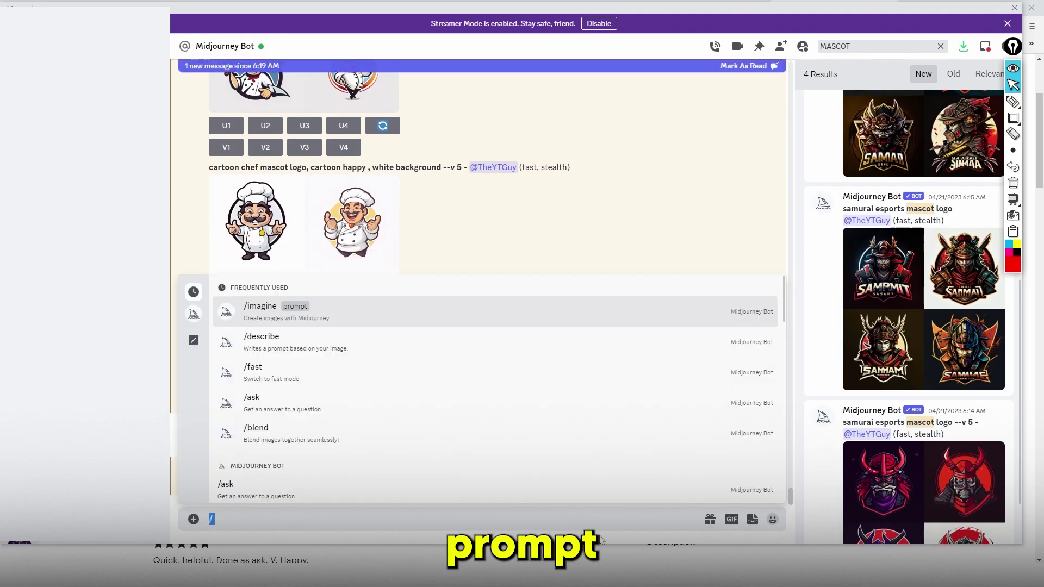
key("BackSpace")
key("ctrl+v")
key("ctrl+a")
key("ctrl+c")
key("BackSpace")
type("/")
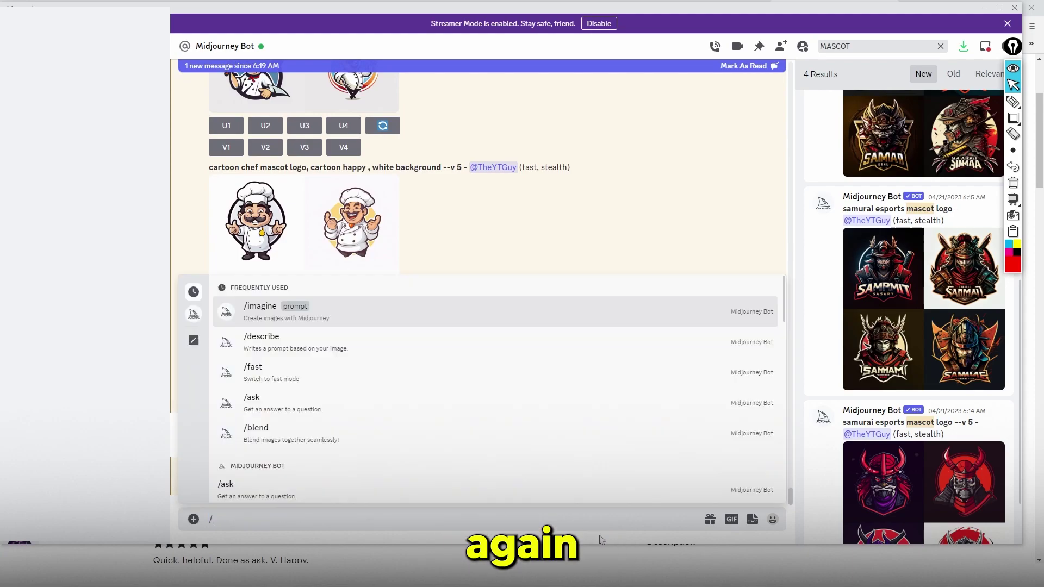
key("Tab")
key("ctrl+v")
left_click_drag(587, 520, 627, 517)
key("BackSpace")
key("Return")
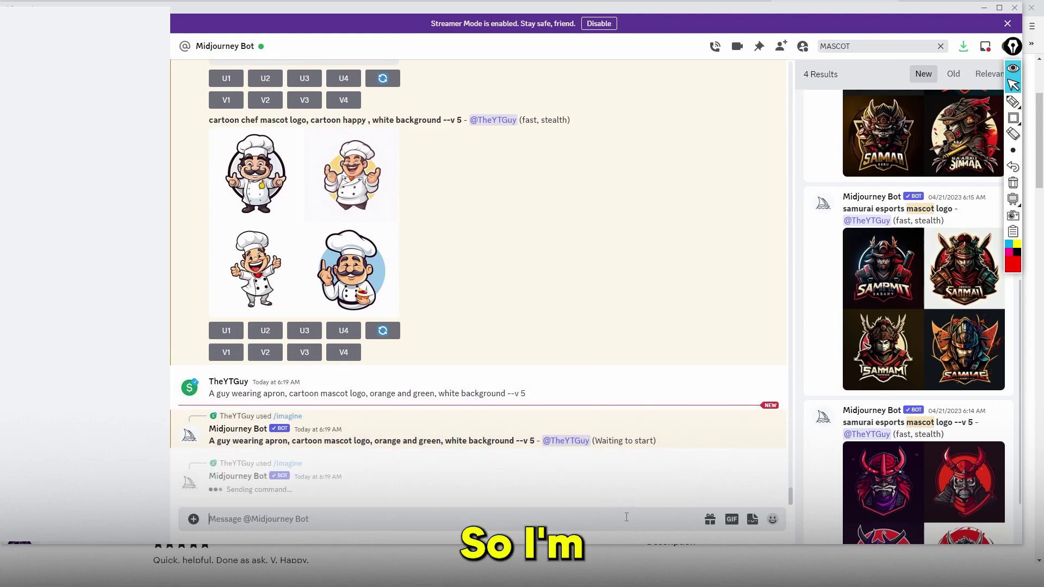
Look over the earlier chef grids and the new generations, viewing the --v 5 grid of the guy holding orange juice enlarged
scroll(375, 310, "up", 5)
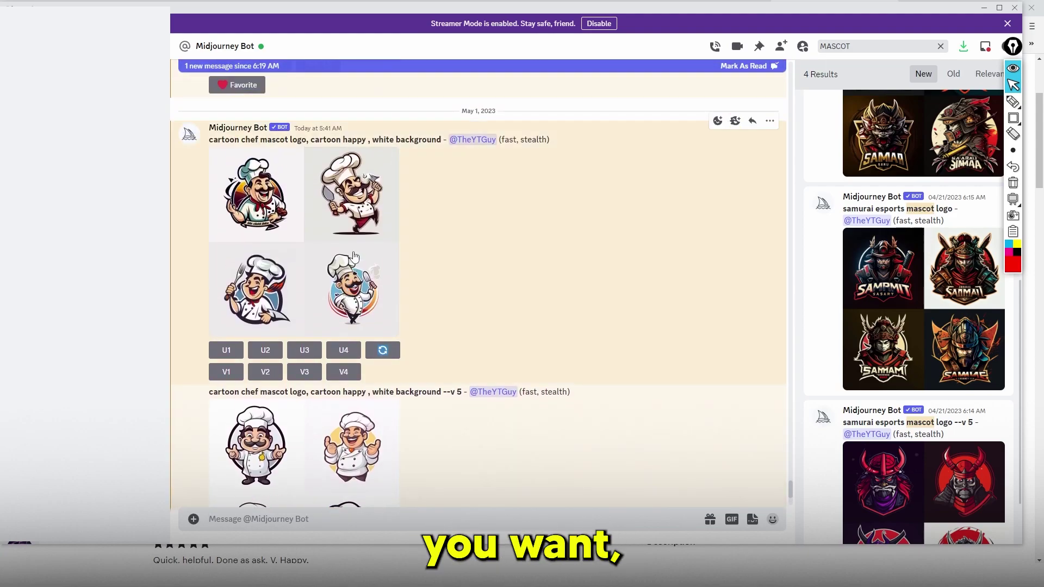
scroll(353, 255, "down", 6)
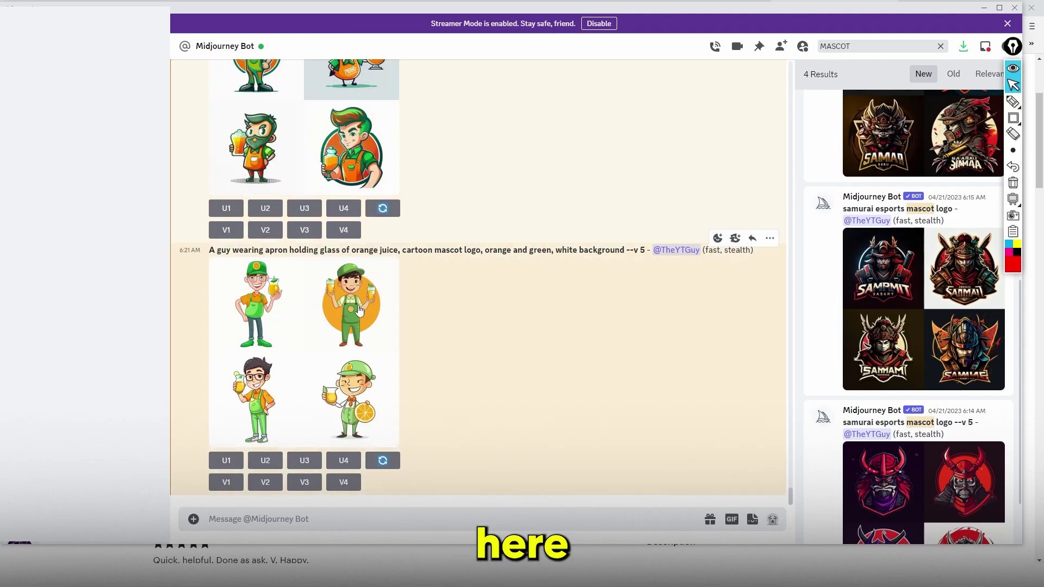
left_click(391, 270)
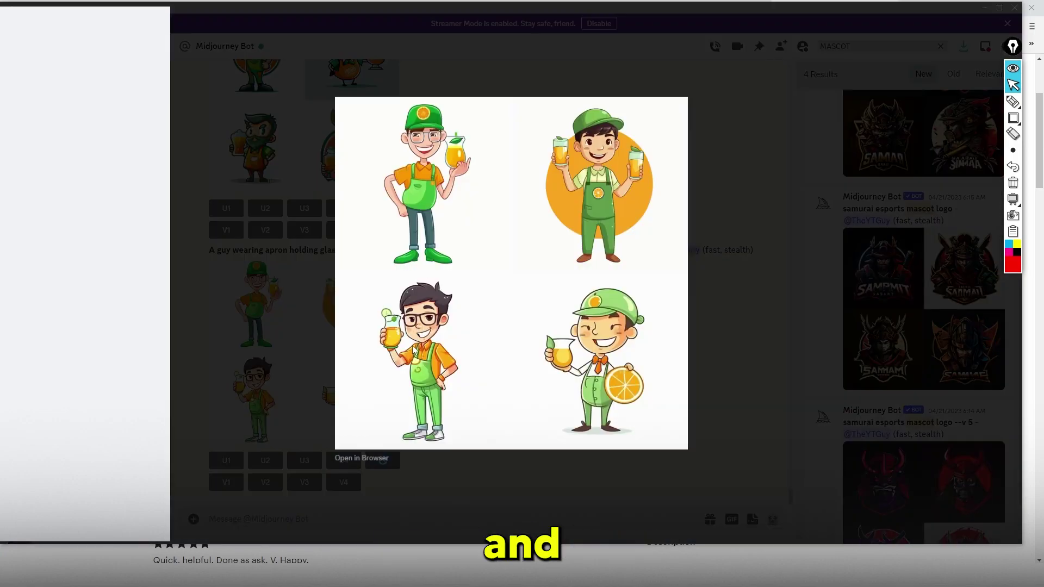
left_click(314, 334)
left_click(296, 324)
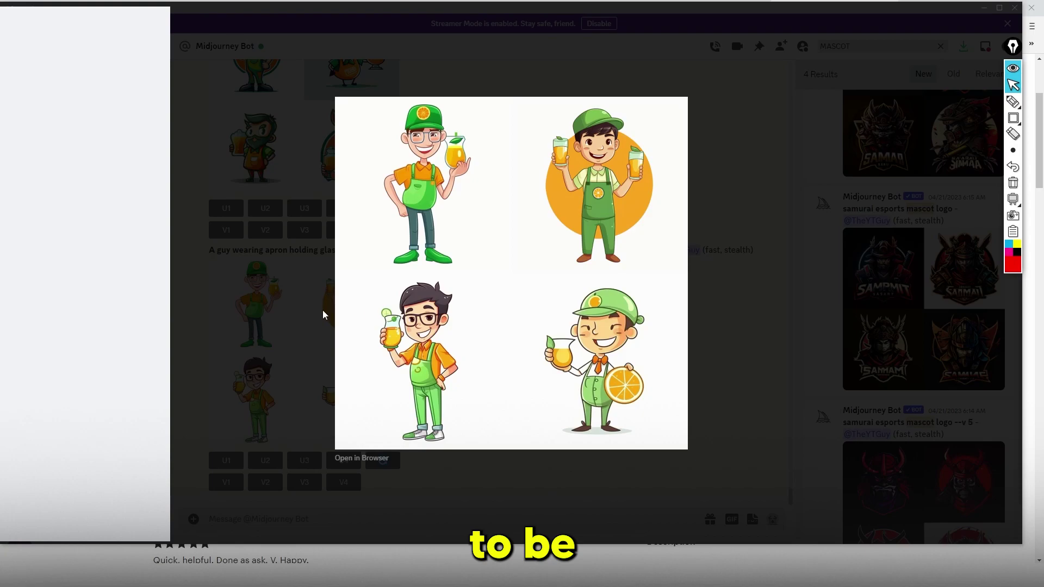
left_click(278, 348)
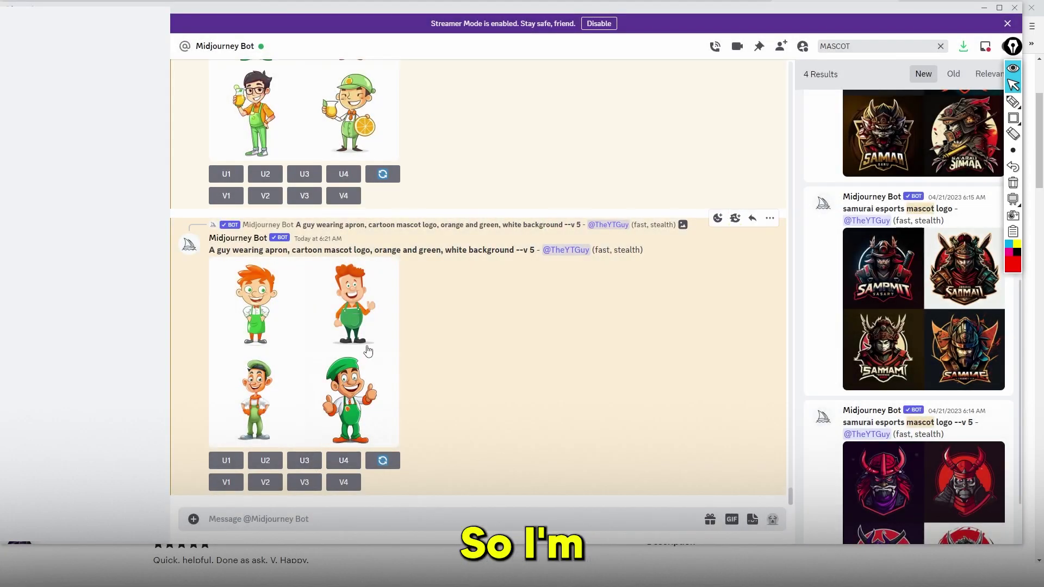
Upscale the third image of the --v 5 grid showing a guy in an apron holding orange juice
scroll(368, 350, "up", 3)
left_click(315, 296)
left_click(292, 262)
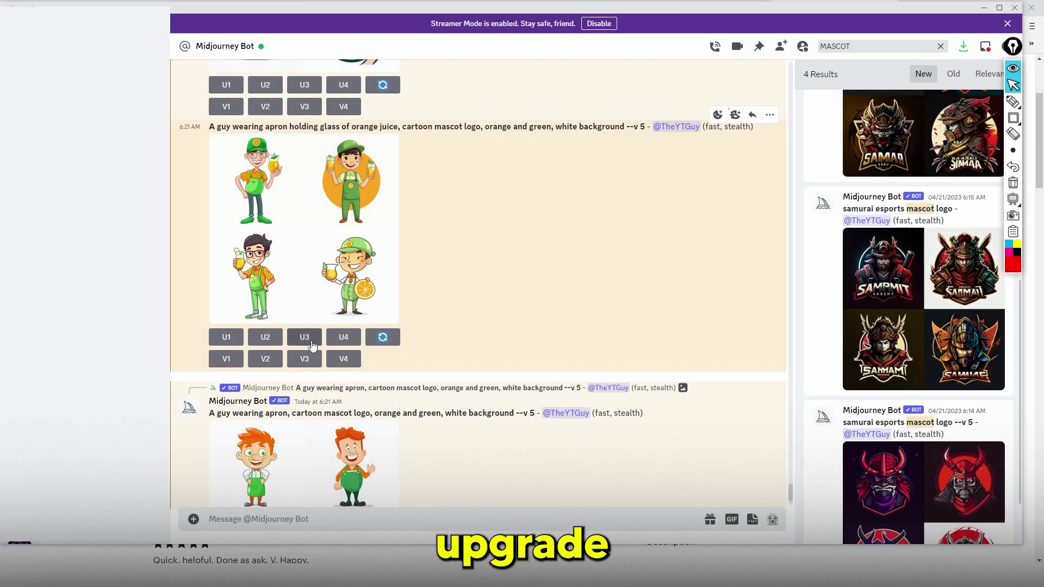
Inspect the orange-juice mascot grid generated without a version parameter in enlarged view
scroll(346, 271, "up", 5)
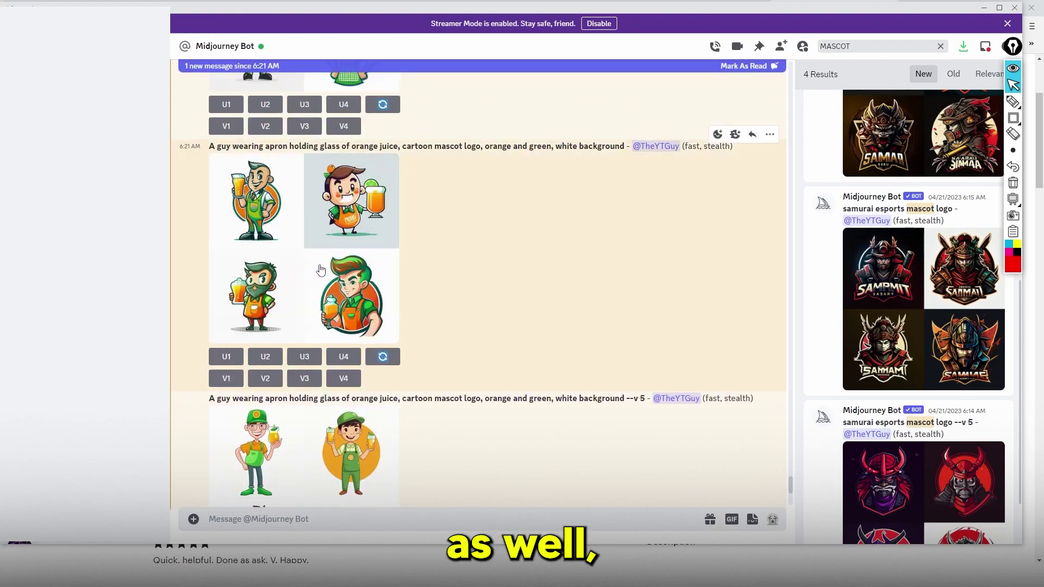
left_click(321, 270)
left_click(302, 224)
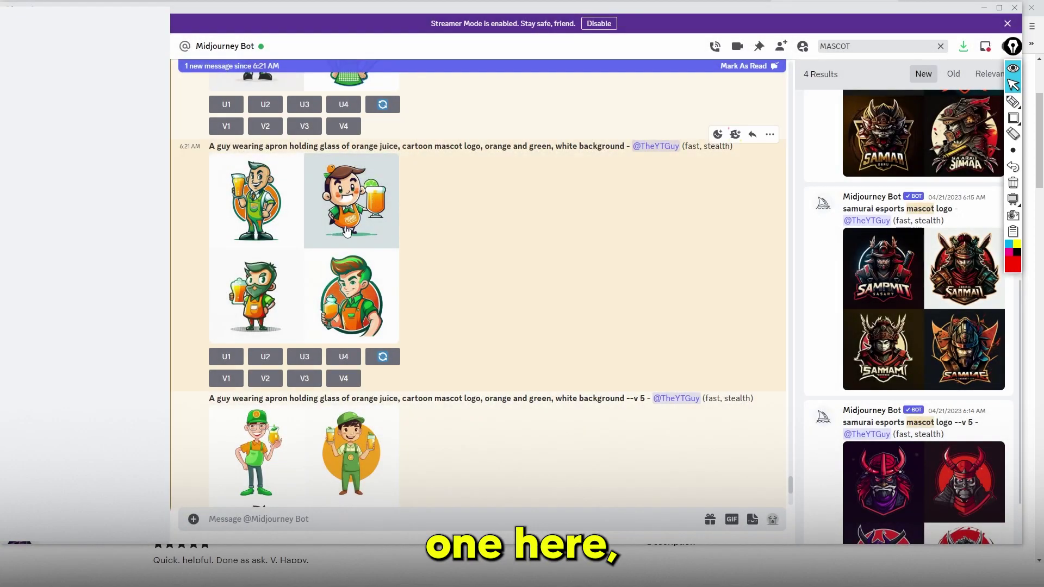
Open the upscaled Image #3 of the mascot with glasses in the browser and copy the image
scroll(375, 256, "down", 6)
scroll(368, 341, "down", 2)
right_click(336, 335)
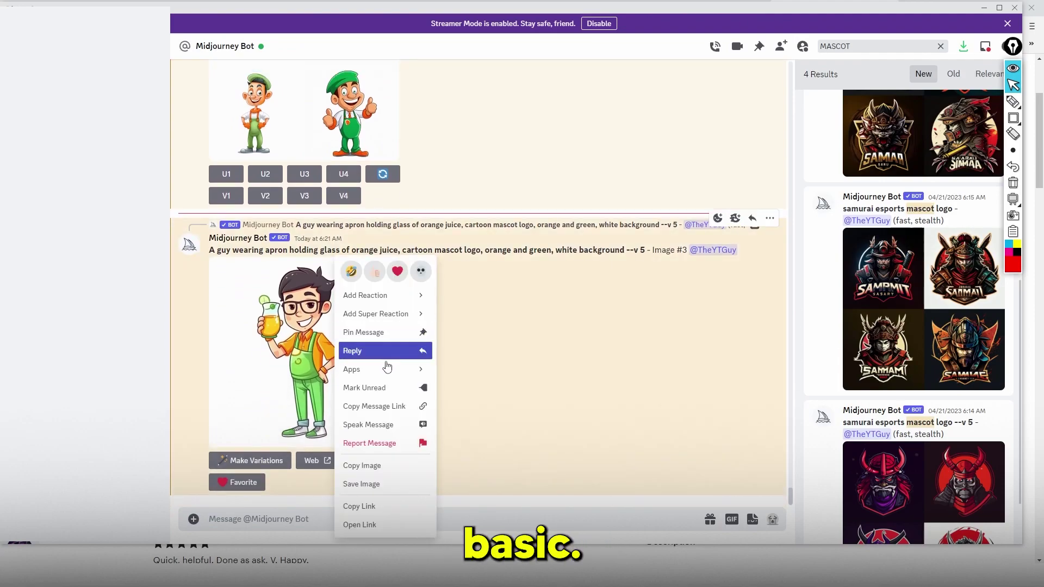
left_click(381, 466)
left_click(352, 351)
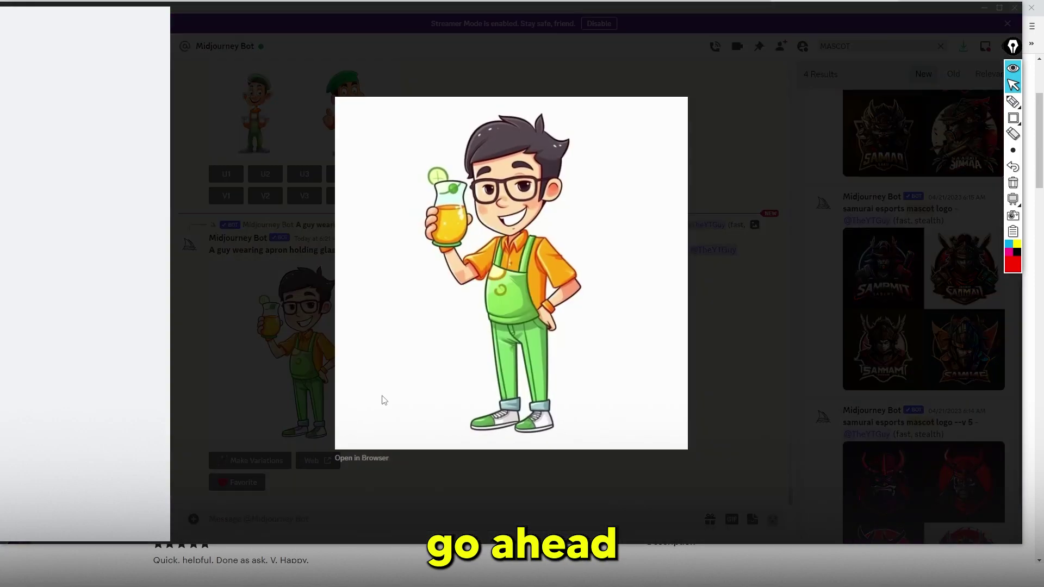
left_click(374, 461)
right_click(486, 278)
left_click(515, 312)
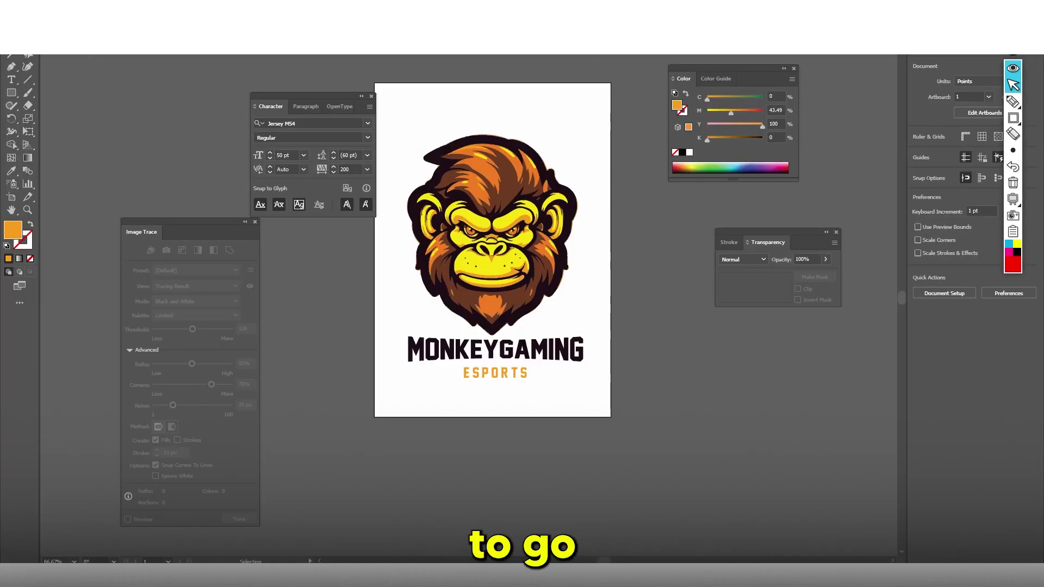
Switch to Illustrator and create a new document from the recent custom 595.28 x 841.89 pt preset
key("ctrl+n")
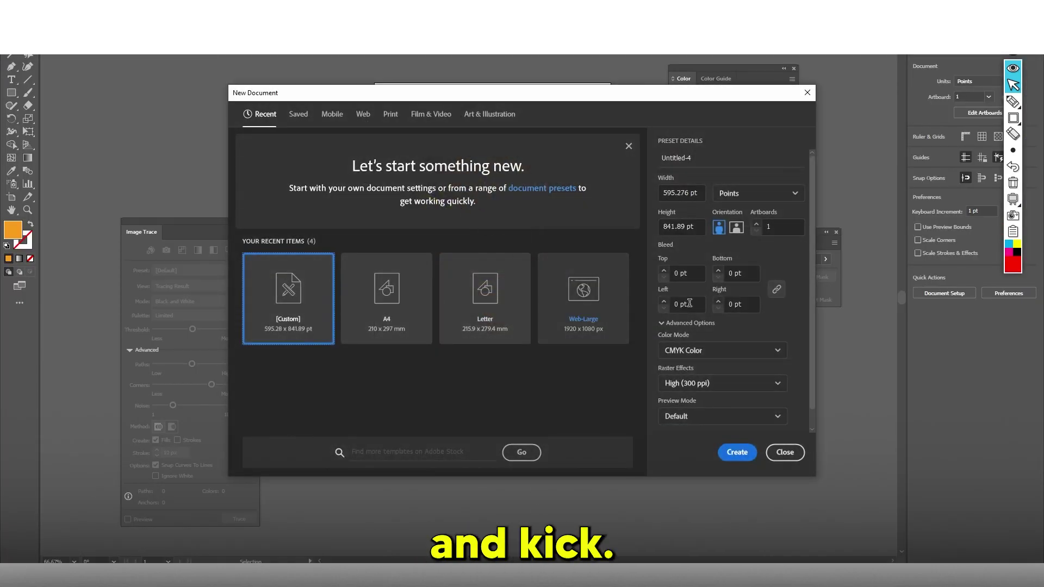
left_click(808, 100)
left_click(54, 9)
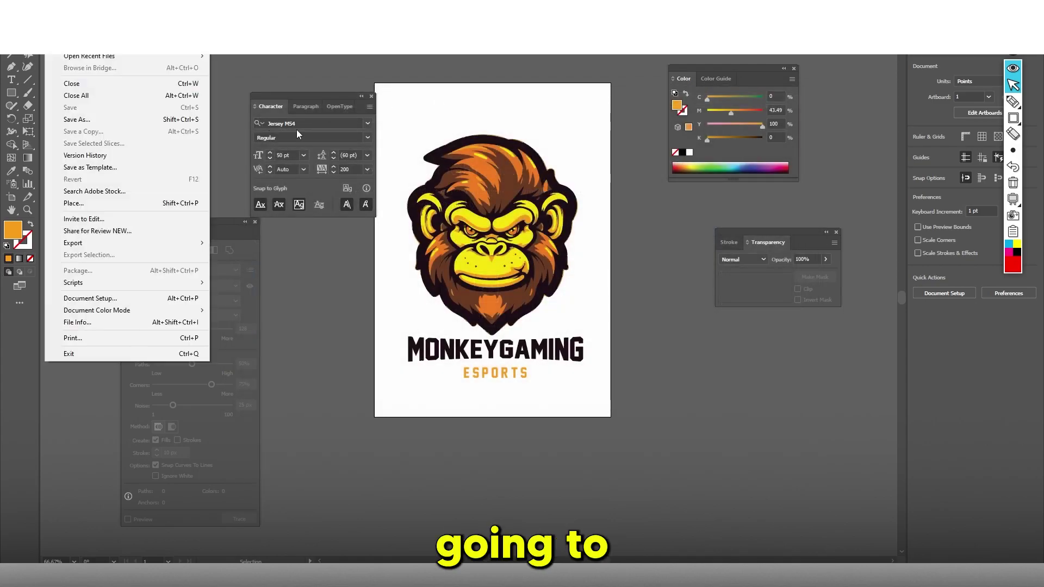
left_click(76, 20)
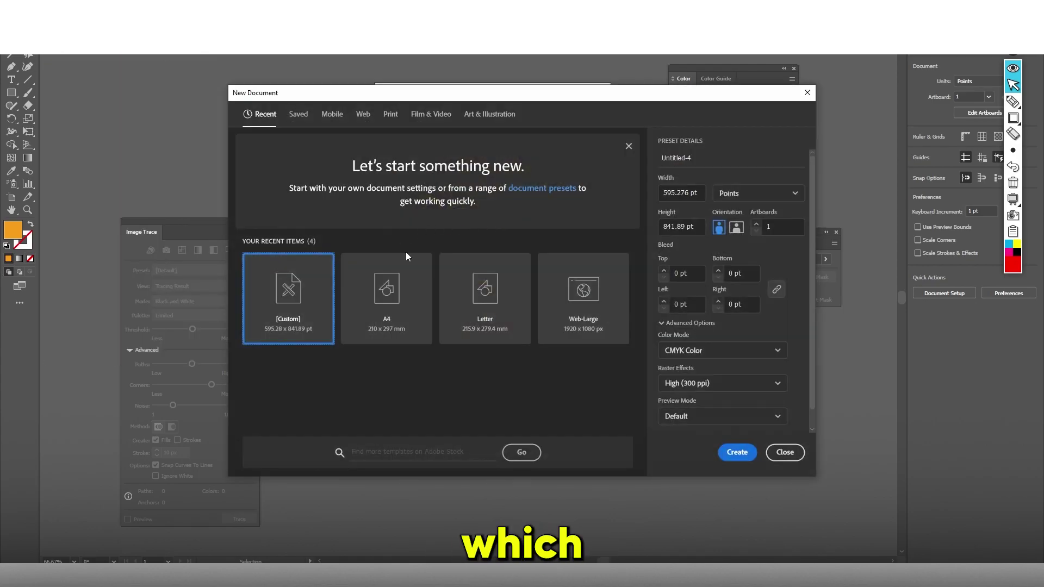
left_click(378, 298)
left_click(293, 302)
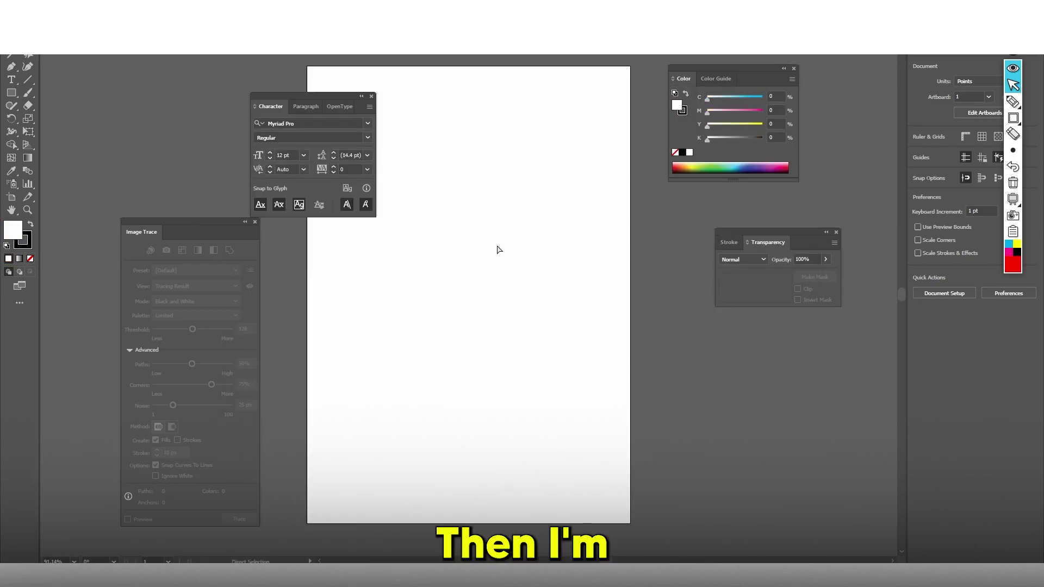
Paste the copied mascot image, scale it down to about 589 pt wide and position it within the artboard
key("ctrl+v")
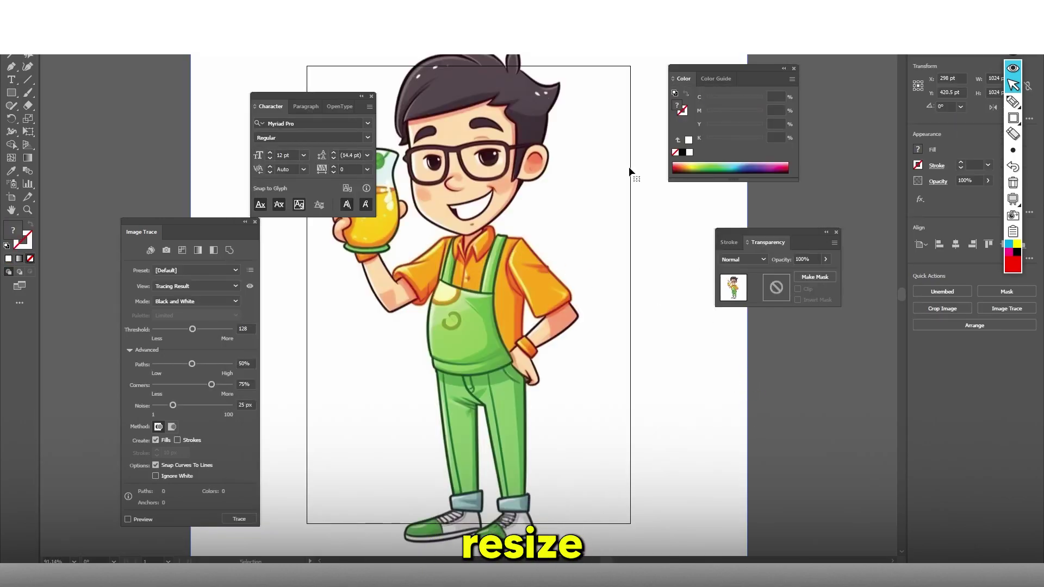
left_click_drag(638, 175, 567, 297)
left_click_drag(664, 198, 630, 133)
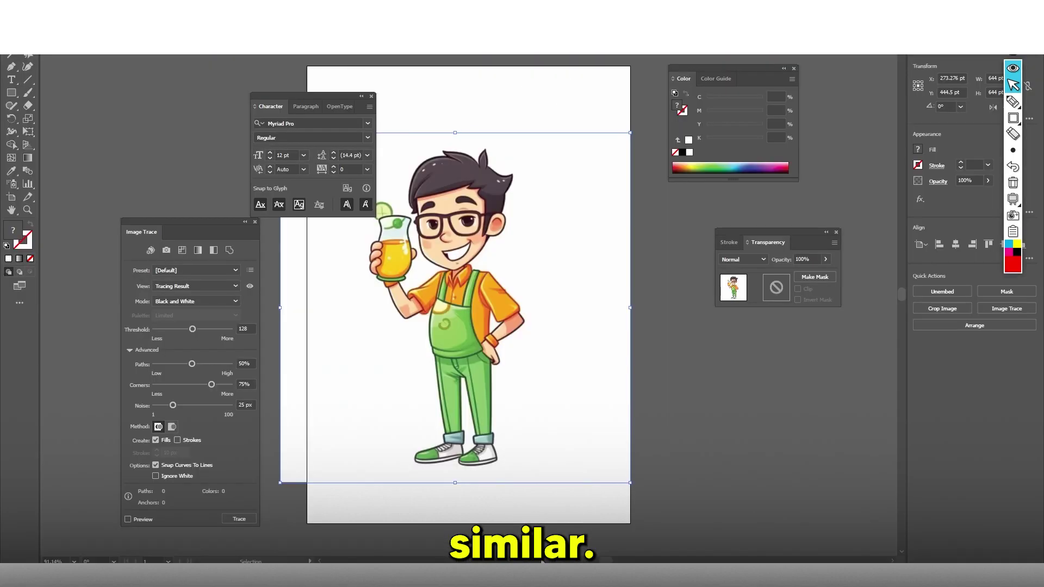
left_click_drag(503, 284, 525, 293)
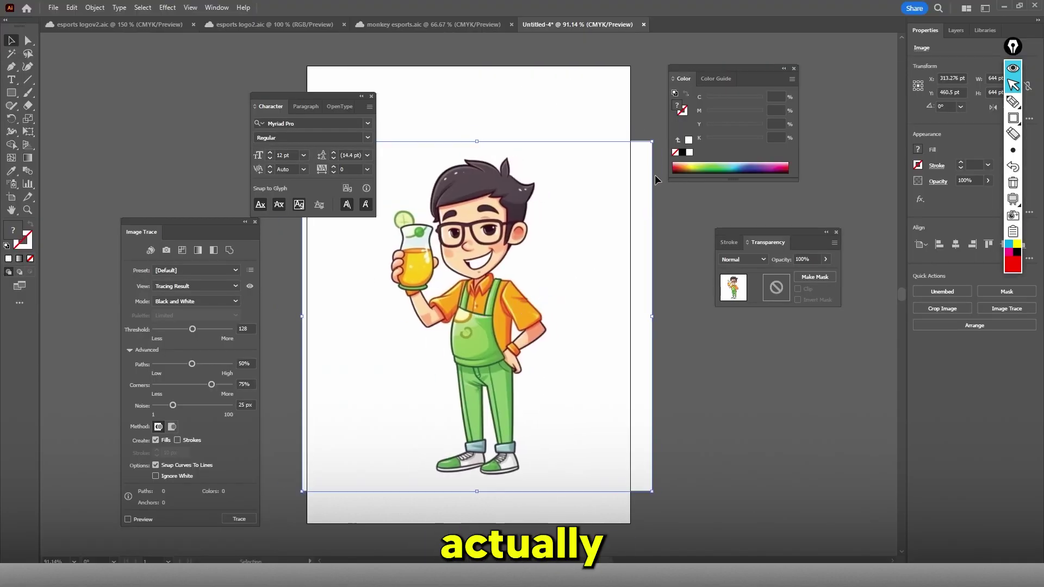
left_click_drag(650, 140, 576, 265)
mouse_move(615, 295)
left_mouse_down()
mouse_move(636, 290)
mouse_move(630, 299)
left_mouse_up()
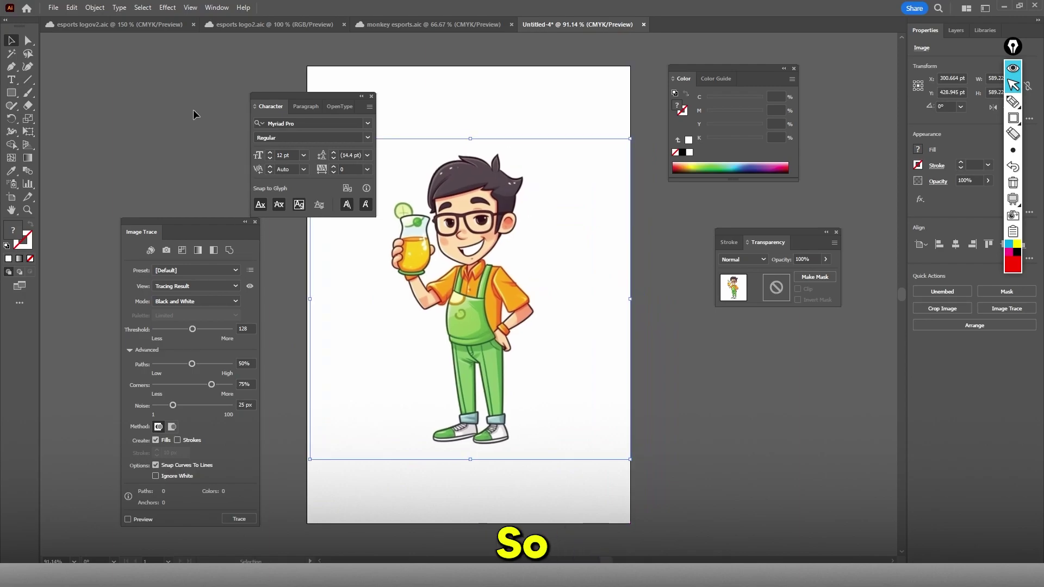
Enable Ignore White in the Image Trace options and shift the mascot image slightly down and left on the artboard
left_click(210, 8)
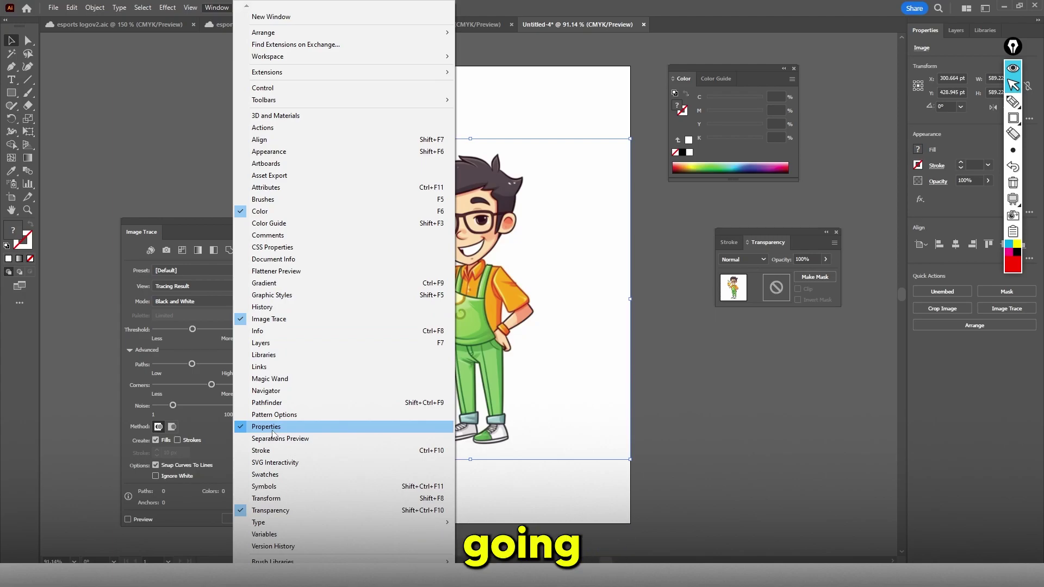
key("Escape")
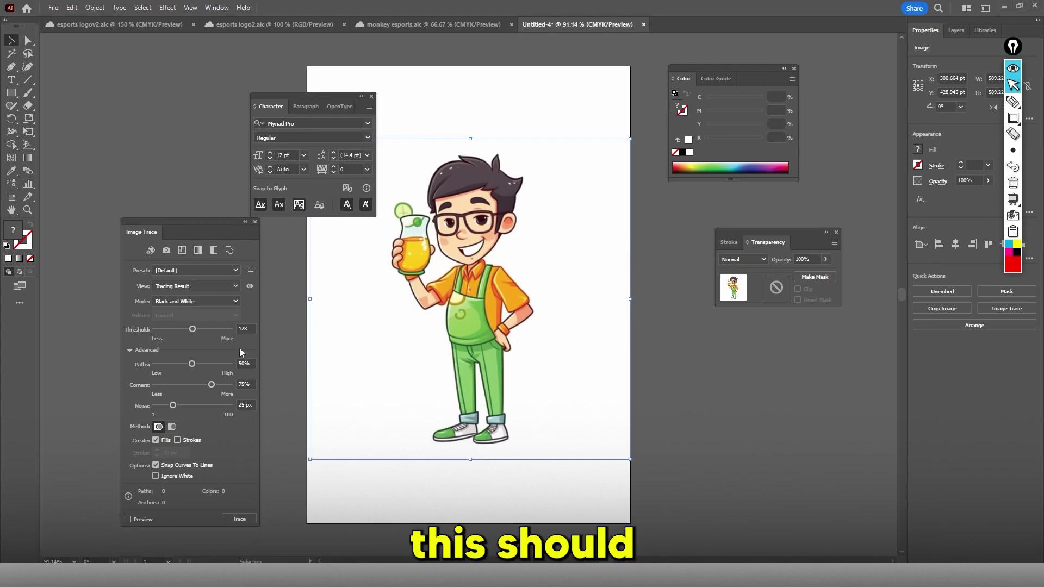
left_click(156, 477)
mouse_move(539, 253)
left_mouse_down()
mouse_move(575, 215)
mouse_move(691, 242)
mouse_move(457, 299)
left_mouse_up()
left_click(155, 477)
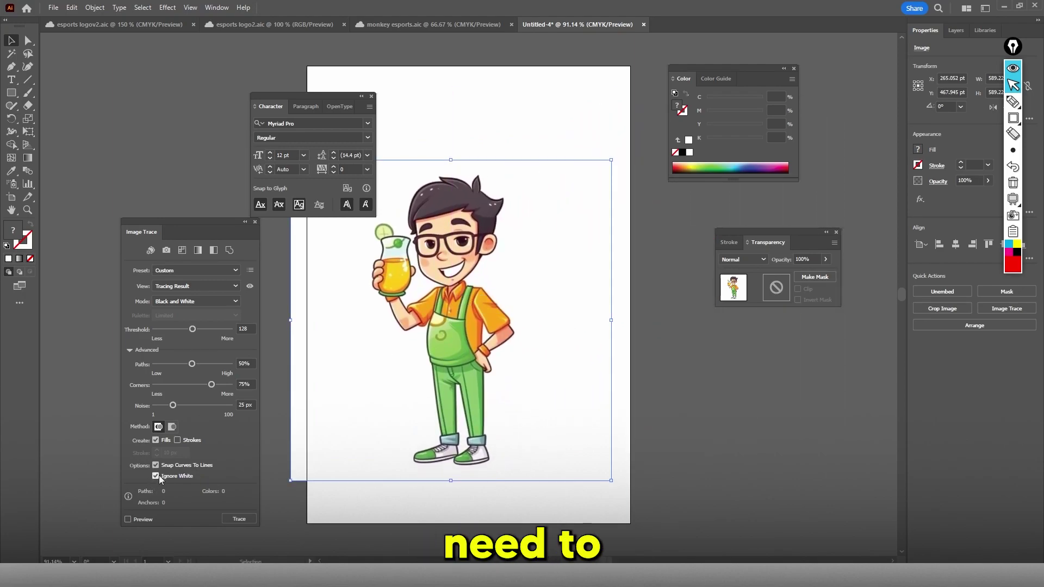
Move the mascot image to about X 301, Y 451 pt and trace it, comparing the 3 Colors and 6 Colors presets and ending on 6 Colors
left_click_drag(544, 252, 563, 242)
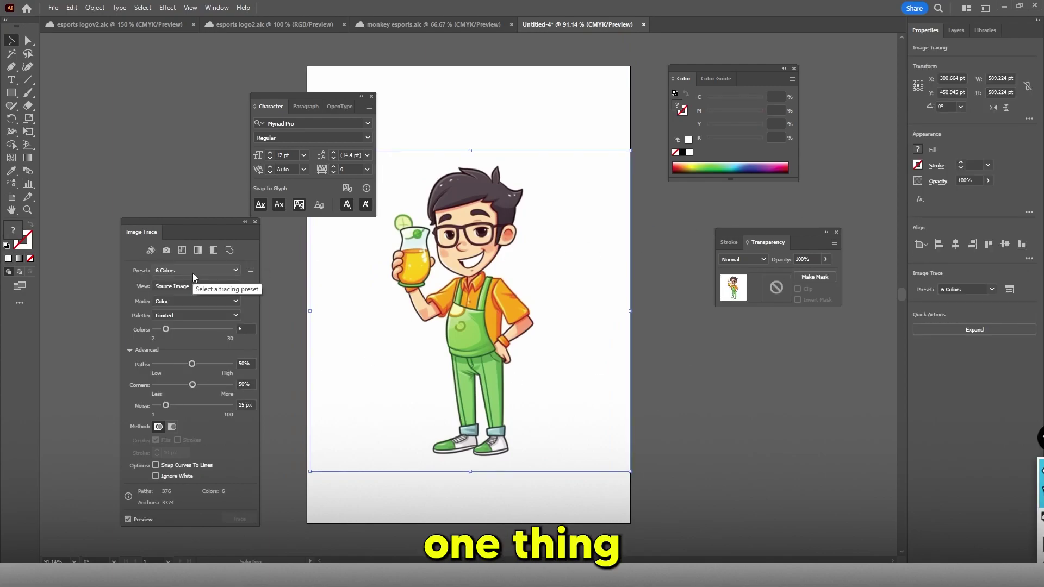
left_click(192, 273)
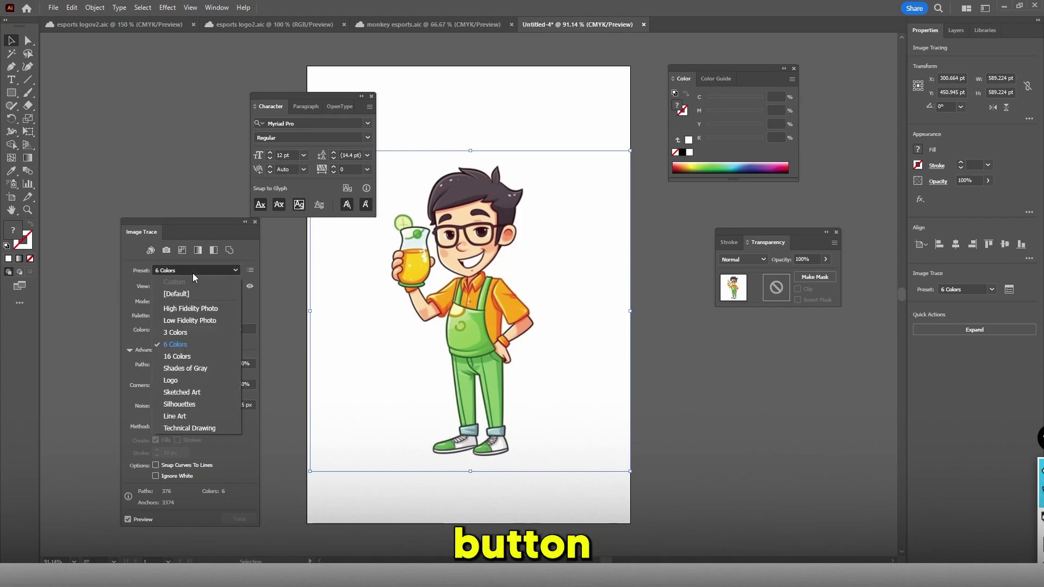
left_click(205, 332)
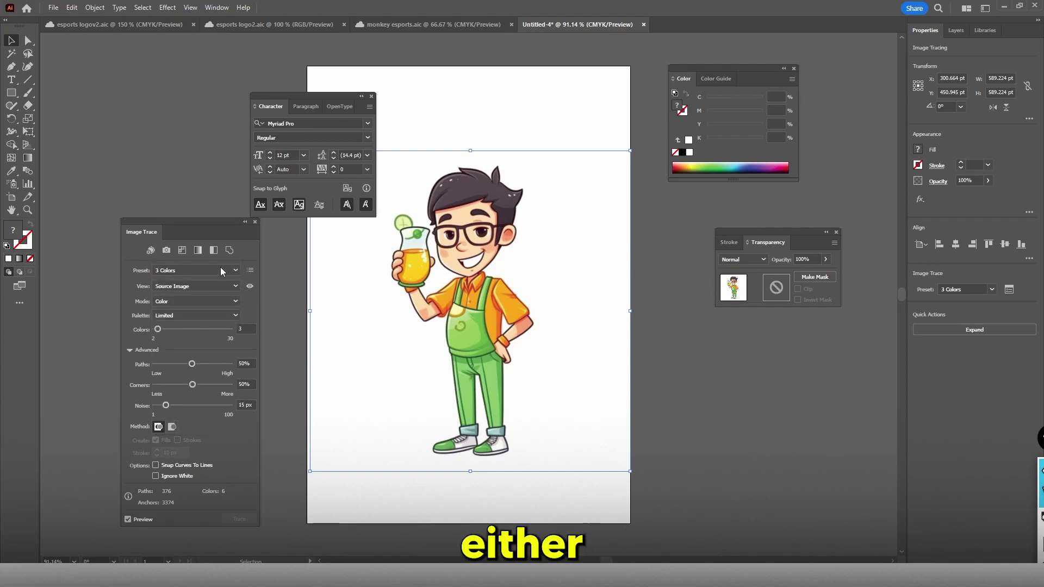
left_click(222, 269)
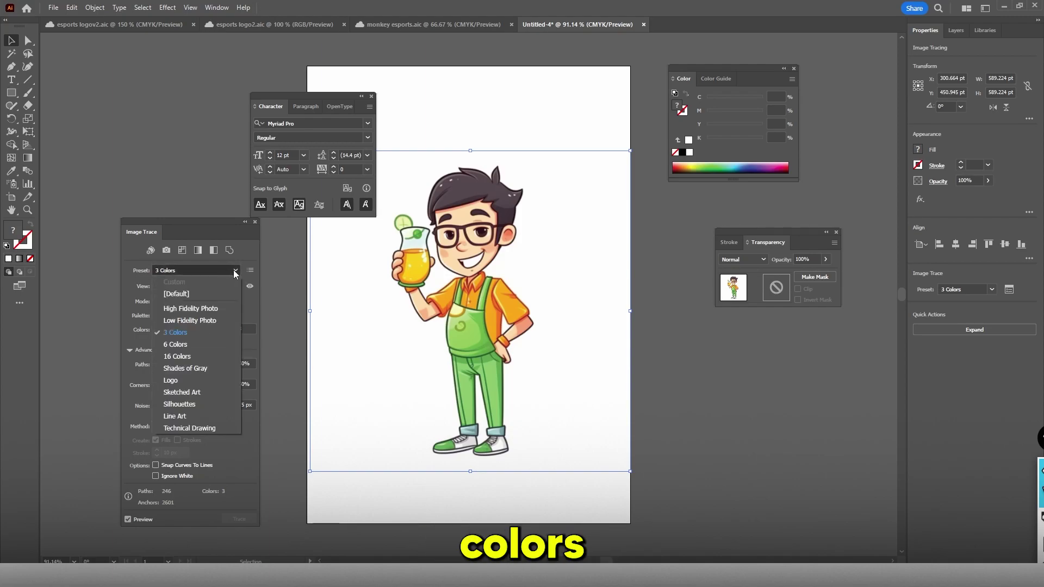
left_click(182, 346)
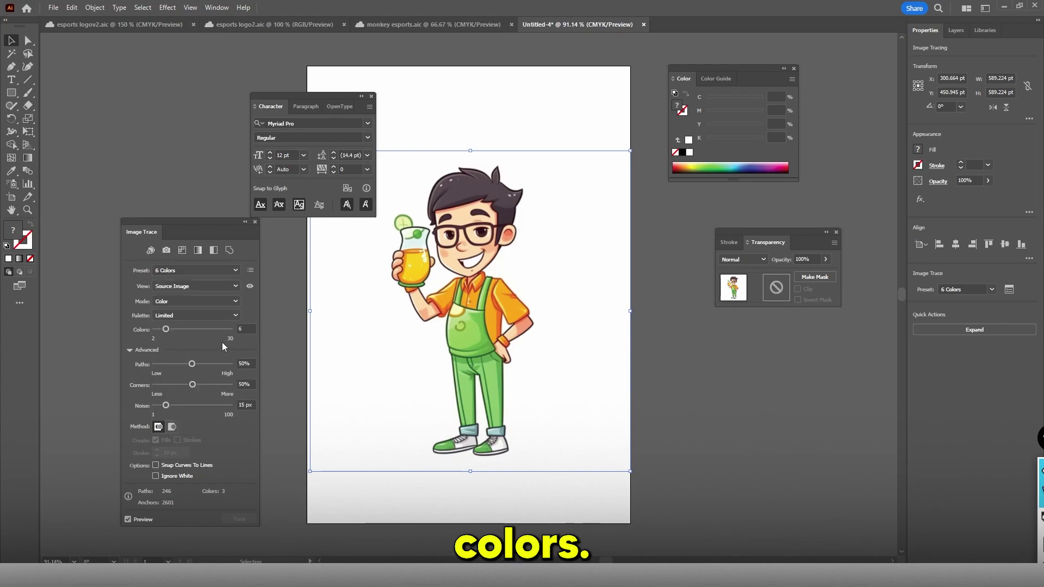
left_click(228, 269)
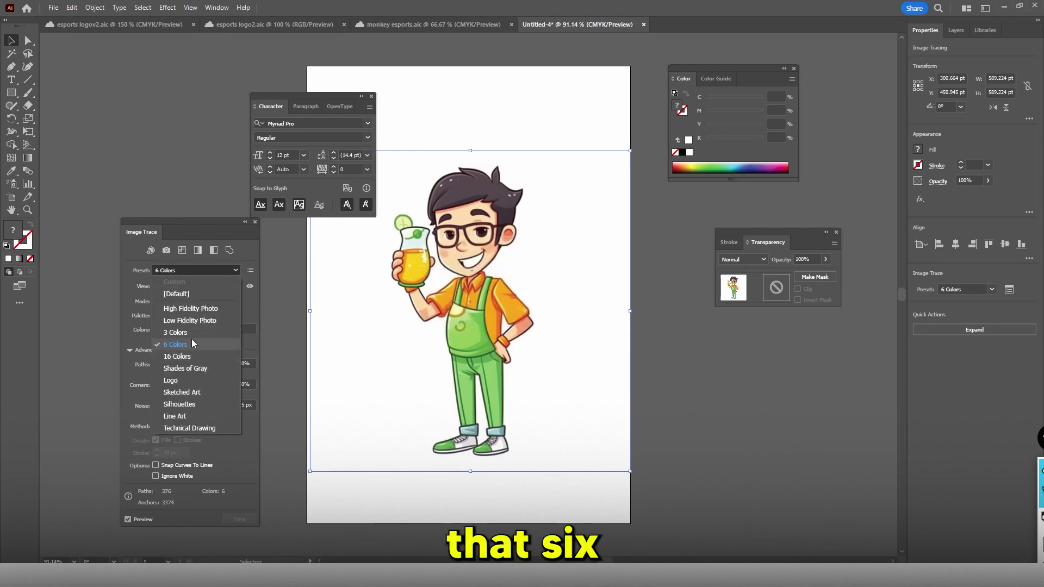
left_click(191, 337)
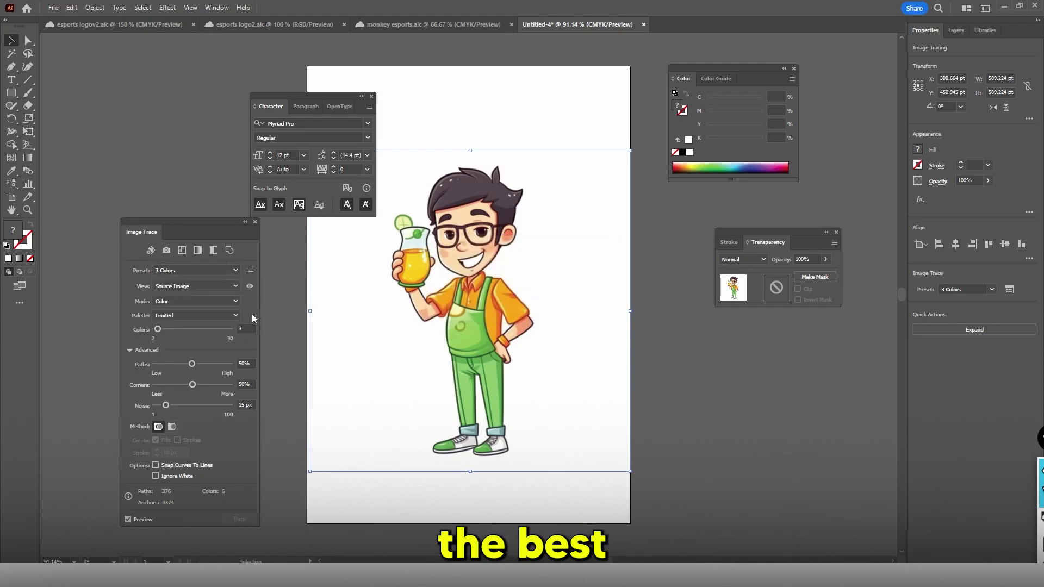
left_click(205, 267)
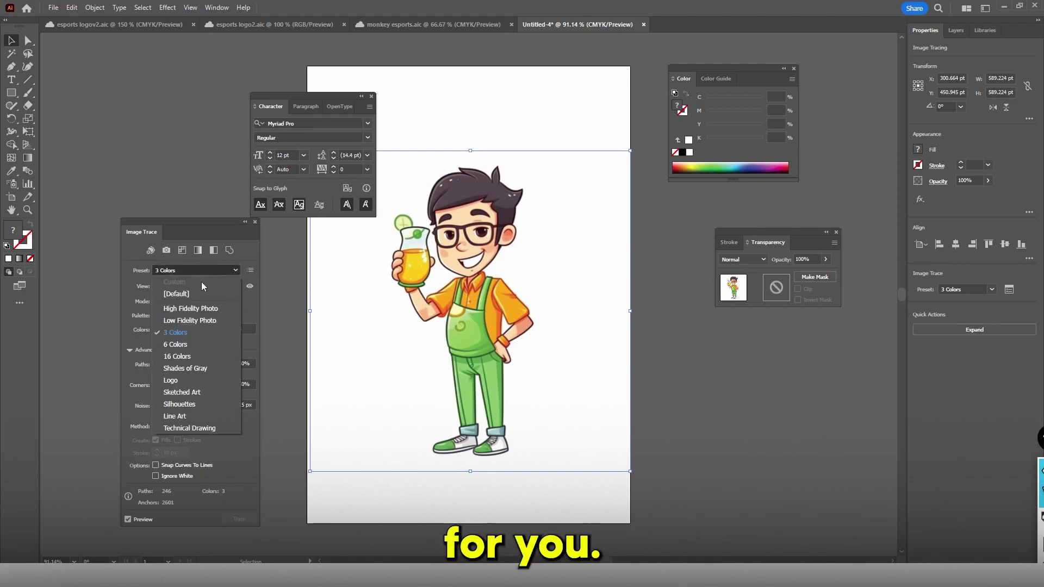
left_click(175, 344)
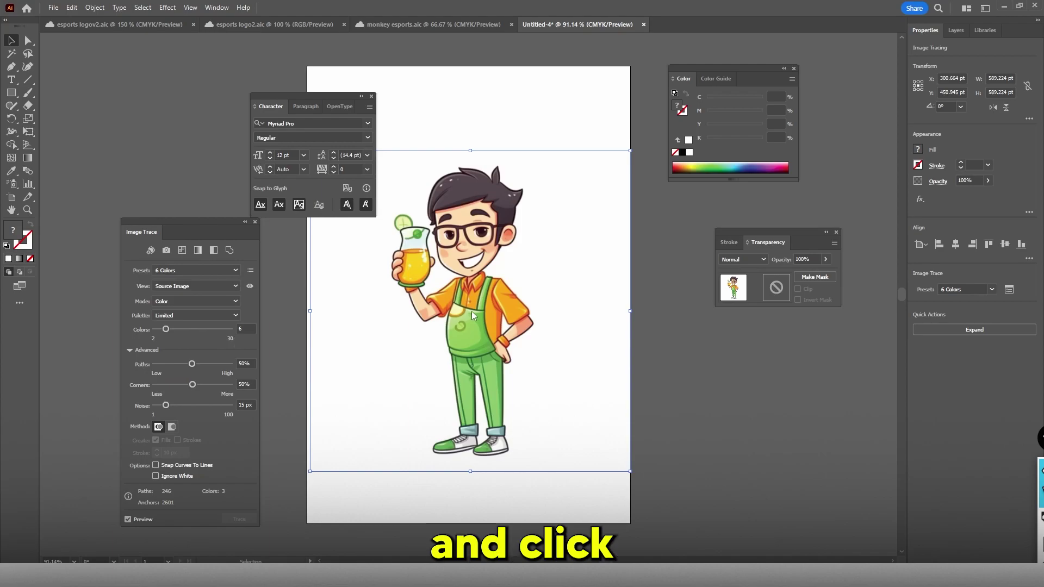
Compare the mascot trace in the Tracing Result, Outlines, Tracing Result with Outlines and Outlines with Source Image views
left_click(191, 286)
left_click(194, 290)
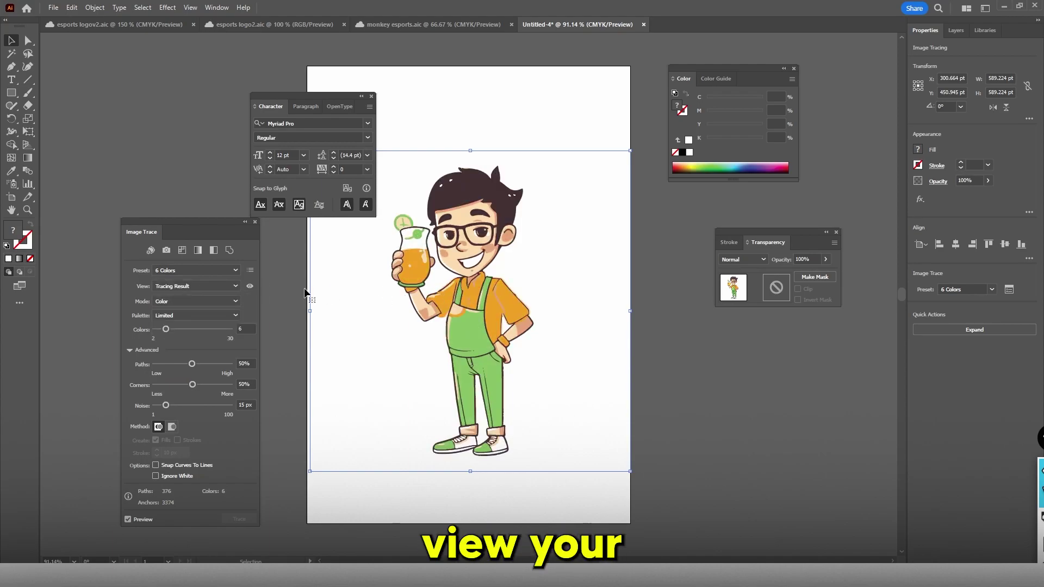
left_click(212, 288)
left_click(190, 315)
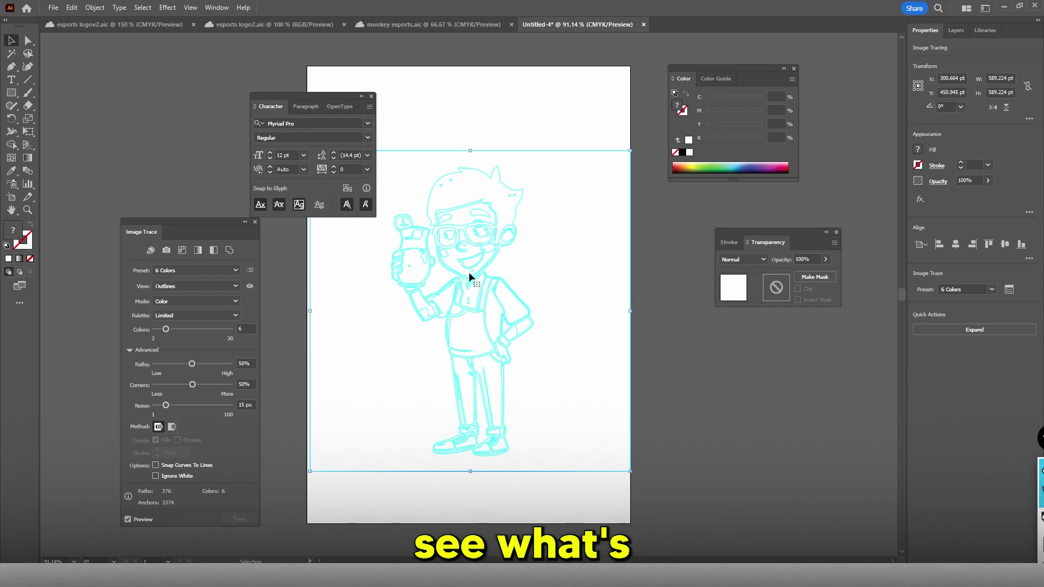
left_click(209, 287)
left_click(206, 310)
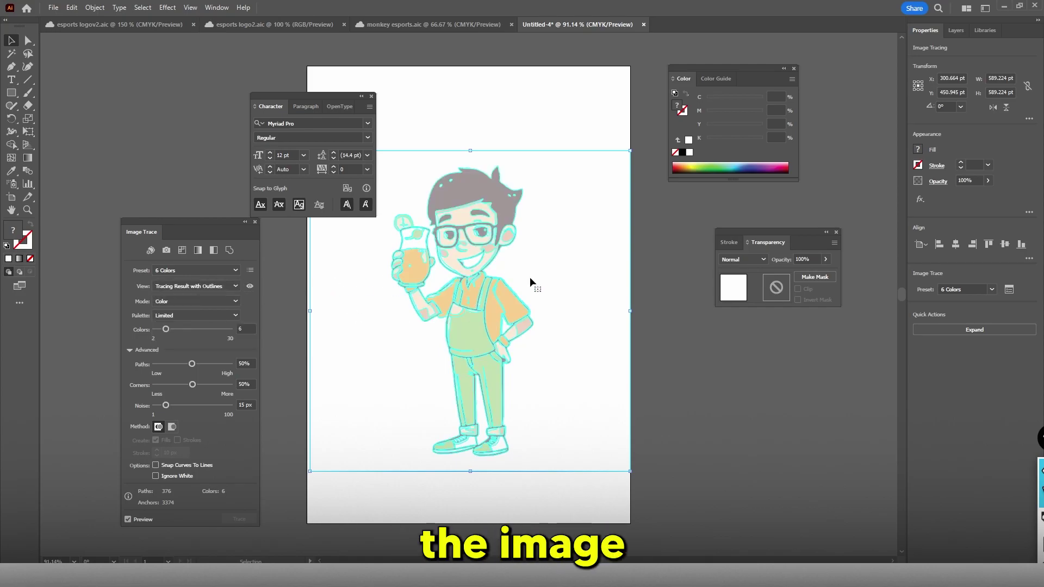
scroll(464, 250, "up", 2)
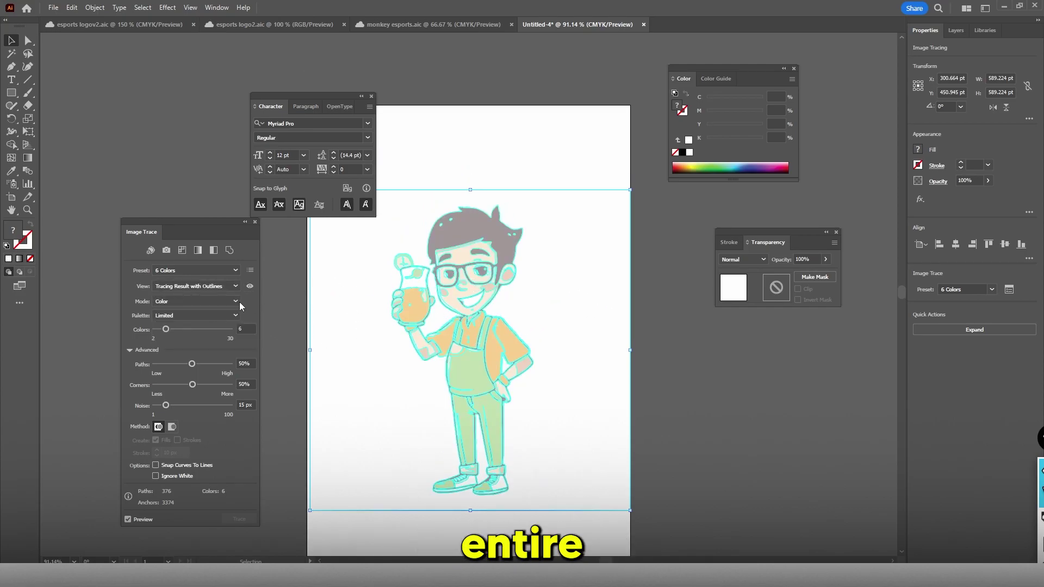
left_click(215, 285)
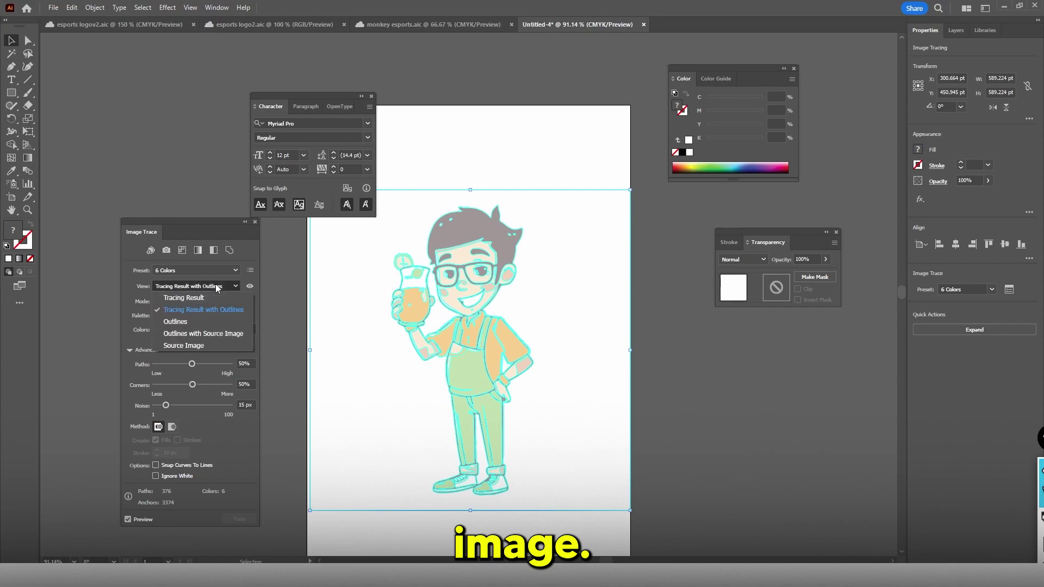
left_click(185, 334)
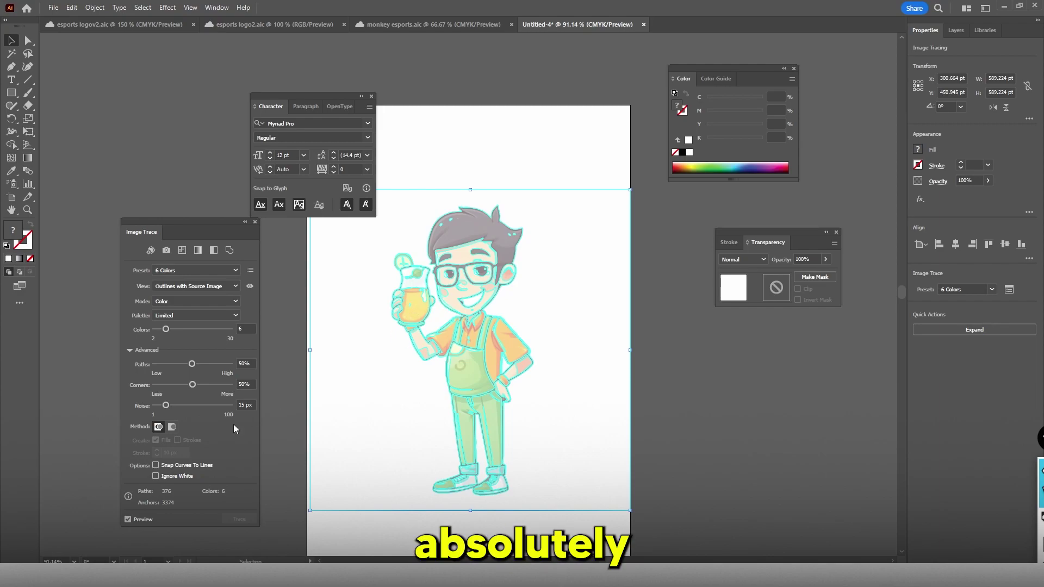
Toggle the Ignore White option and expand the mascot tracing into editable vector paths
left_click(156, 476)
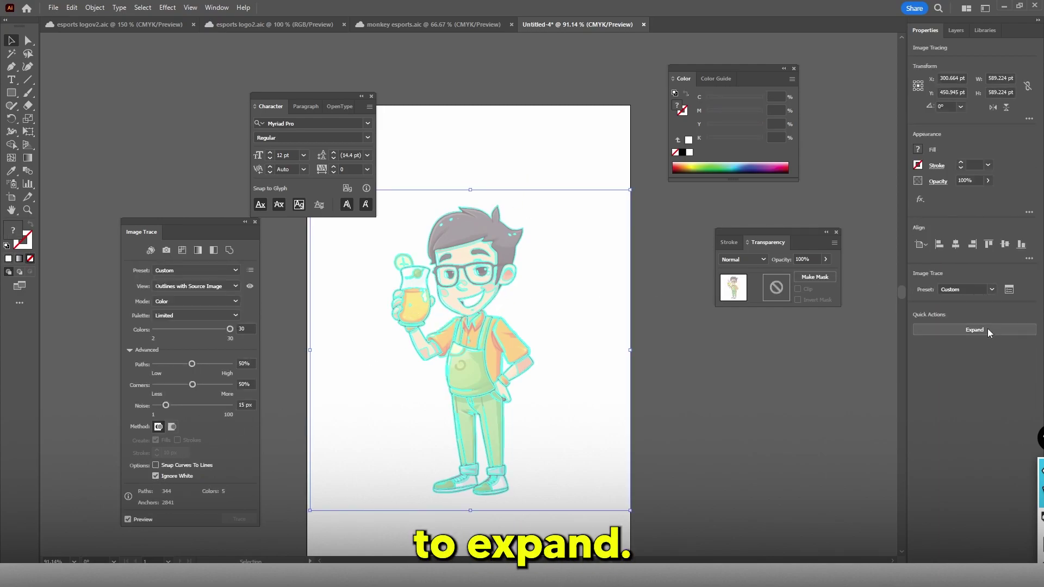
left_click(156, 476)
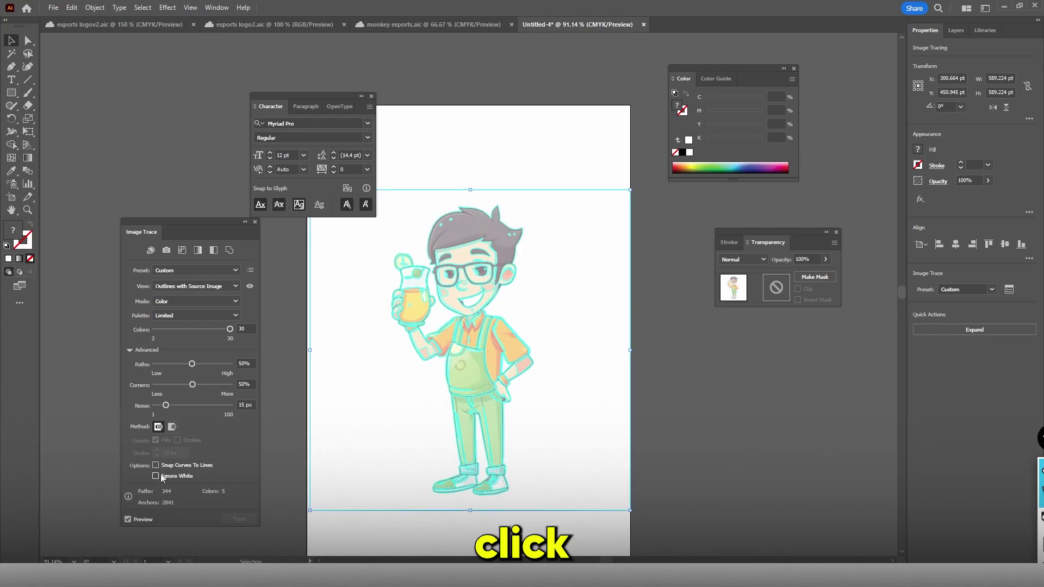
left_click(973, 329)
left_click(538, 174)
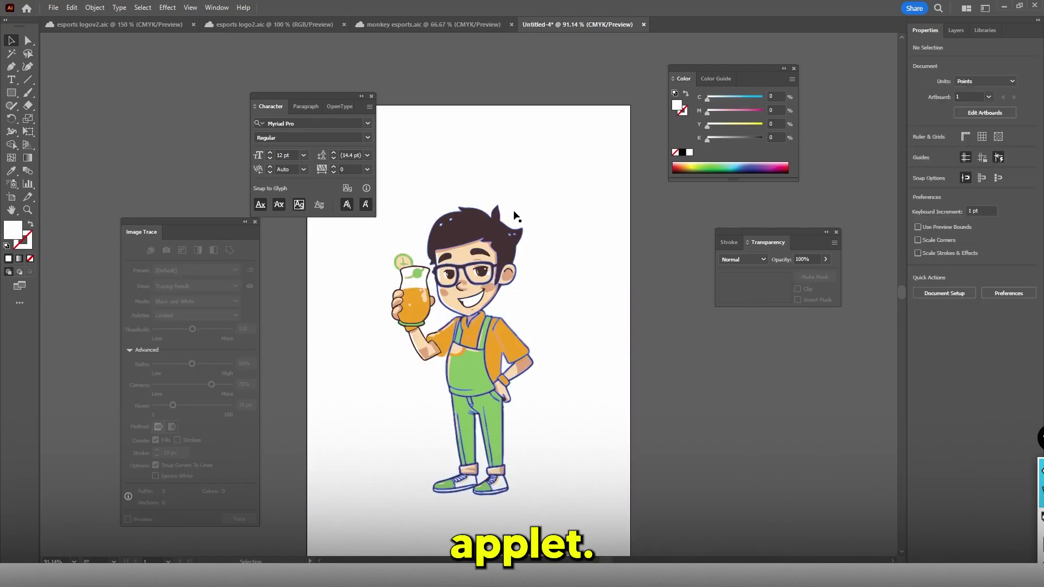
Examine the expanded mascot's paths around the face, drink and clothing up close, and undo the expansion
scroll(497, 287, "up", 5)
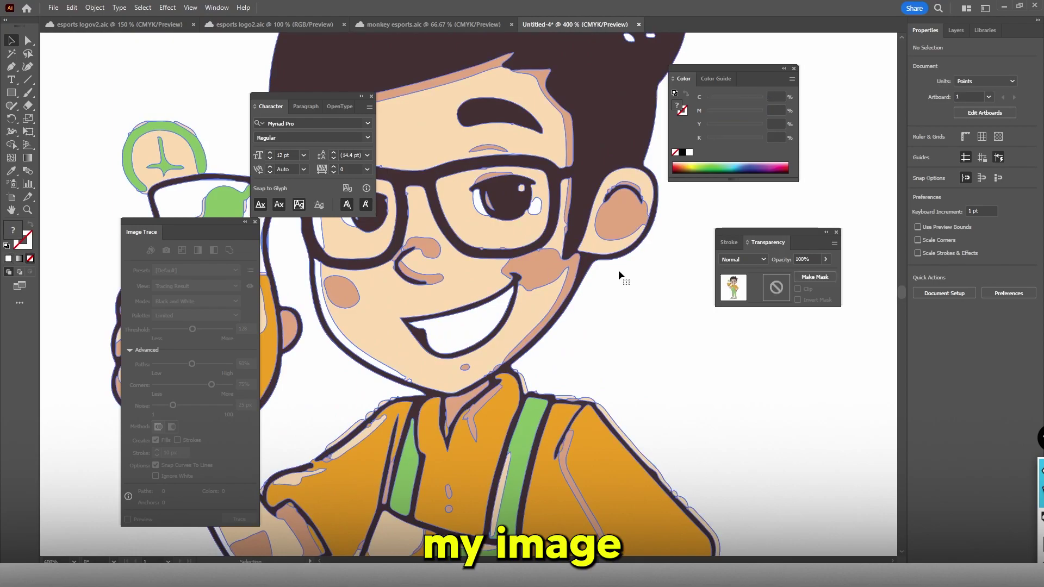
scroll(618, 269, "down", 8)
left_click(643, 280)
scroll(648, 303, "up", 5)
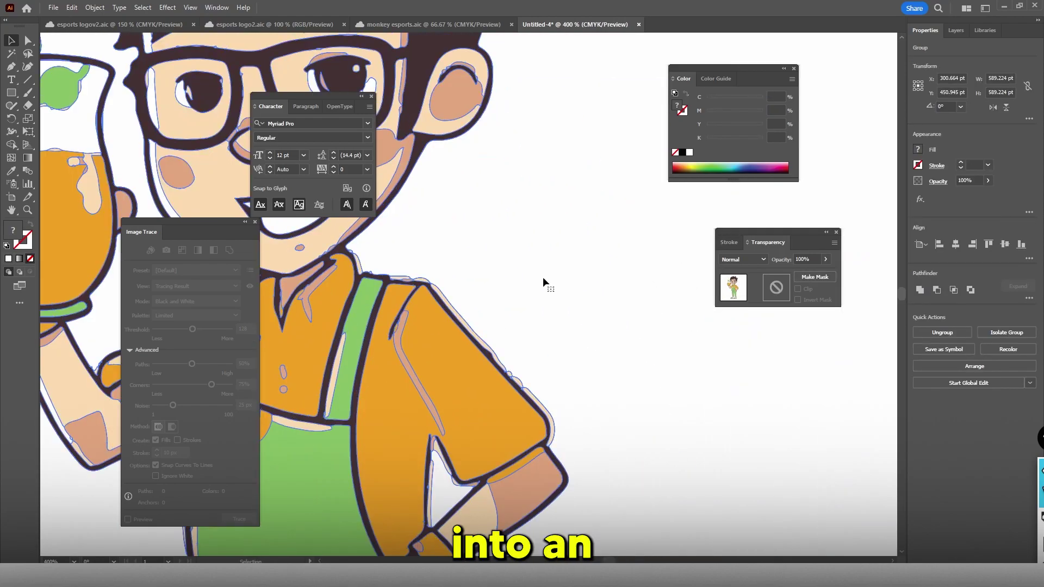
scroll(543, 277, "down", 3)
left_click(540, 117)
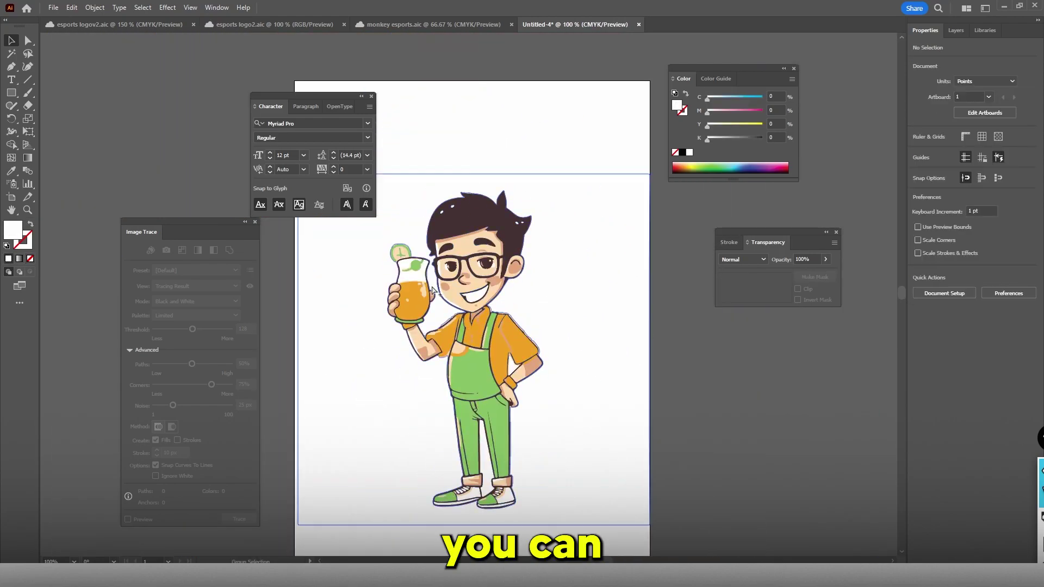
scroll(436, 240, "up", 6)
scroll(437, 287, "down", 6)
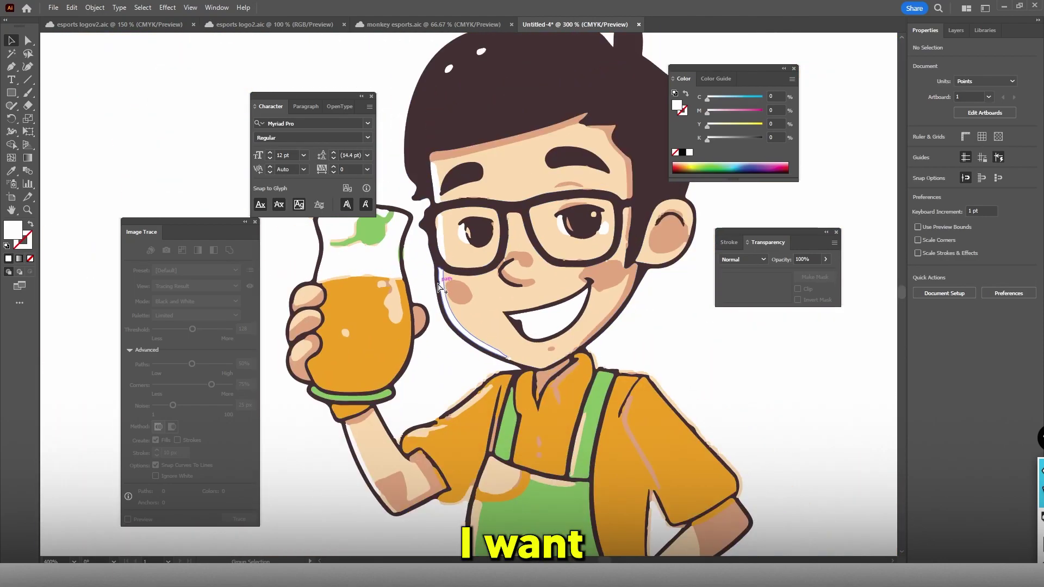
key("a")
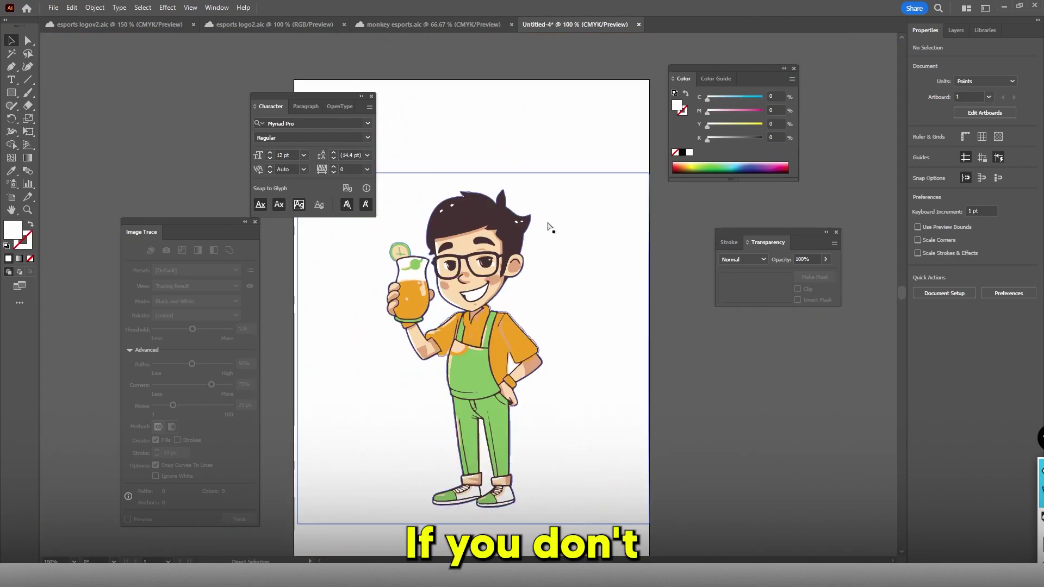
key("ctrl+z")
key("v")
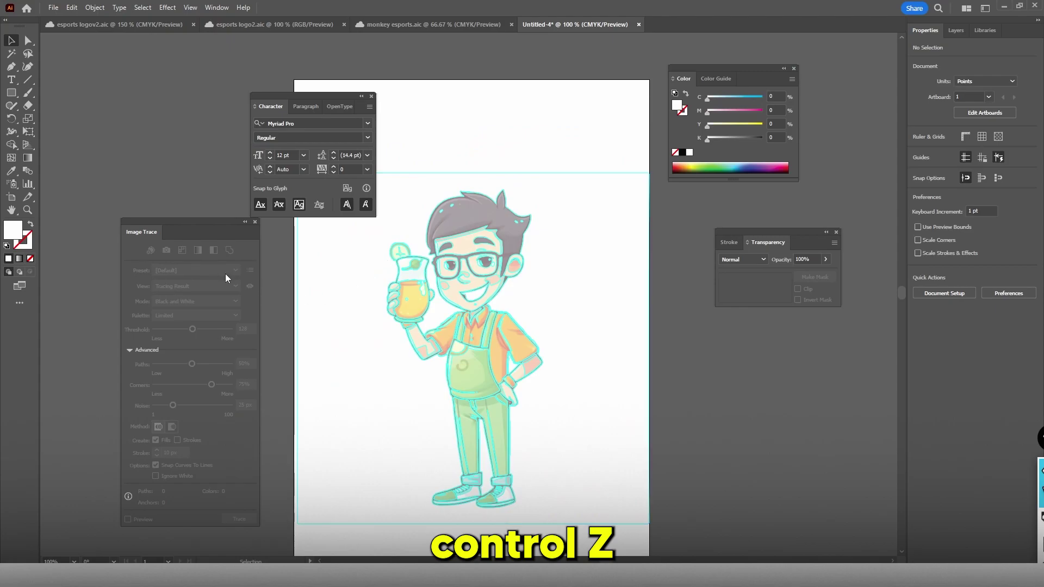
Set the mascot's Image Trace view to Tracing Result and apply the 16 Colors preset
left_click(217, 287)
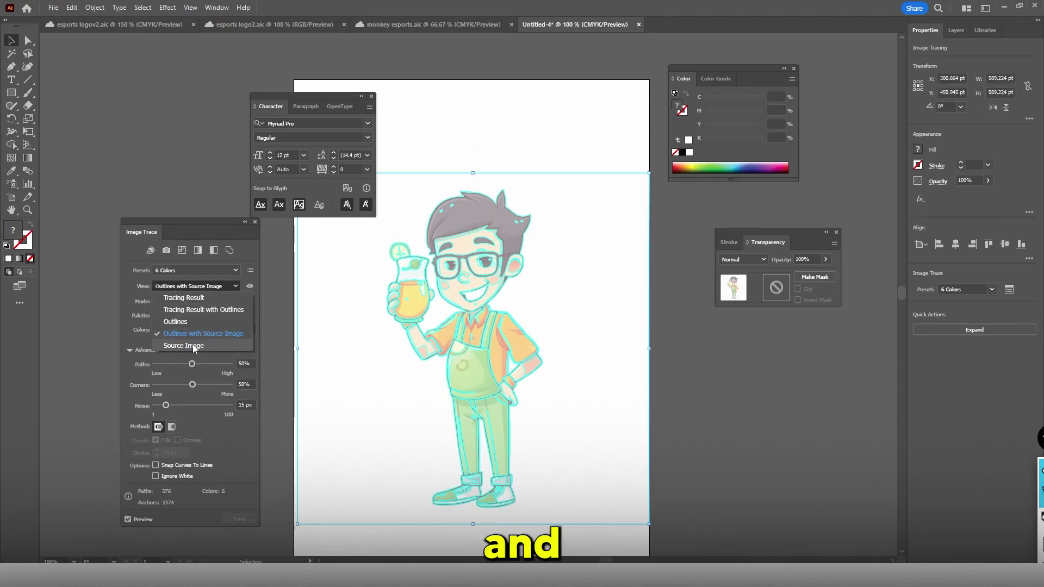
left_click(193, 345)
left_click(216, 288)
left_click(213, 298)
left_click(206, 270)
left_click(188, 355)
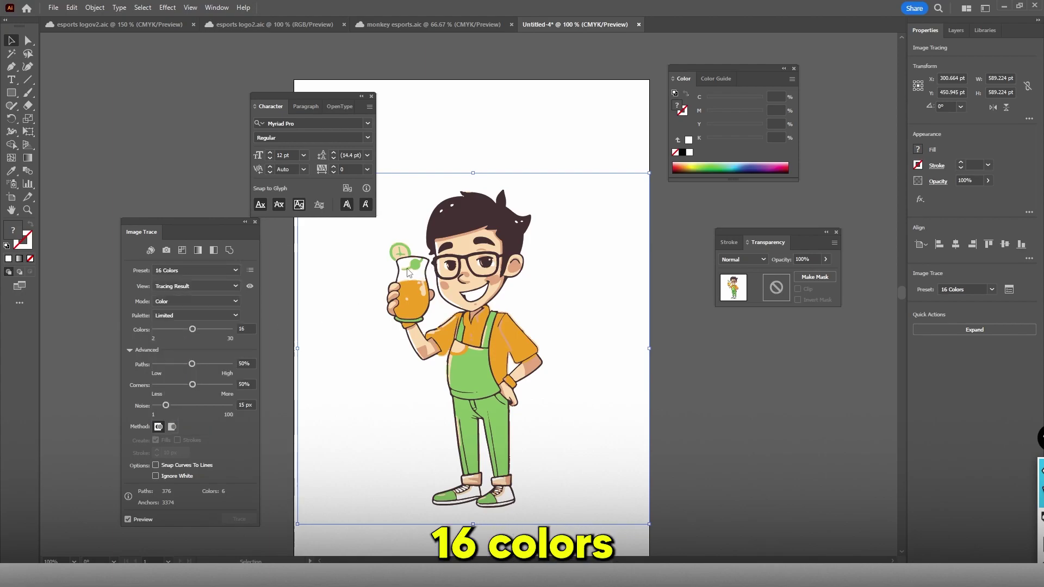
left_click(520, 142)
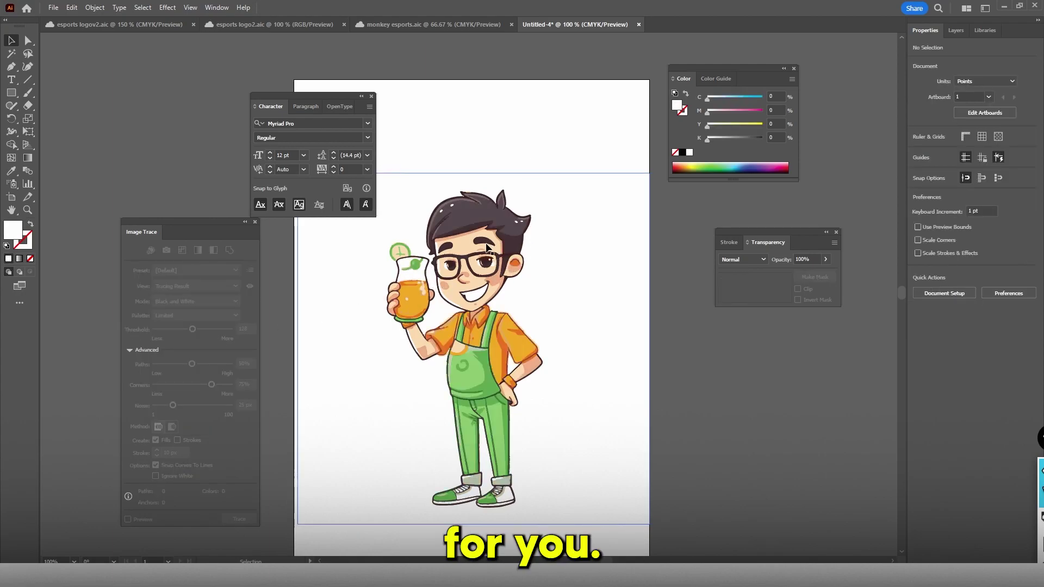
scroll(488, 248, "up", 3)
scroll(478, 244, "down", 3)
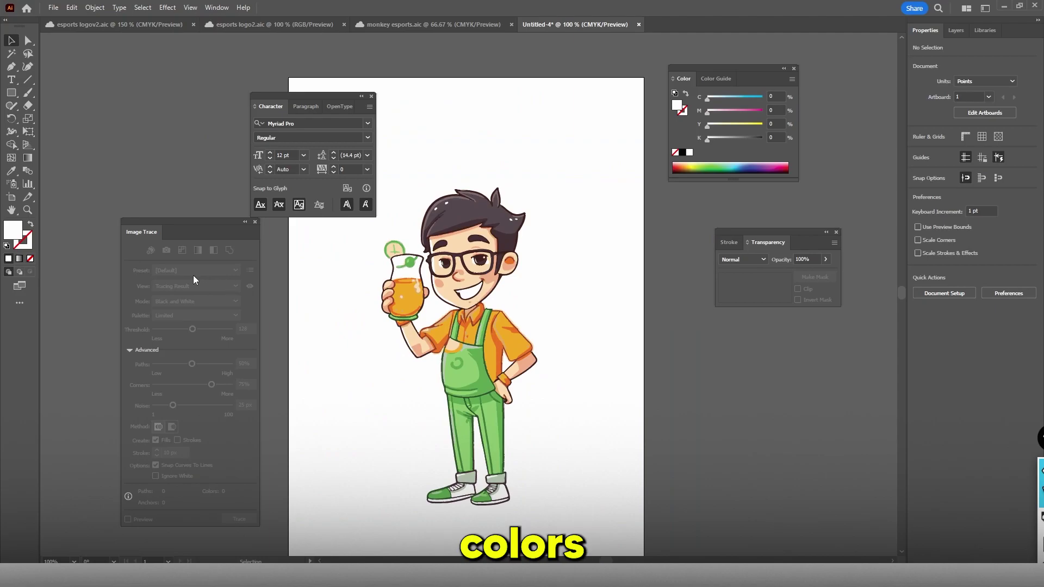
Reselect the mascot tracing and apply the Logo preset to it
left_click(393, 286)
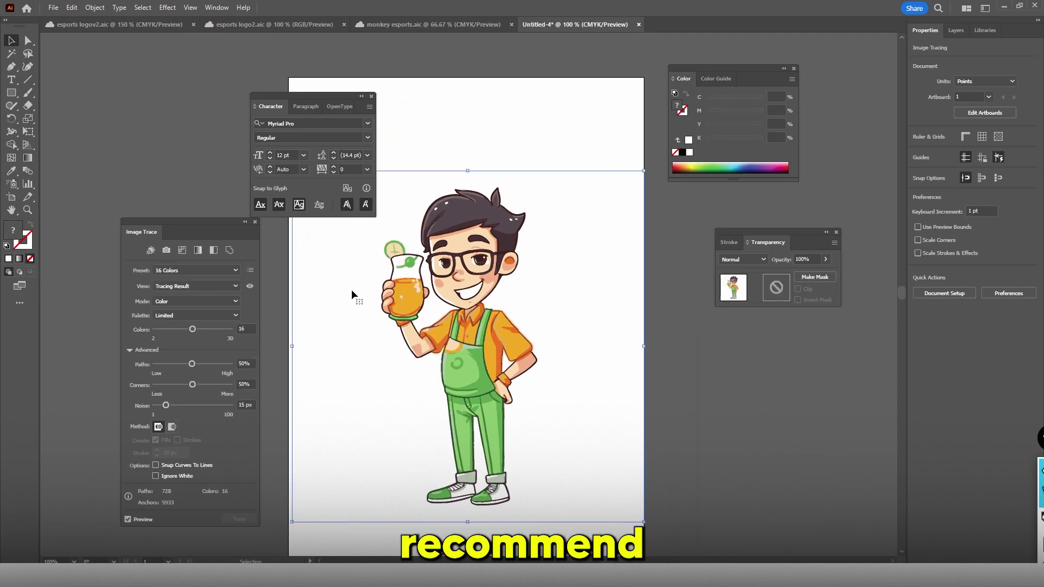
left_click(190, 272)
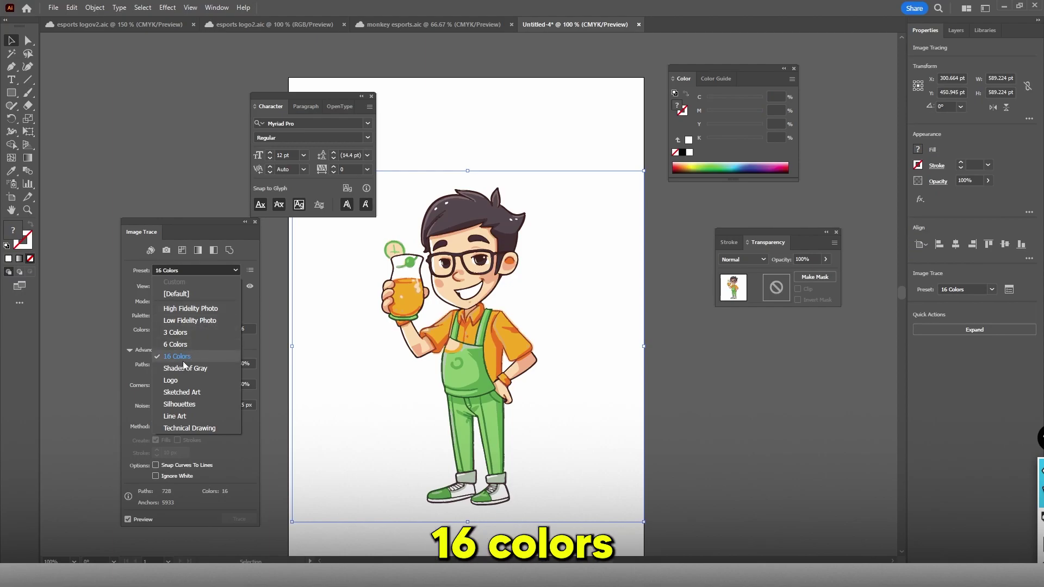
left_click(185, 380)
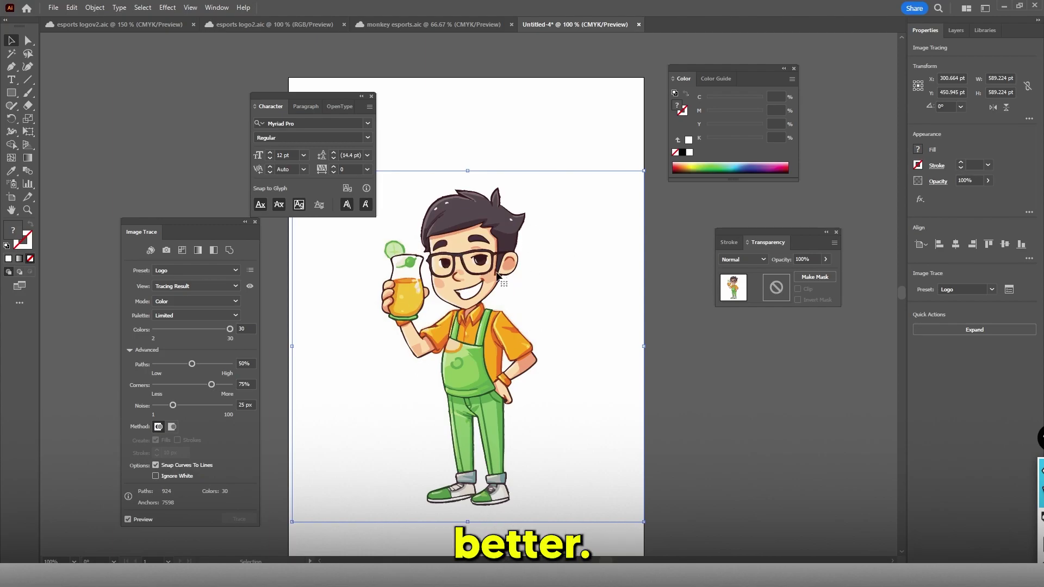
scroll(496, 276, "up", 4)
scroll(547, 281, "down", 4)
left_click(412, 282)
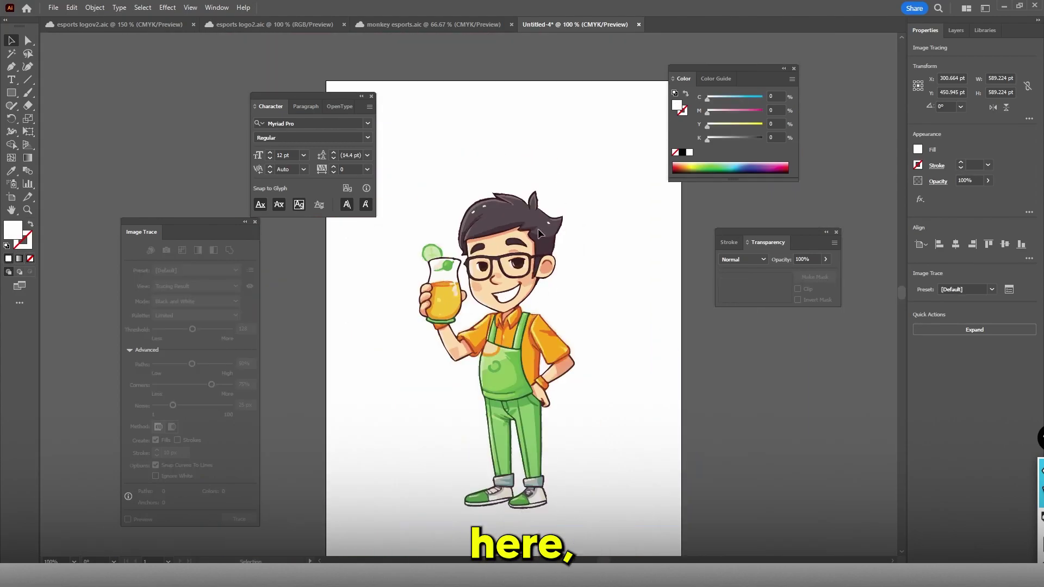
Expand the mascot traced with the Logo preset into editable vector paths
scroll(525, 243, "up", 4)
left_click(526, 243)
scroll(547, 248, "down", 2)
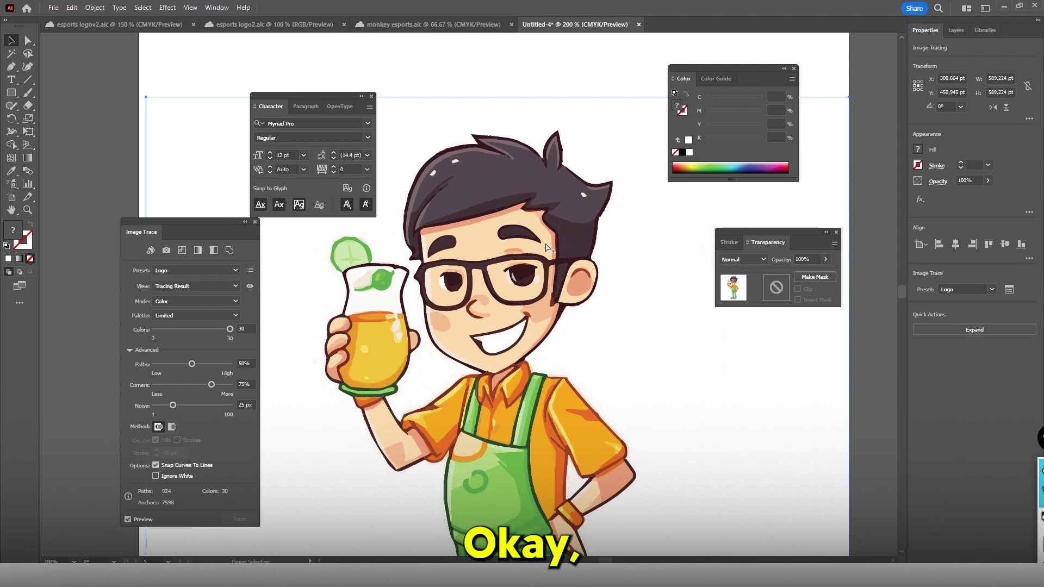
left_click(958, 329)
scroll(570, 257, "down", 2)
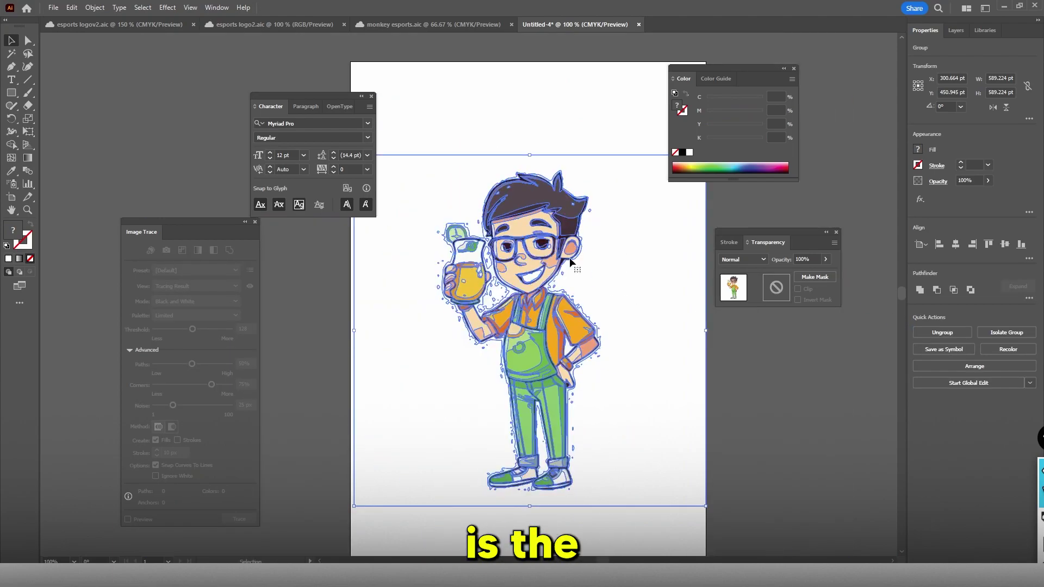
Isolate the mascot's expanded Logo tracing and delete its white background shape
double_click(595, 249)
left_click(595, 249)
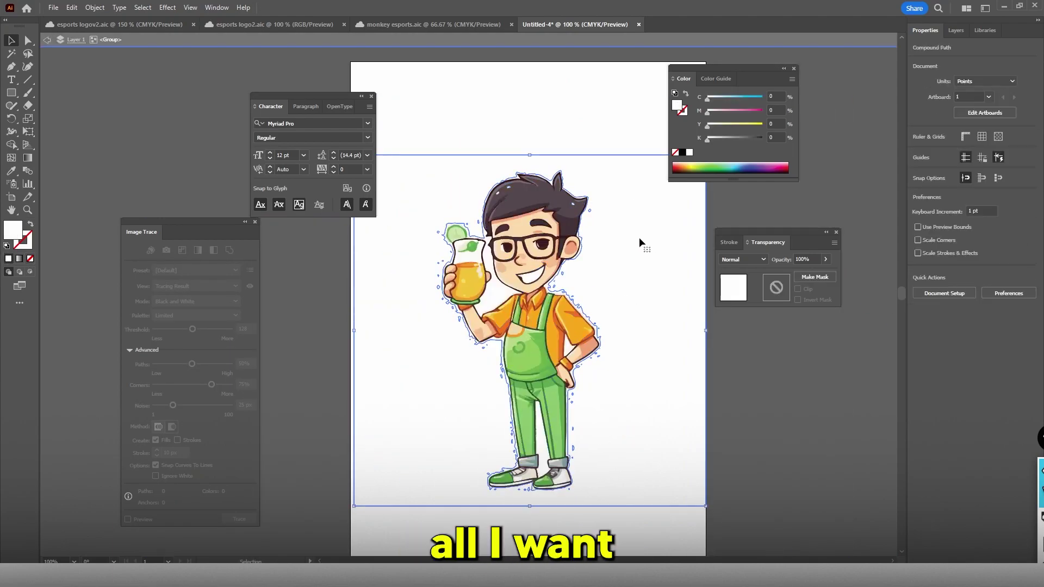
key("Delete")
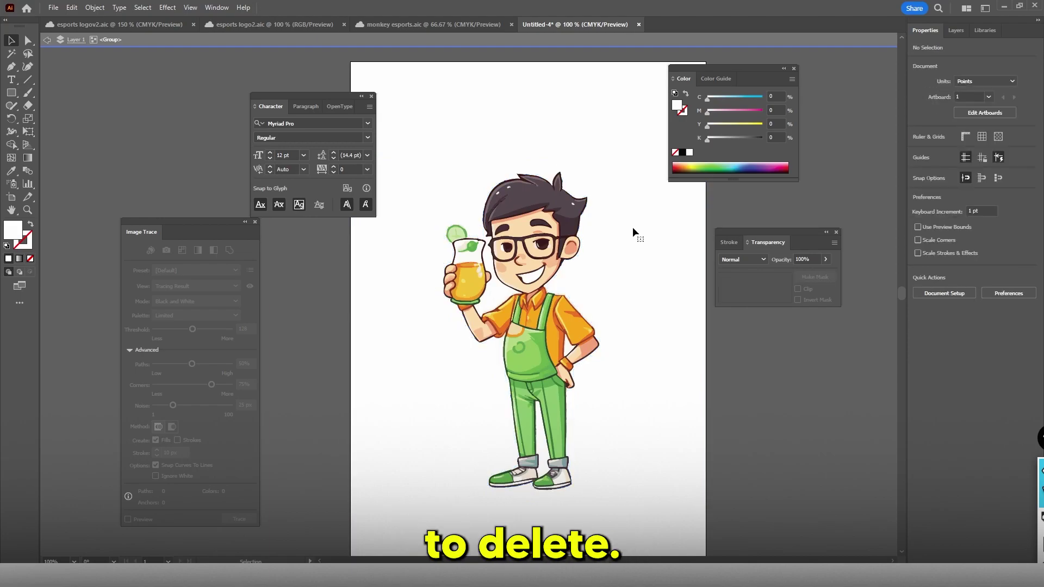
key("Escape")
mouse_move(552, 330)
left_mouse_down()
mouse_move(629, 302)
mouse_move(783, 351)
mouse_move(550, 330)
mouse_move(804, 358)
mouse_move(530, 350)
mouse_move(532, 333)
left_mouse_up()
double_click(565, 293)
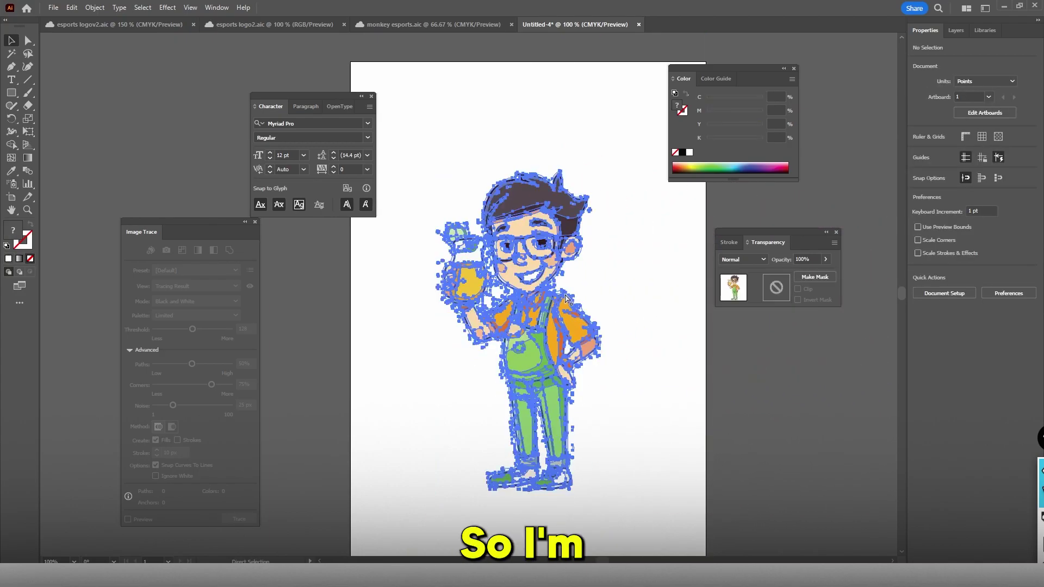
key("Escape")
Apply the 16 Colors preset to the mascot tracing and expand it into editable vector paths
left_click(194, 286)
left_click(194, 289)
left_click(201, 270)
left_click(196, 352)
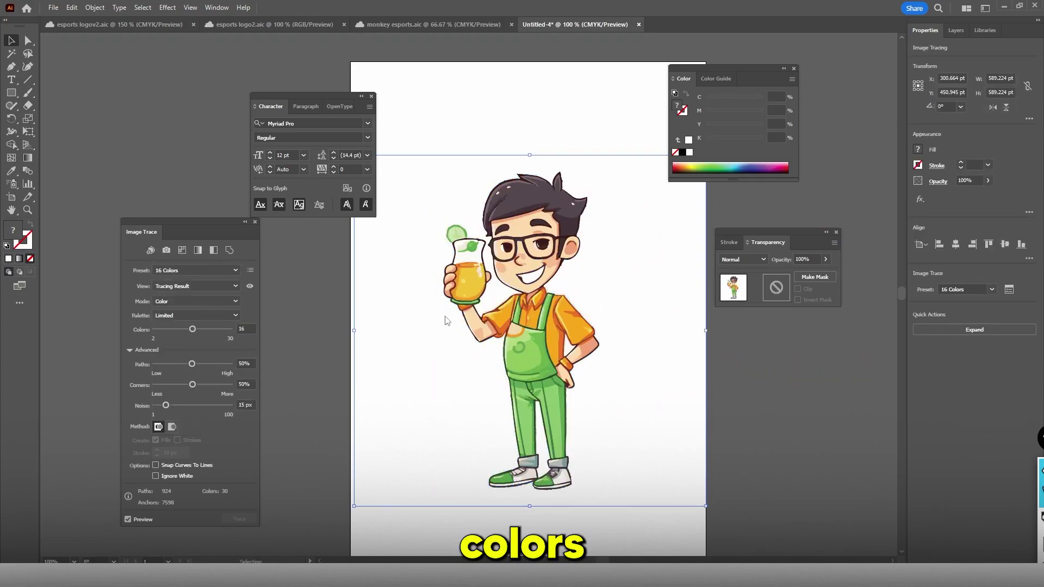
left_click(949, 330)
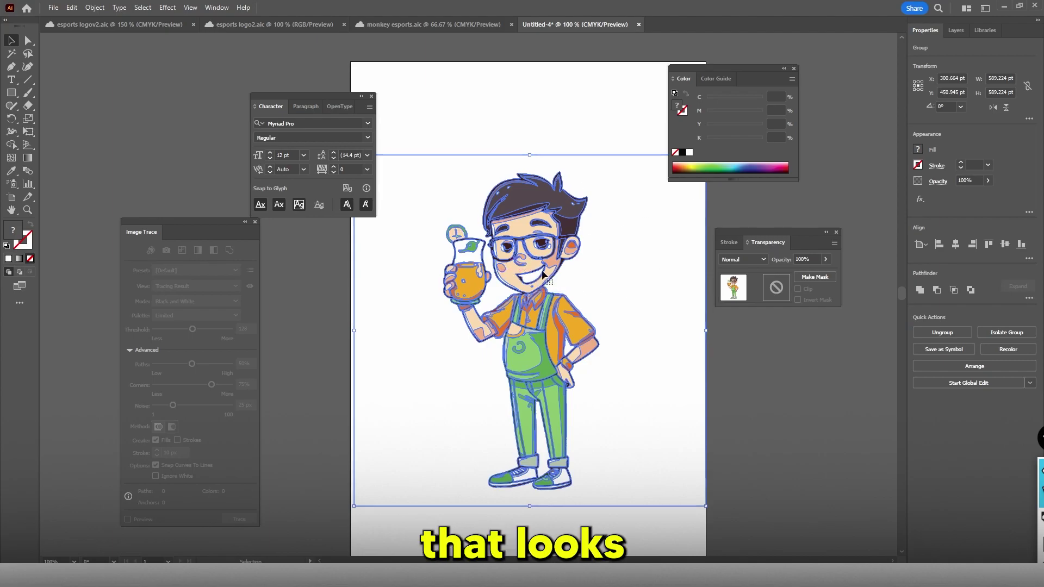
Isolate the expanded mascot group, delete its white background shape, and shift the mascot slightly up on the artboard
double_click(609, 197)
left_click(610, 197)
left_click(604, 136)
double_click(599, 204)
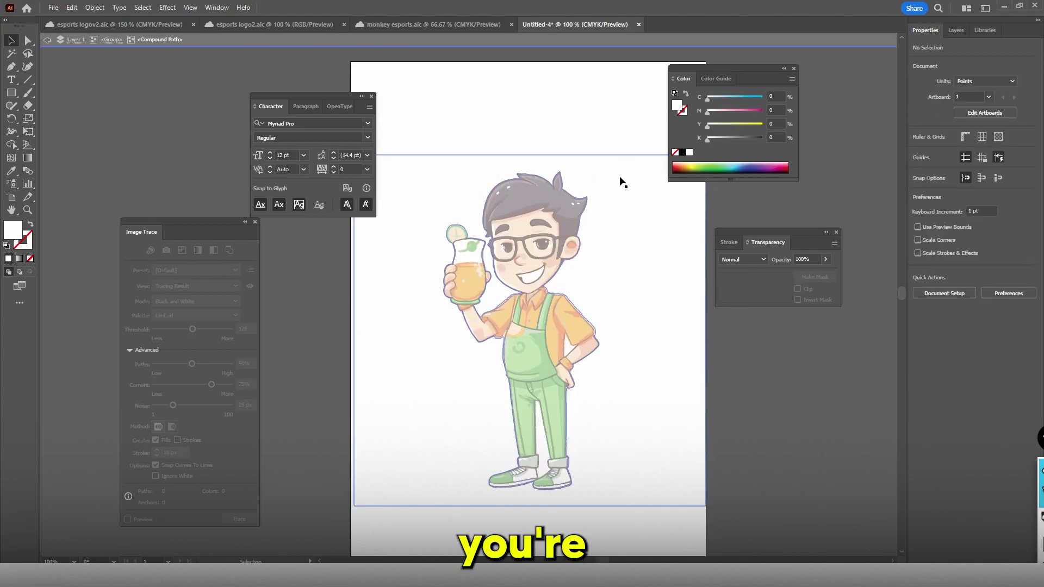
double_click(580, 123)
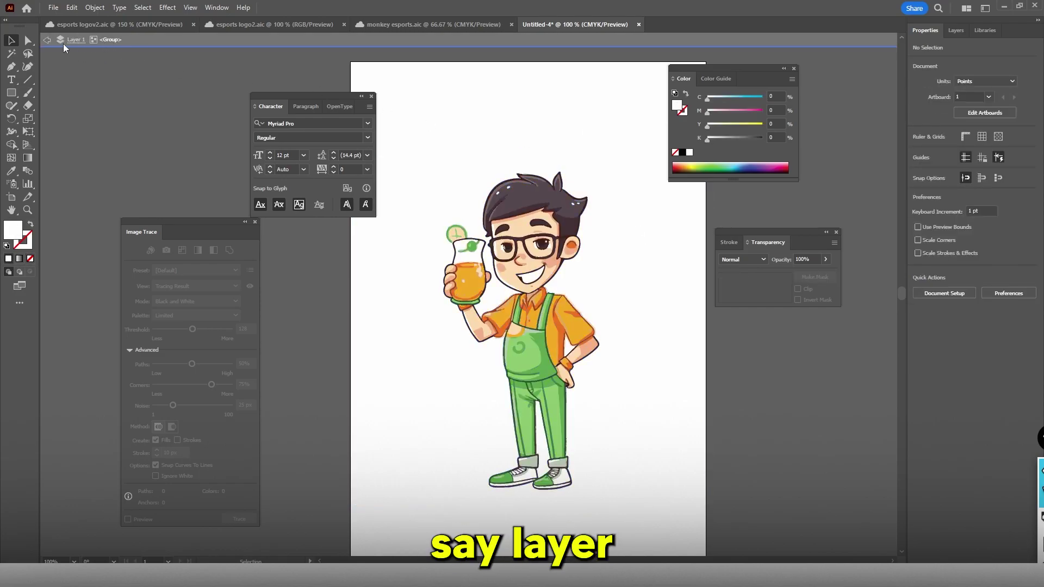
left_click(598, 294)
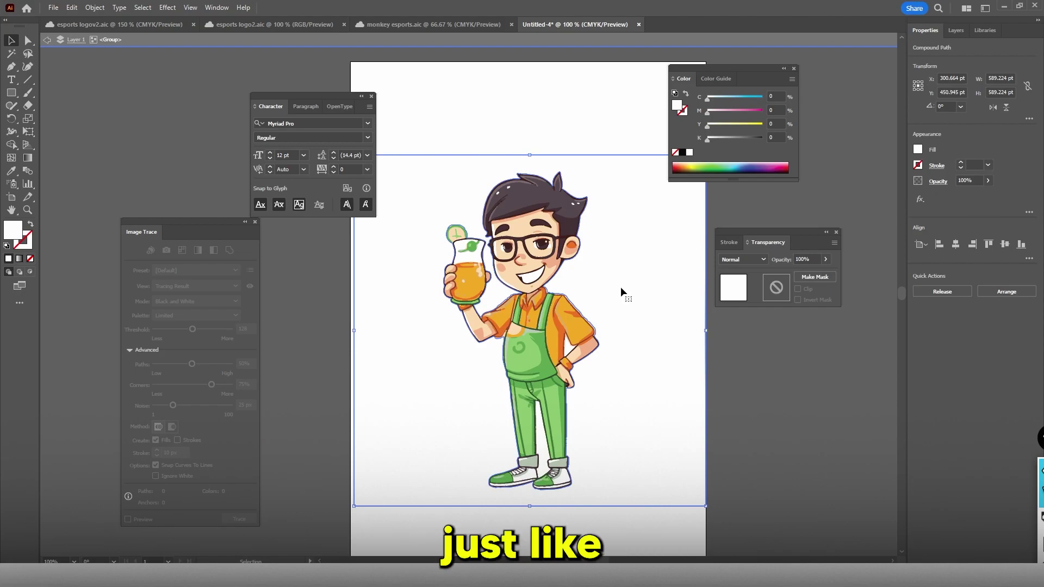
key("Delete")
double_click(610, 263)
left_click_drag(525, 355, 543, 338)
left_click(649, 444)
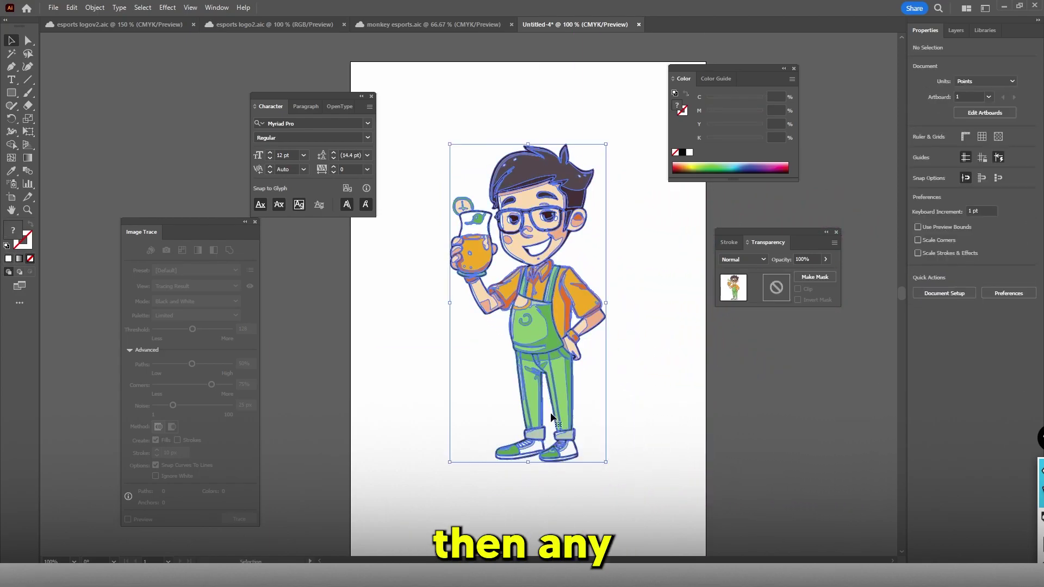
Delete the white patch between the mascot's legs, leave isolation, and reposition the mascot on the artboard
double_click(551, 413)
left_click(553, 415)
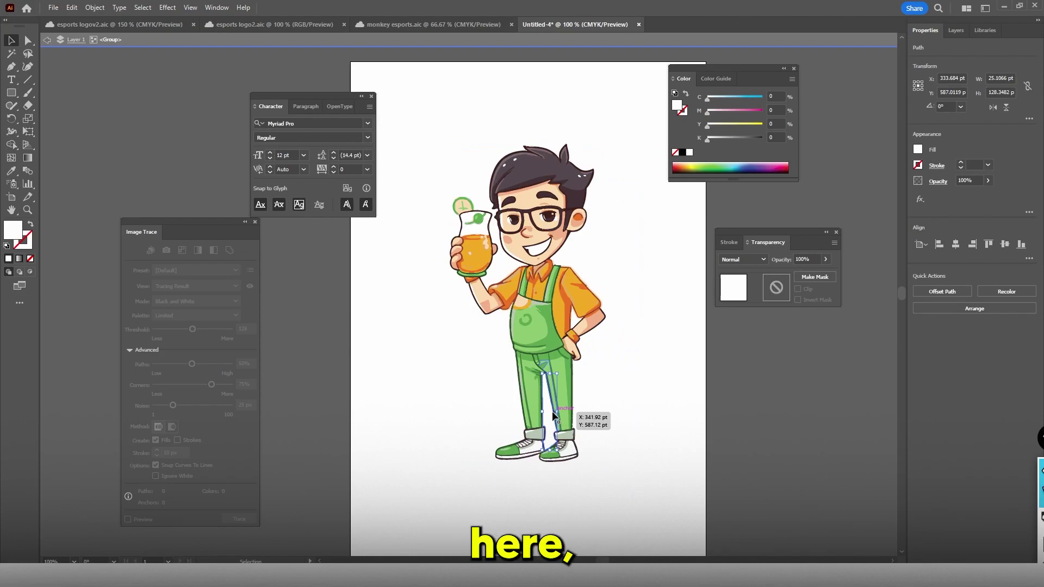
key("Delete")
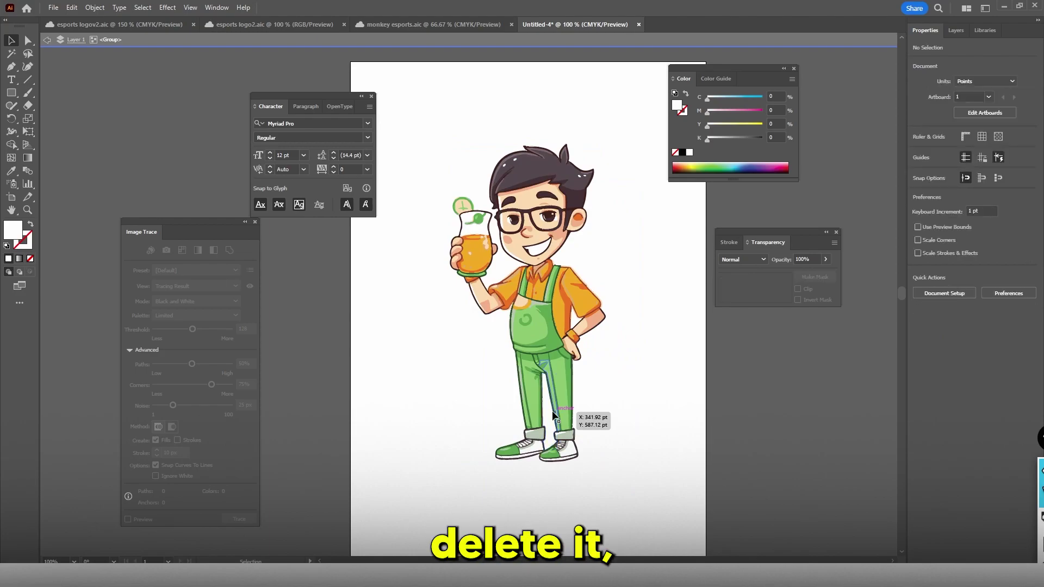
double_click(662, 415)
left_click_drag(606, 182, 506, 424)
mouse_move(557, 319)
left_mouse_down()
mouse_move(809, 344)
mouse_move(796, 423)
mouse_move(785, 438)
mouse_move(733, 428)
mouse_move(792, 391)
mouse_move(797, 407)
mouse_move(553, 308)
left_mouse_up()
left_click(655, 281)
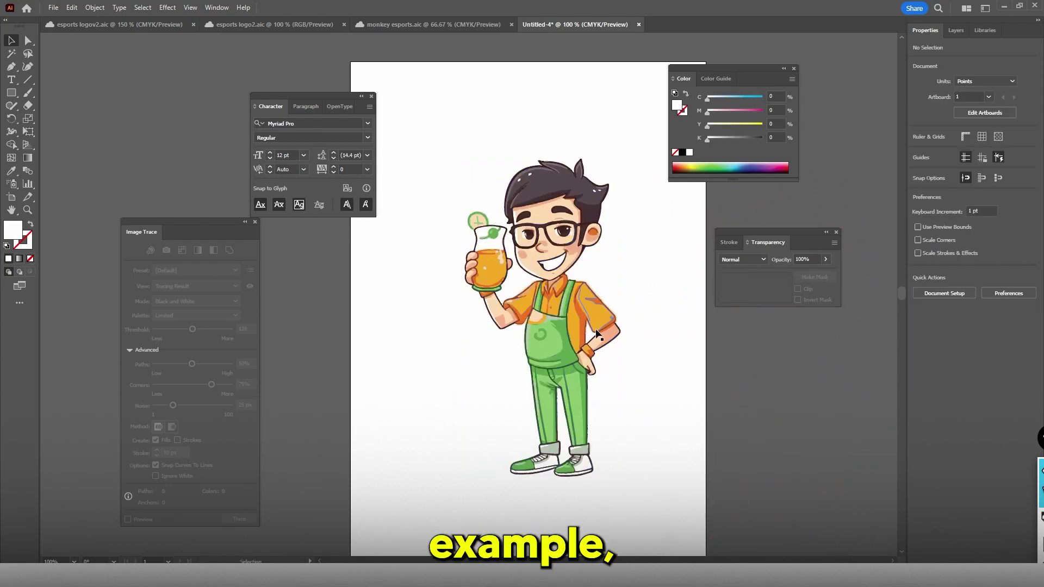
Select the shape inside the mascot's bent arm in isolation, leave isolation, and move the mascot toward the artboard's left side
double_click(593, 333)
left_click(593, 333)
left_click(637, 332)
double_click(638, 331)
mouse_move(554, 294)
left_mouse_down()
mouse_move(829, 341)
mouse_move(807, 433)
mouse_move(530, 289)
mouse_move(559, 286)
left_mouse_up()
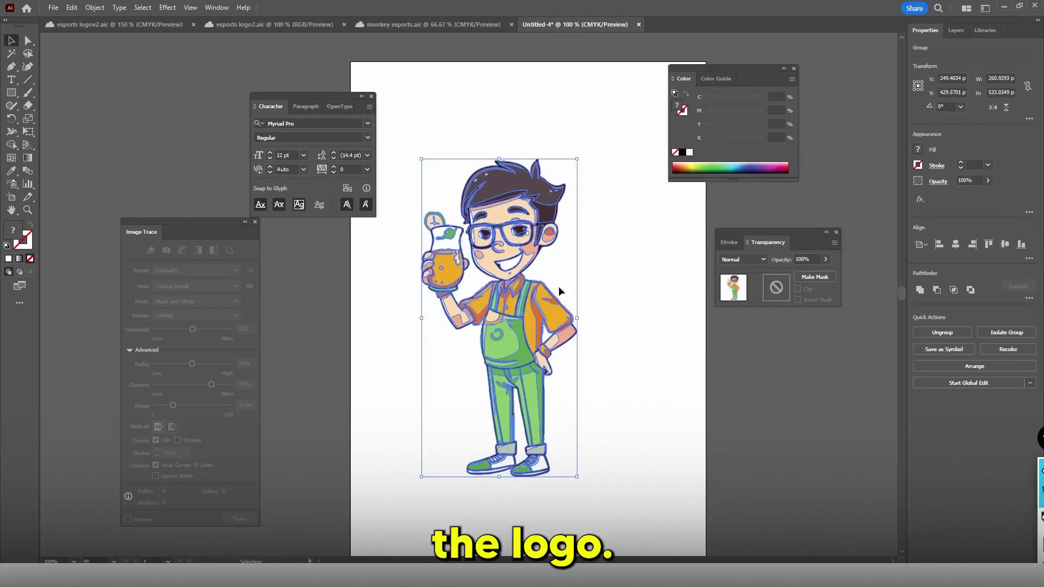
Move the mascot about 42 pt right and 8 pt up on the artboard
left_click(563, 252)
left_click(553, 230)
left_click(636, 237)
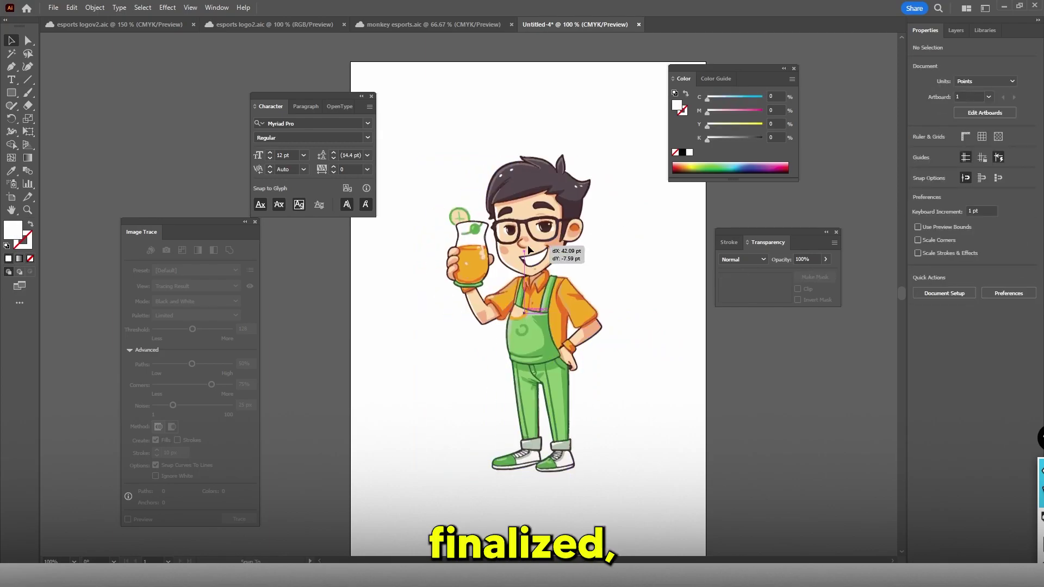
key("ctrl+a")
left_click(587, 249)
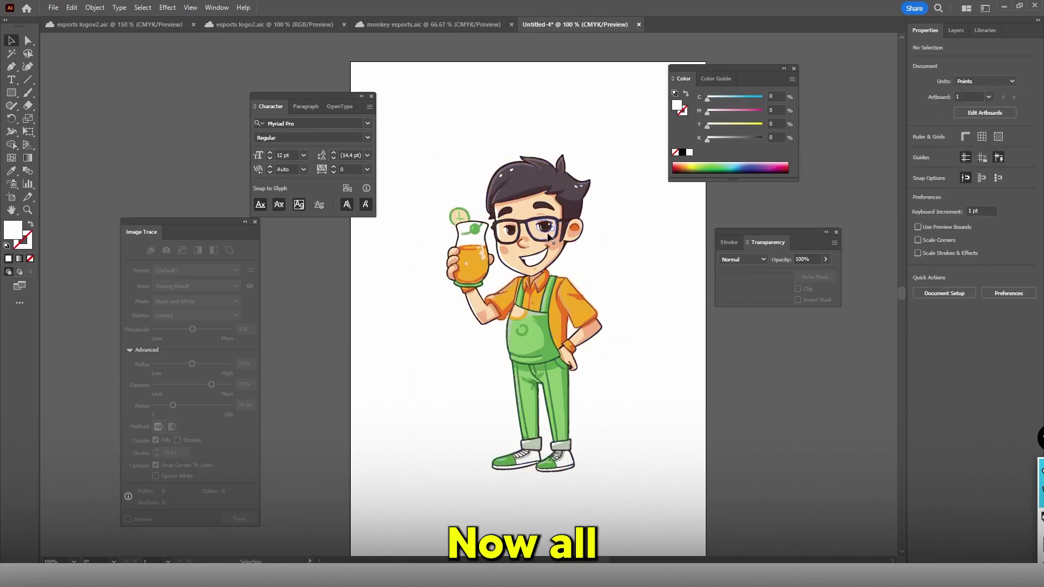
Scale the mascot down to about 158 by 323 pt and place it in the artboard's left half
scroll(599, 265, "down", 3, "alt")
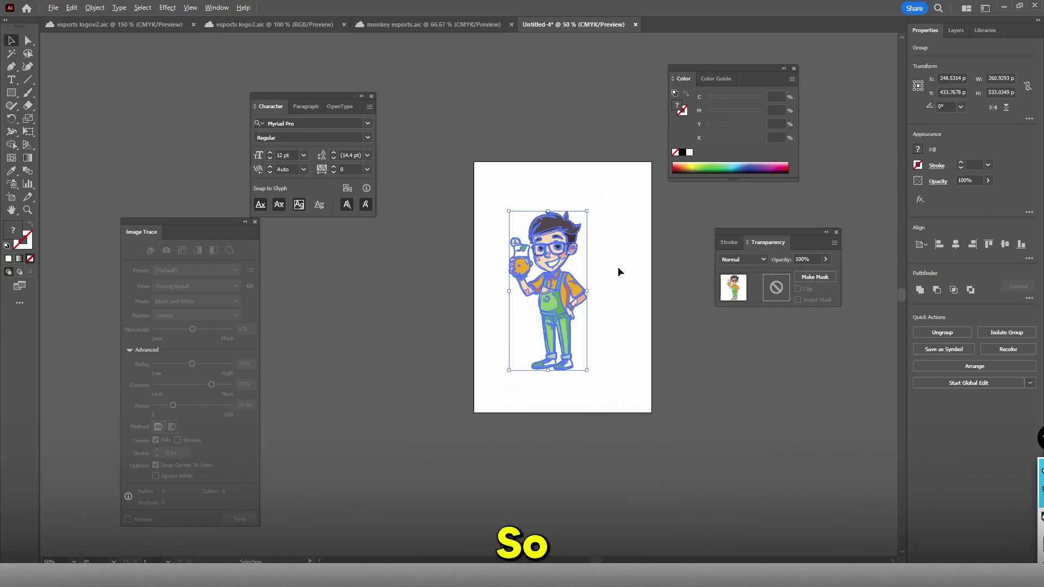
scroll(647, 273, "up", 3, "alt")
scroll(465, 256, "down", 2, "alt")
scroll(495, 197, "up", 1, "alt")
left_click_drag(495, 192, 437, 278)
scroll(450, 231, "up", 3, "alt")
left_click_drag(475, 181, 453, 252)
scroll(478, 268, "down", 1, "alt")
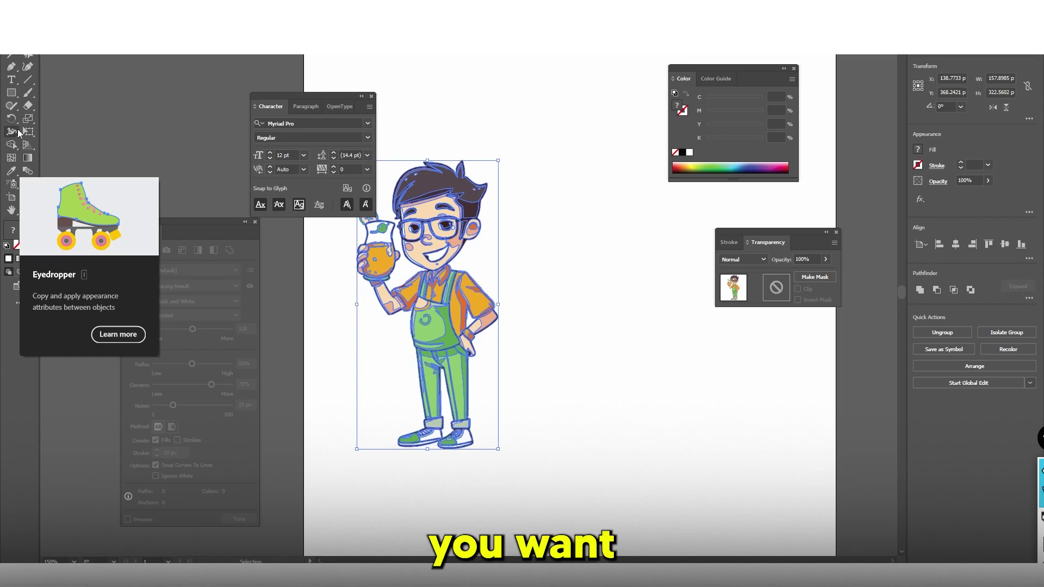
Add placeholder point text to the right of the mascot's head and set its font size to 50 pt
left_click(11, 79)
left_click(519, 244)
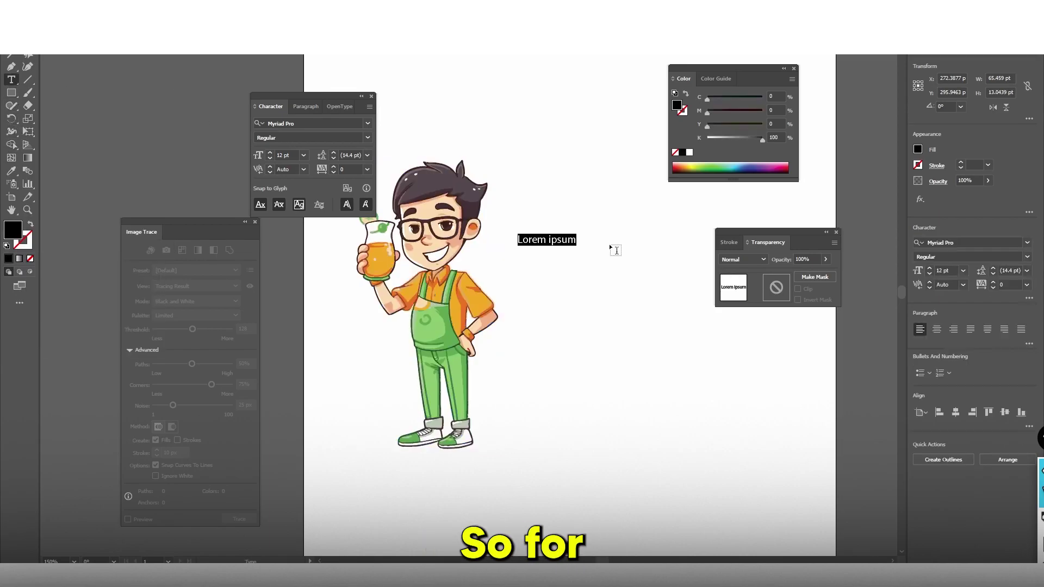
left_click(367, 124)
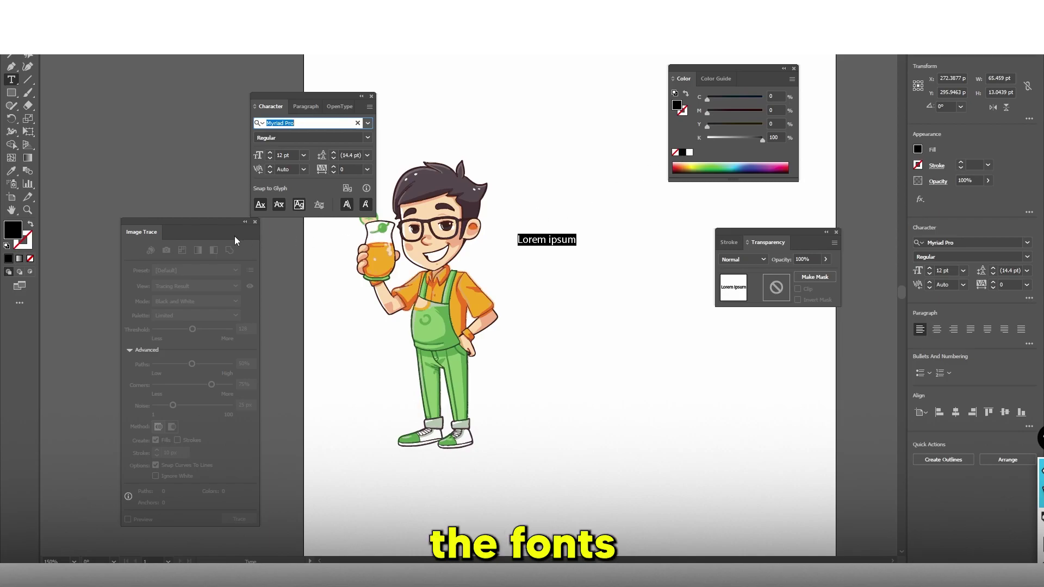
left_click(289, 156)
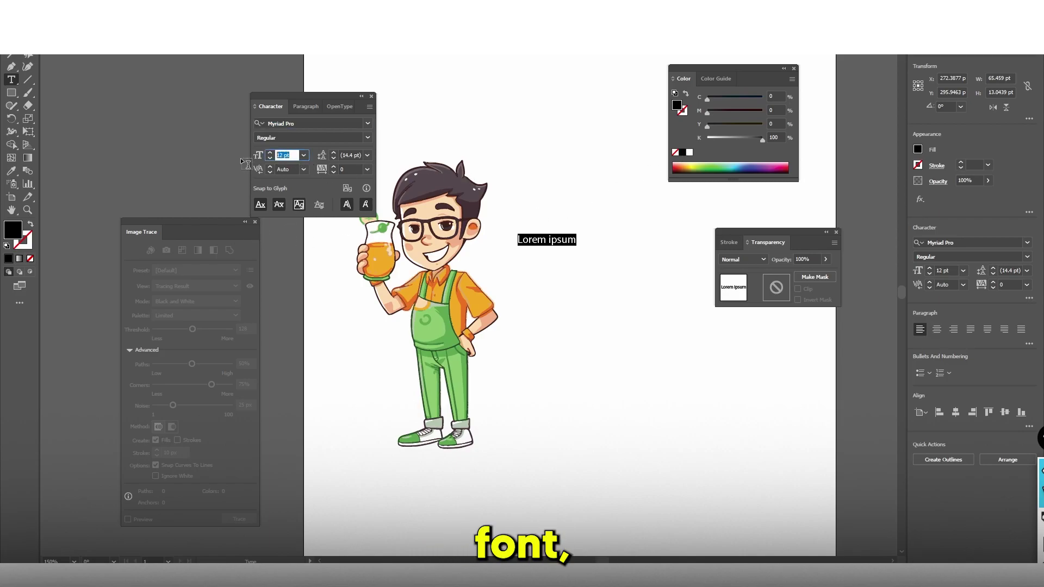
key("Return")
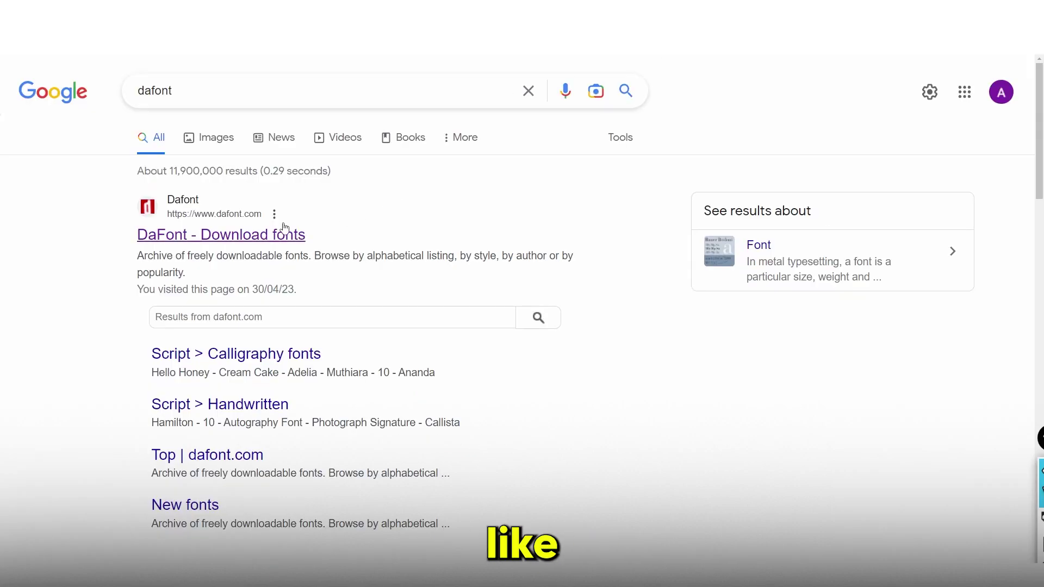
Open the DaFont website from the Google search results and browse its Sans serif fonts
left_click(285, 232)
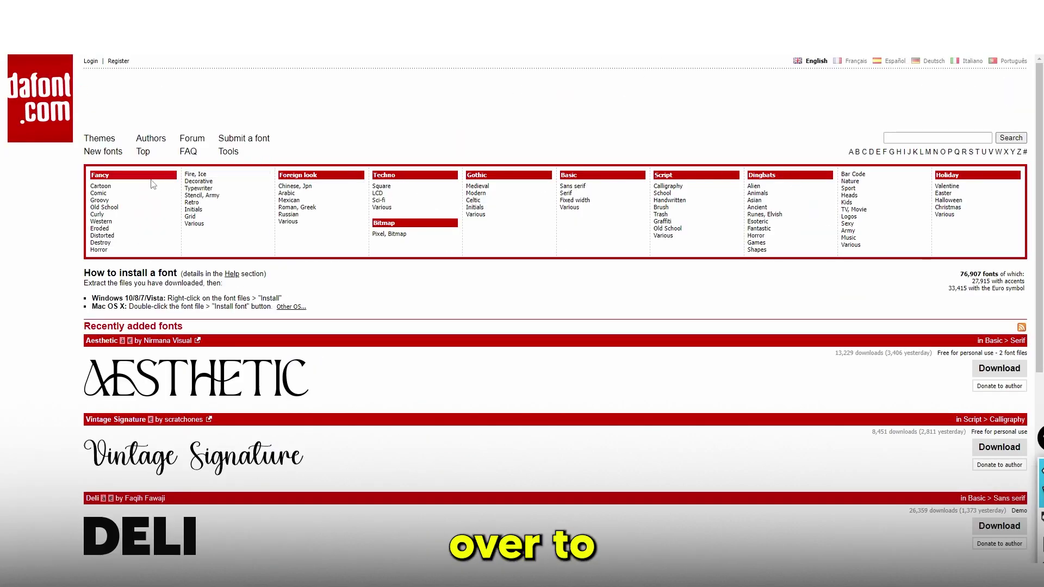
left_click(572, 186)
scroll(327, 228, "down", 8)
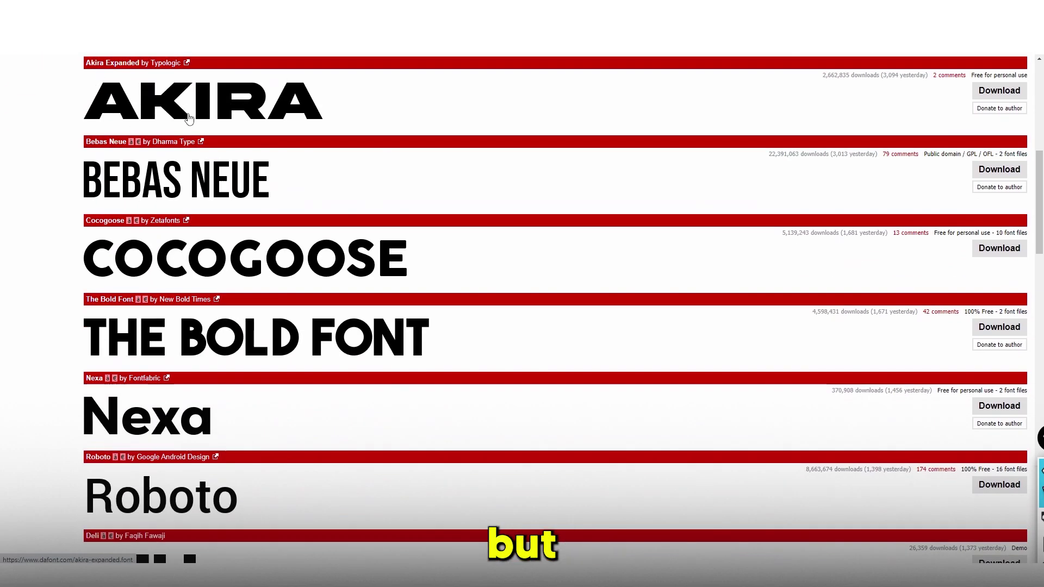
scroll(188, 117, "up", 8)
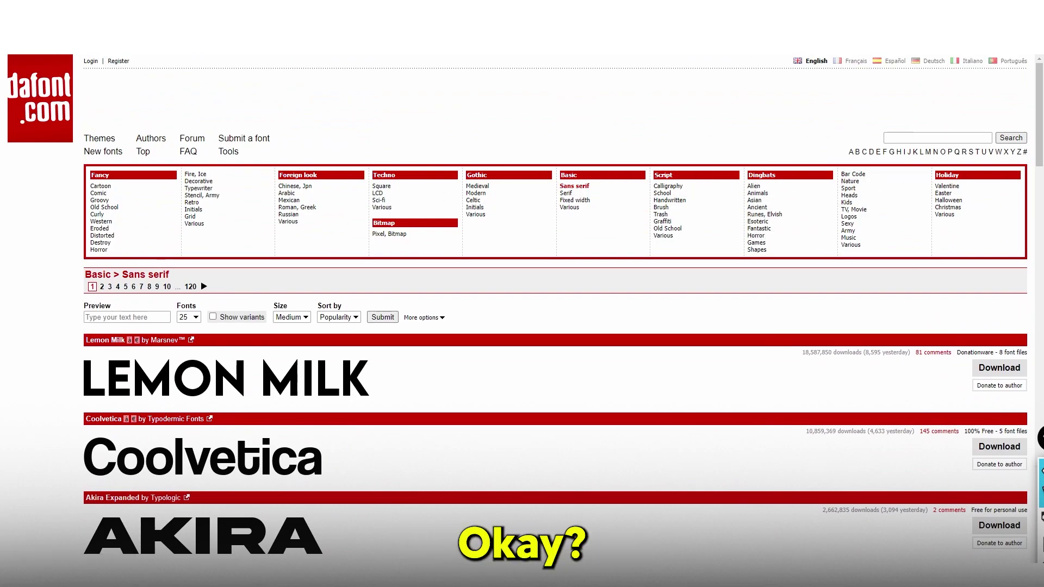
Circle the Valentine font category in red with the screen annotation pen and clear the marking
left_click_drag(1011, 112, 16, 168)
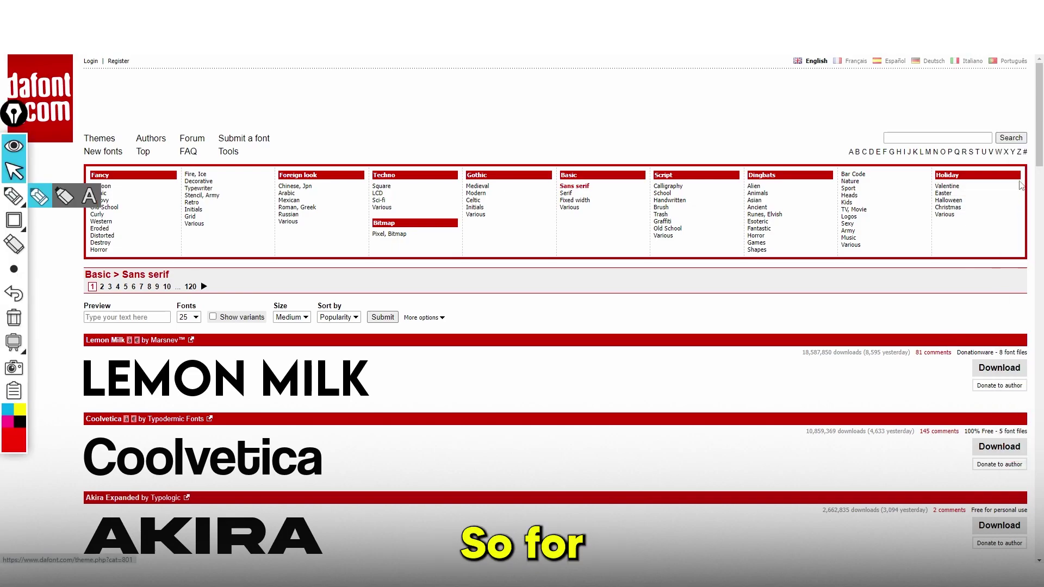
left_click(64, 196)
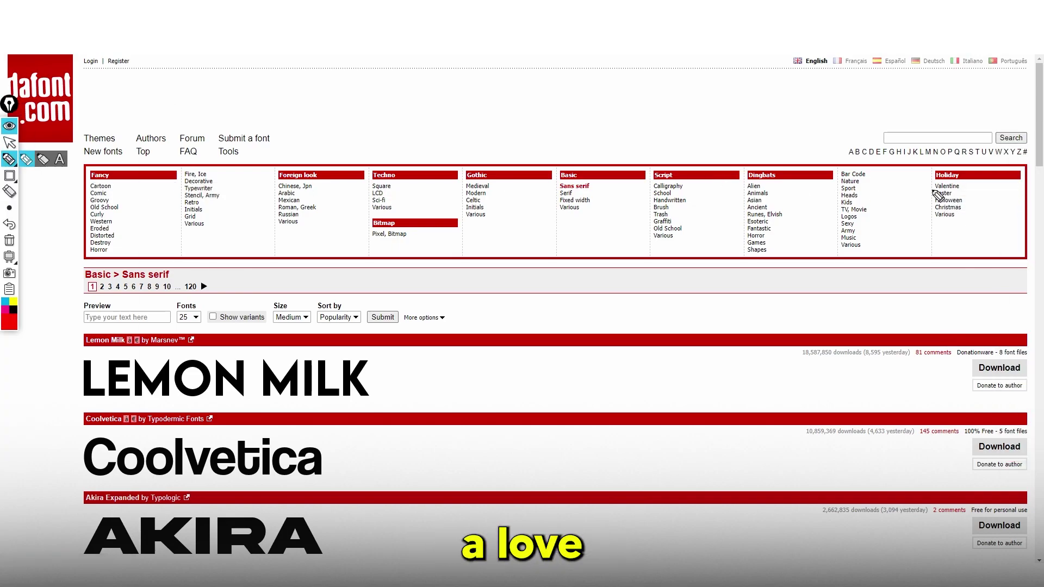
left_click_drag(970, 189, 973, 185)
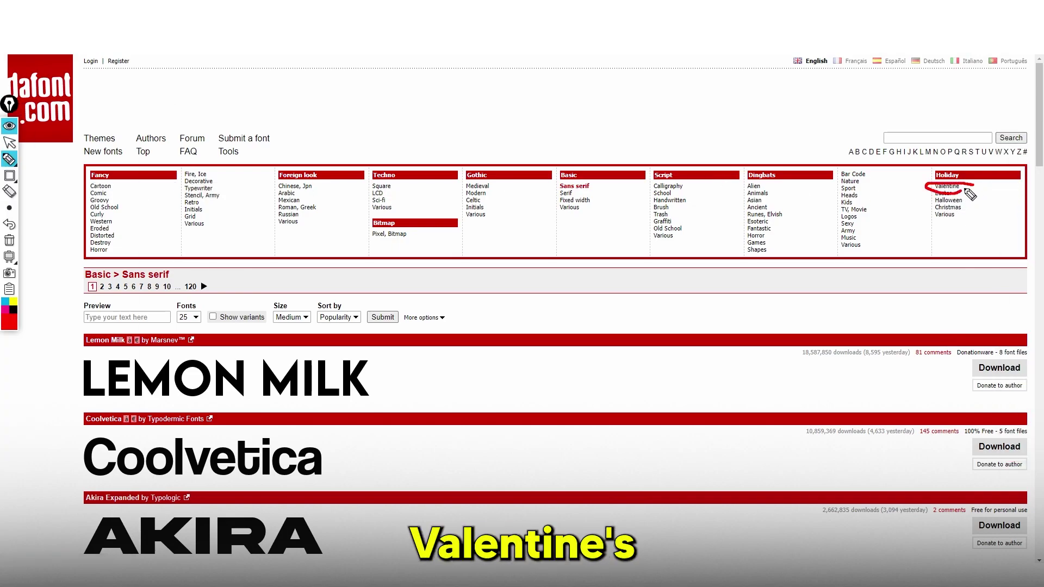
left_click(13, 245)
Outline the Western, Techno, Gothic and Alien font categories with red annotation rectangles, and clear the markings
left_click(9, 175)
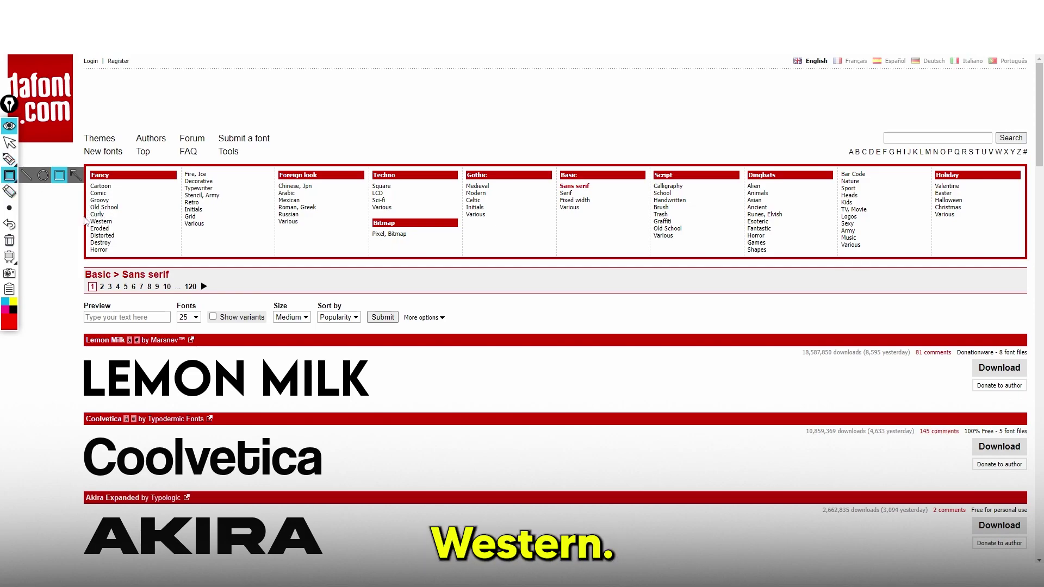
left_click_drag(85, 217, 114, 227)
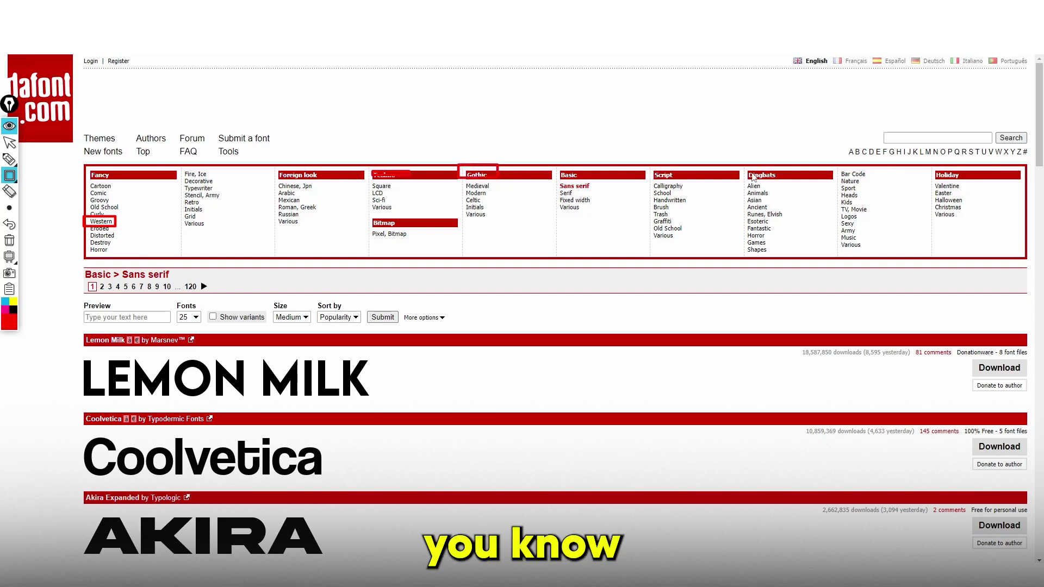
left_click_drag(745, 183, 763, 190)
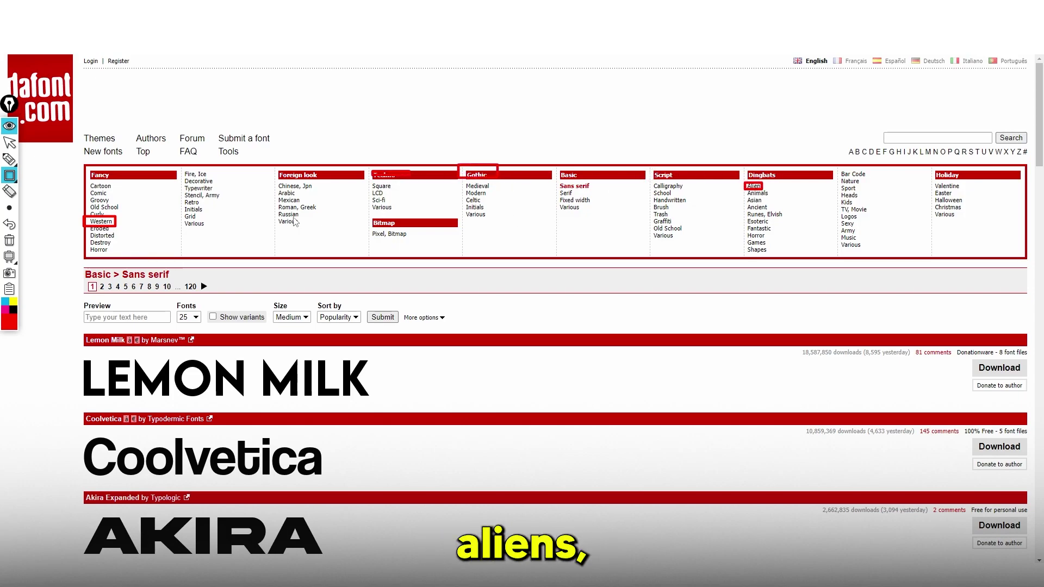
left_click(12, 243)
left_click(10, 142)
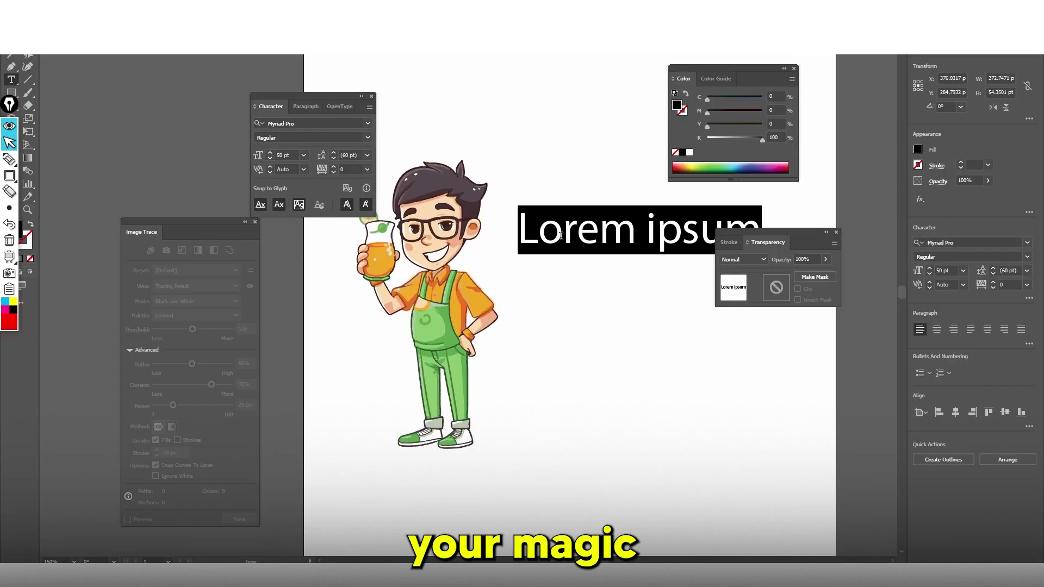
Return to Illustrator and replace the placeholder text beside the mascot with HARRYS in capitals
triple_click(532, 230)
left_click(299, 122)
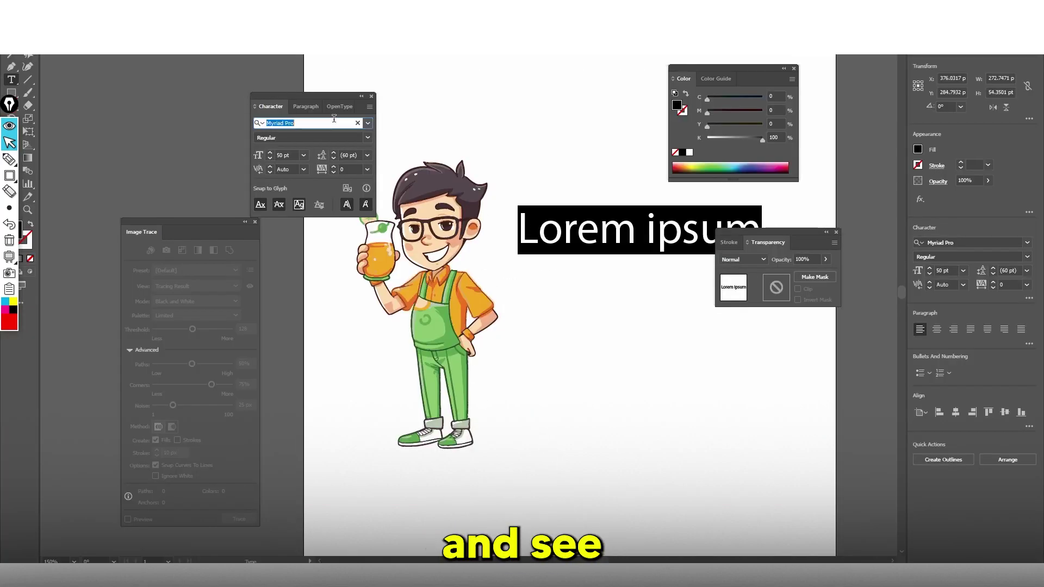
left_click(581, 211)
triple_click(582, 214)
type("Harrys")
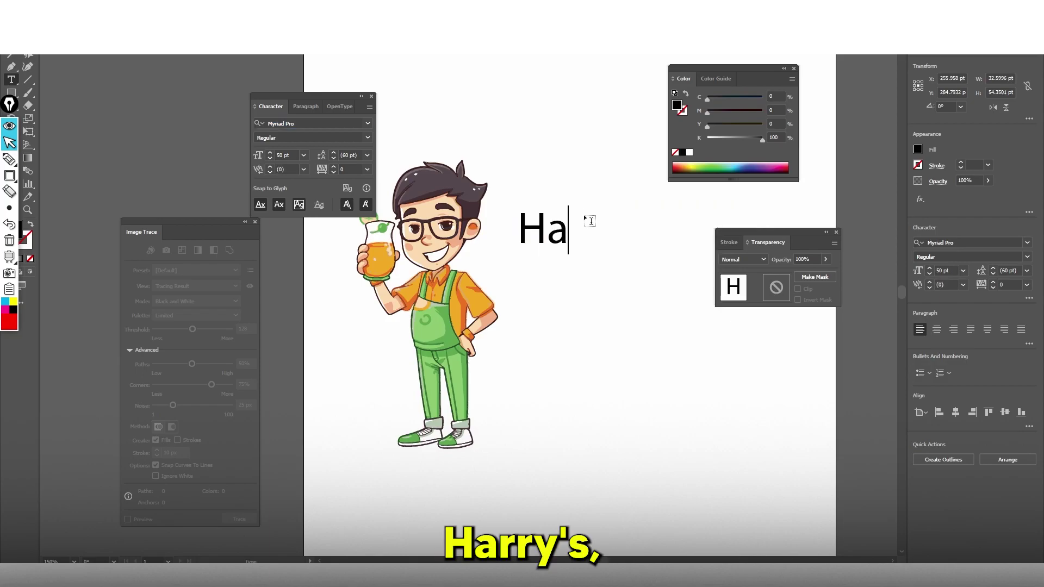
key("BackSpace")
key("BackSpace")
key("BackSpace")
key("BackSpace")
key("BackSpace")
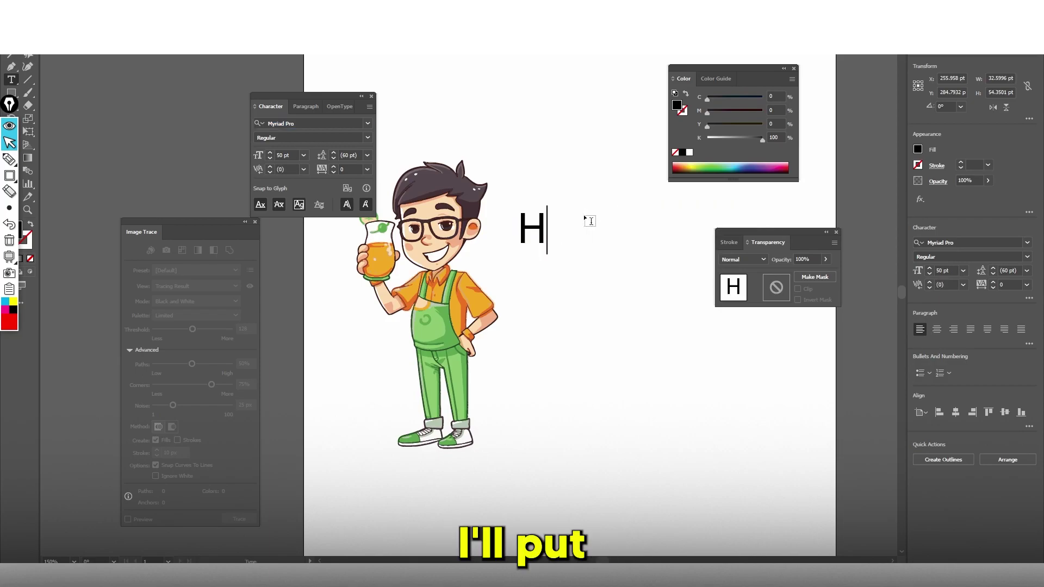
type("ARRYS ")
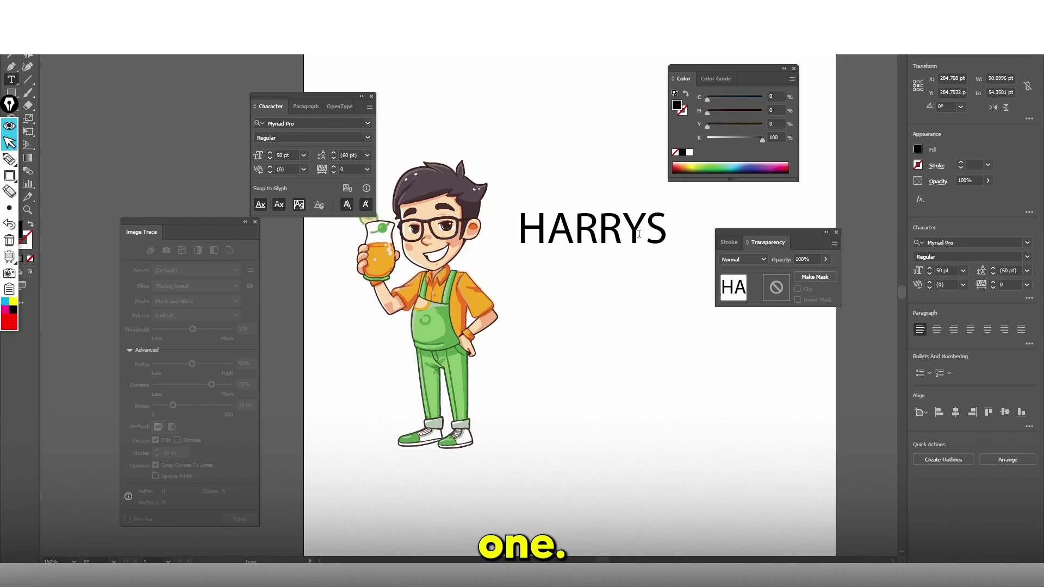
Add JUICEBAR as a second line under HARRYS and set both lines in MADE TOMMY Medium
type("JUICEBAR")
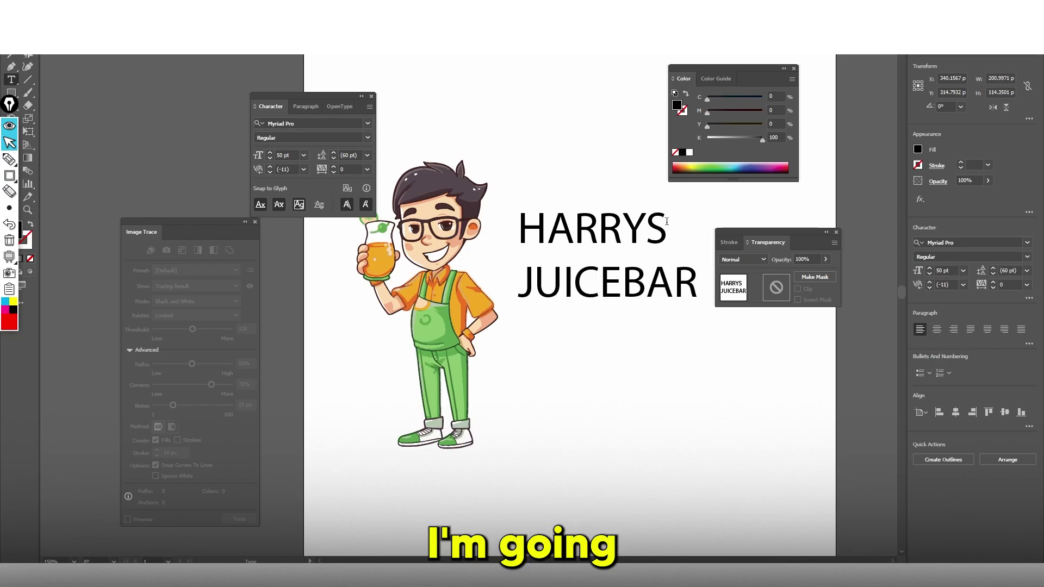
left_click(599, 231)
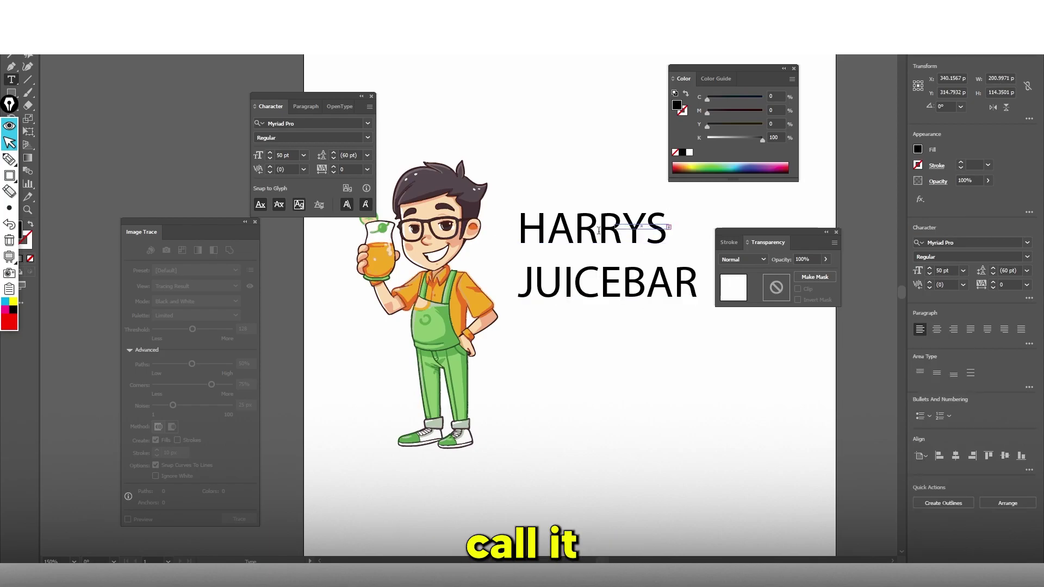
key("ctrl+a")
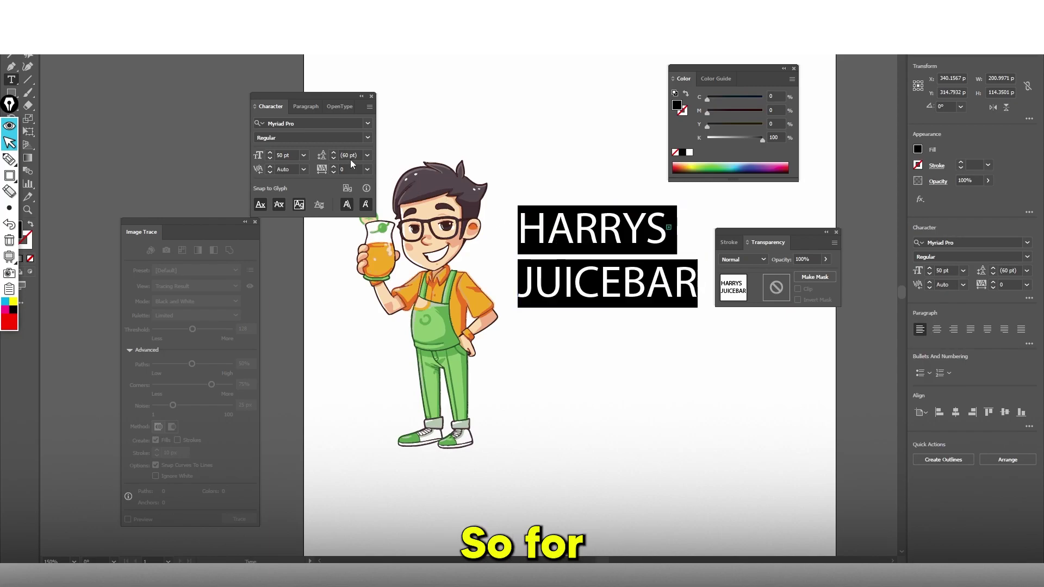
left_click(334, 124)
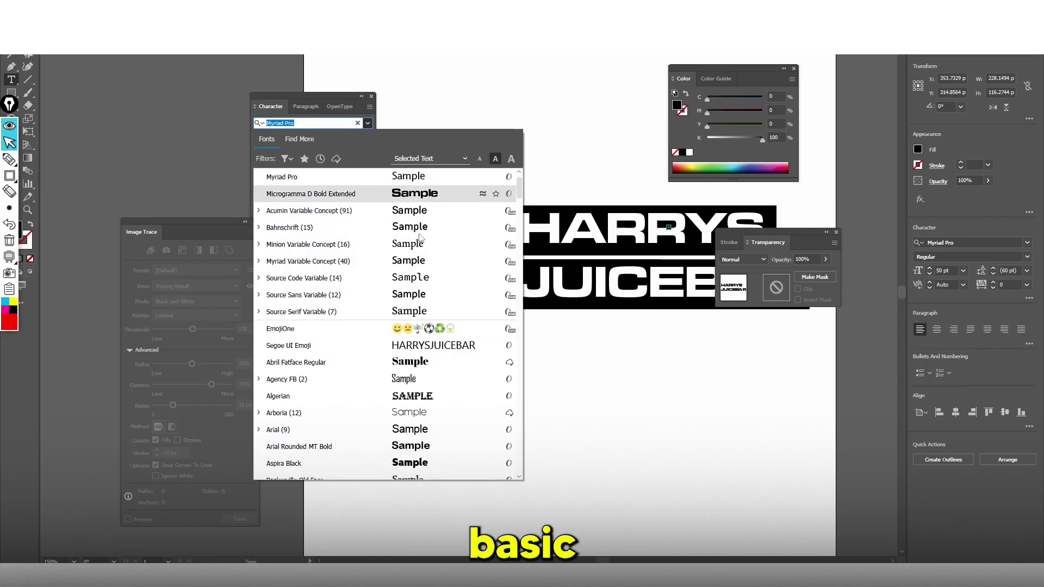
type("MADE")
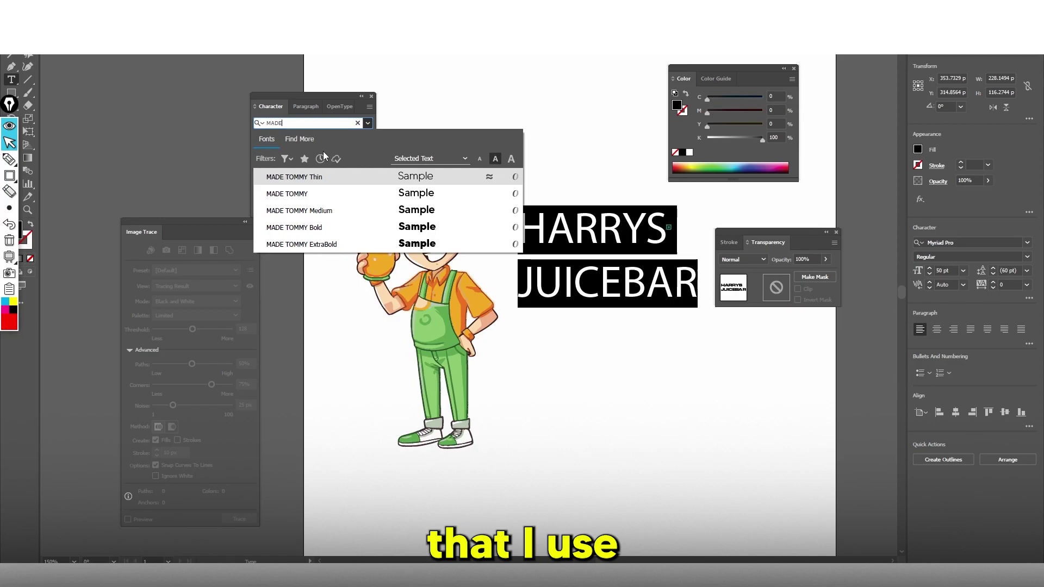
left_click(395, 217)
key("Escape")
key("Escape")
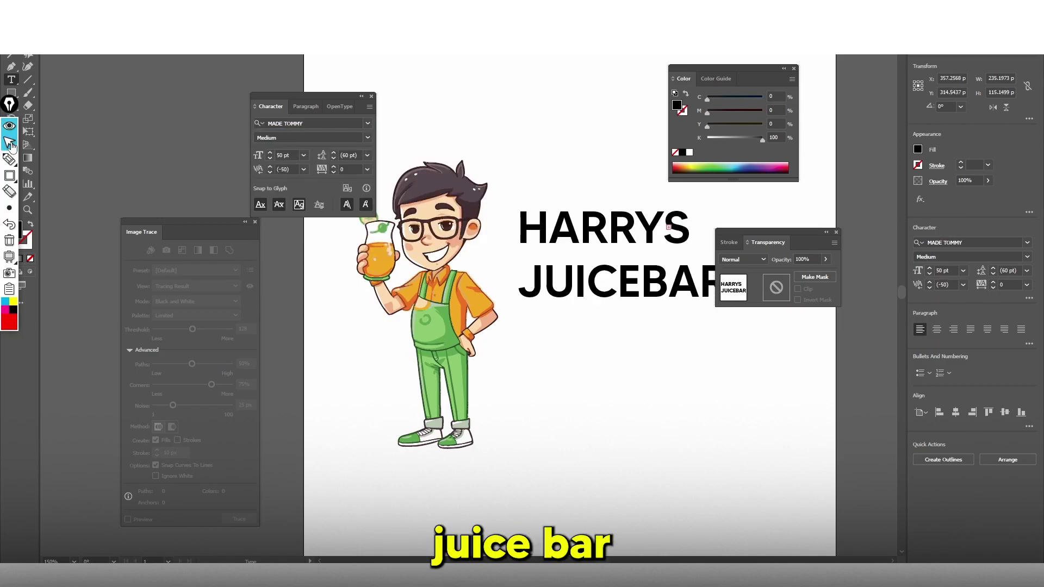
Move the two-line text slightly up toward the mascot and enlarge only the word HARRYS to 63 pt
left_click(10, 40)
left_click_drag(631, 243, 620, 285)
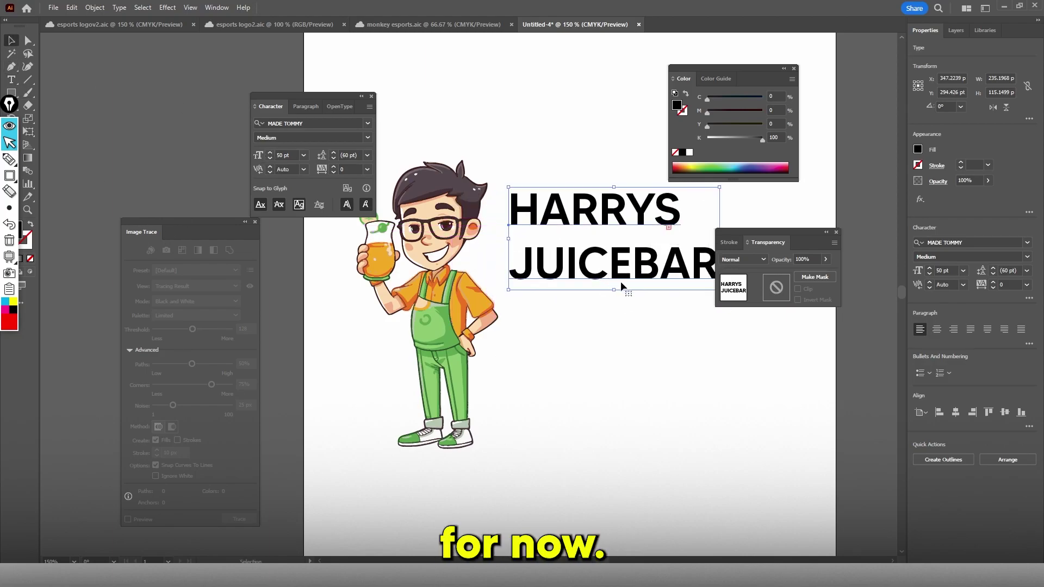
left_click(10, 79)
left_click_drag(681, 223, 454, 212)
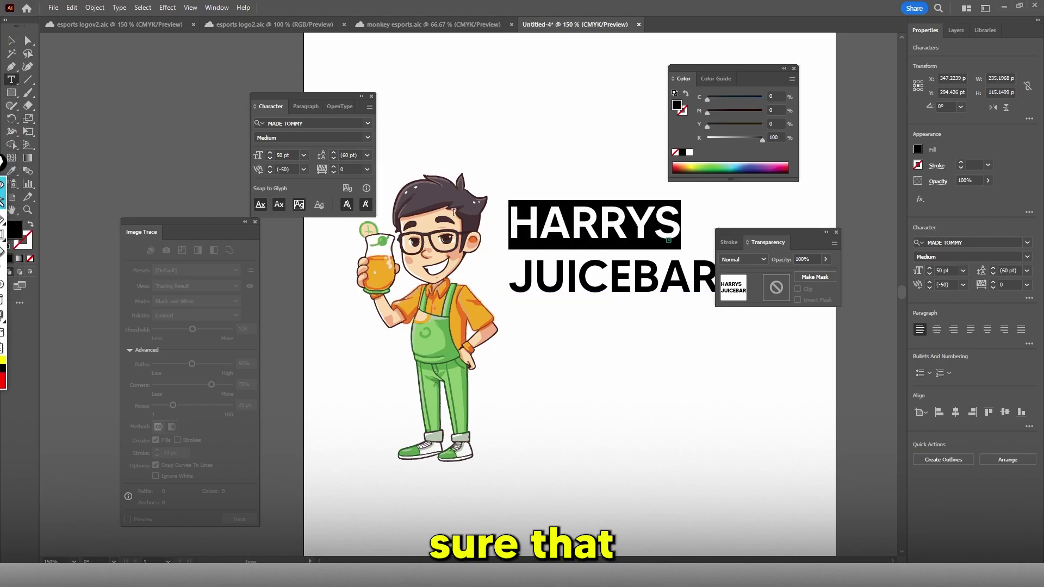
left_click(270, 152)
left_click(269, 153)
left_click(270, 152)
left_click(270, 153)
left_click(270, 153)
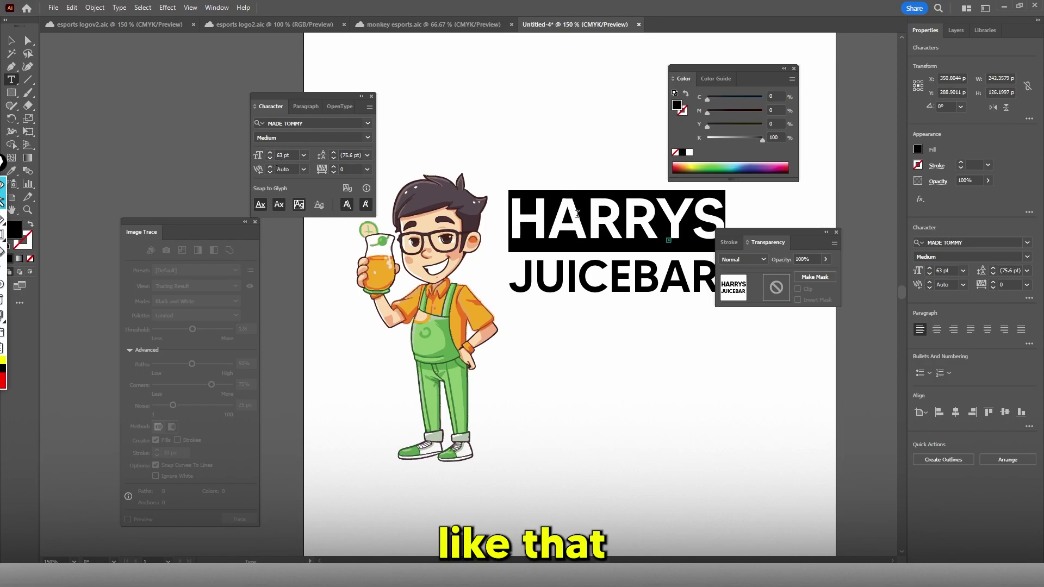
Select the JUICEBAR line and look up where the Character panel is listed among the type panels
left_click(670, 272)
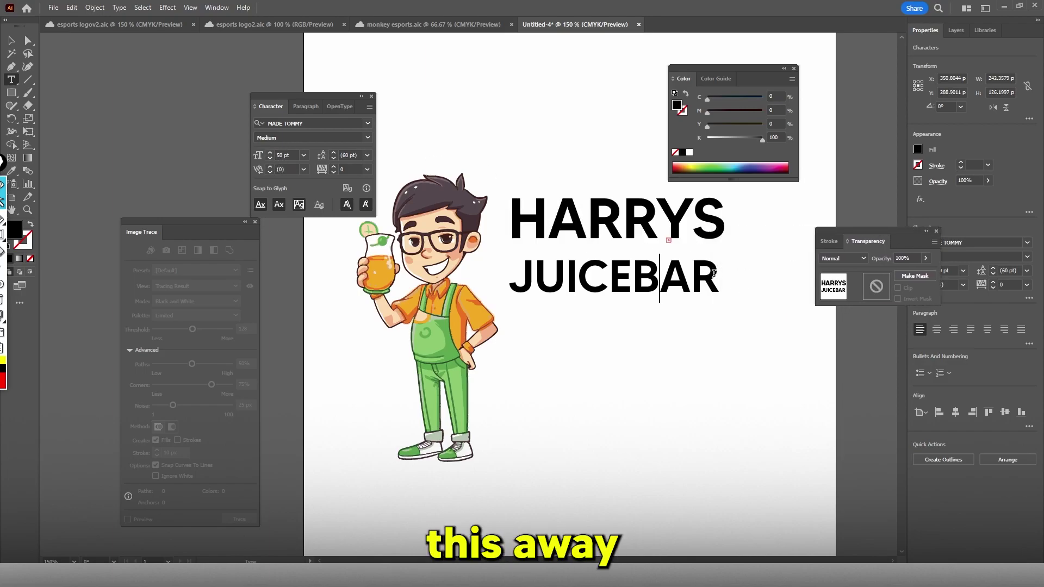
left_click_drag(715, 272, 515, 275)
left_click_drag(713, 274, 514, 277)
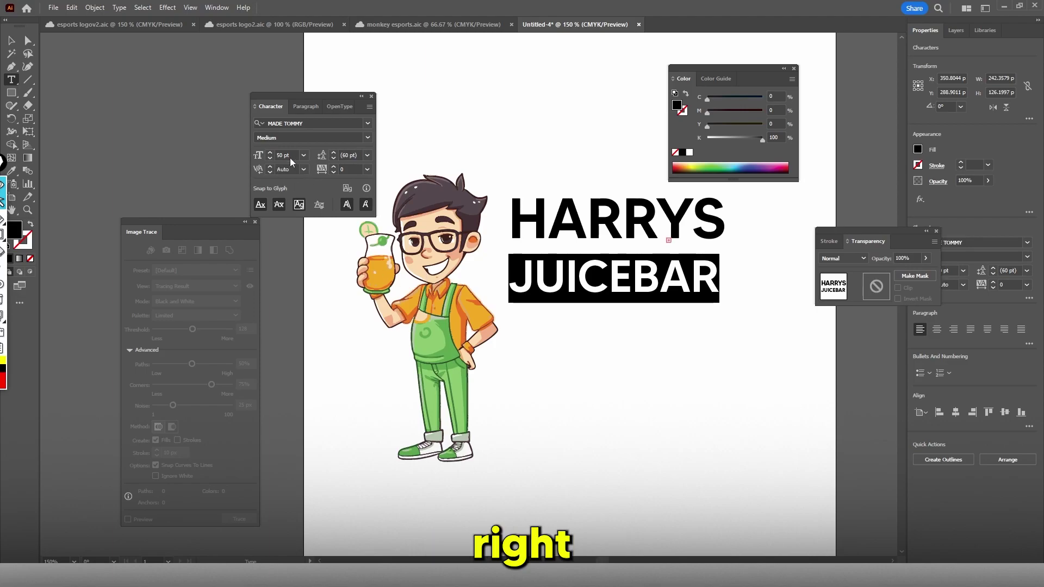
left_click(220, 10)
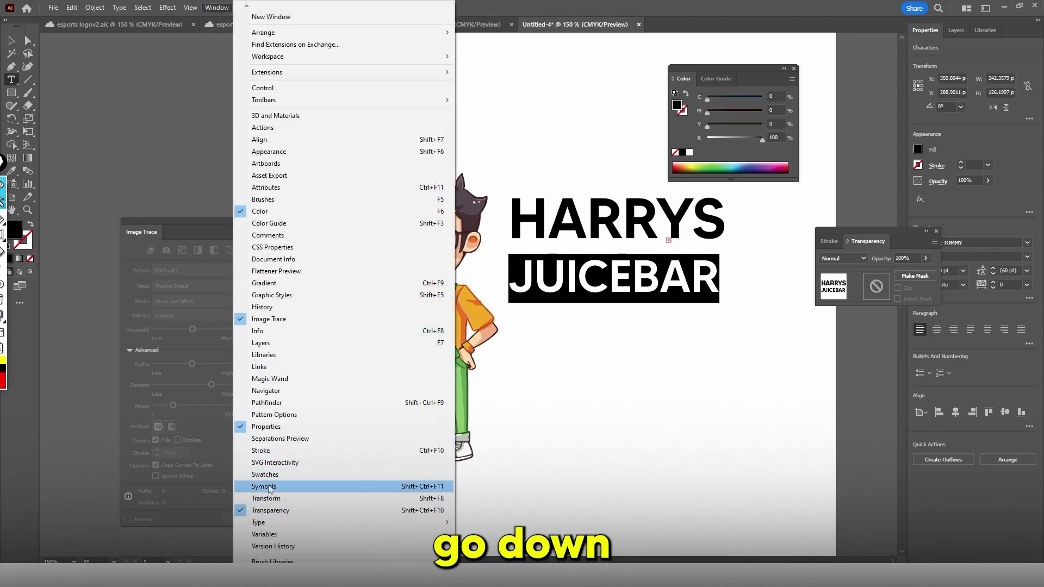
mouse_move(282, 522)
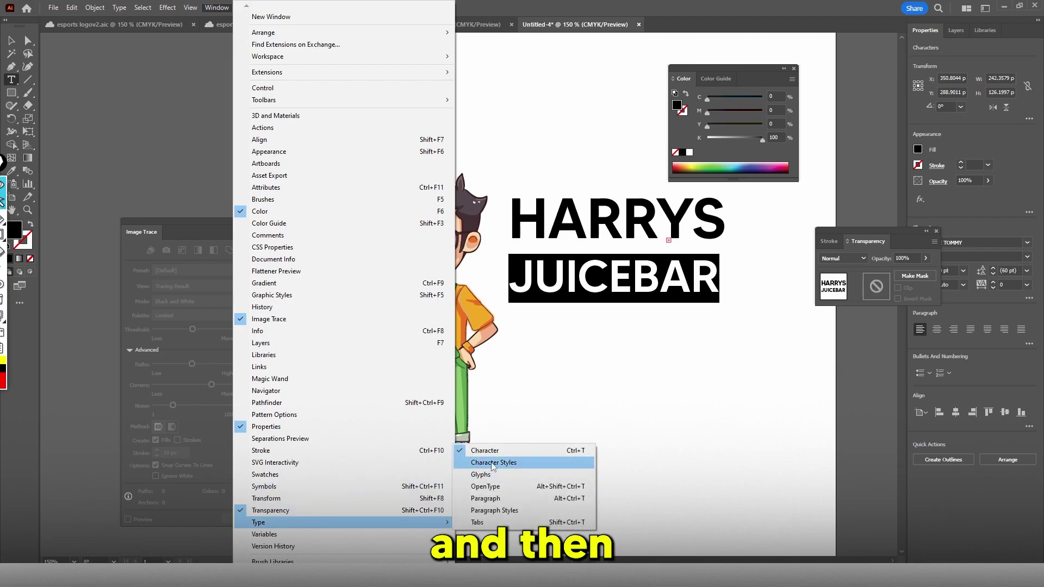
left_click(538, 255)
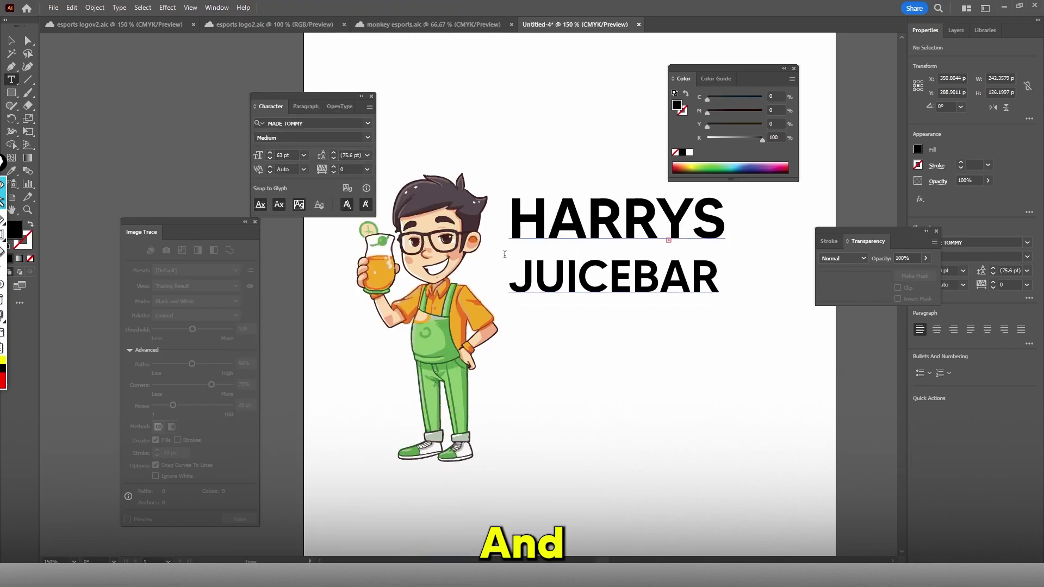
left_click(564, 260)
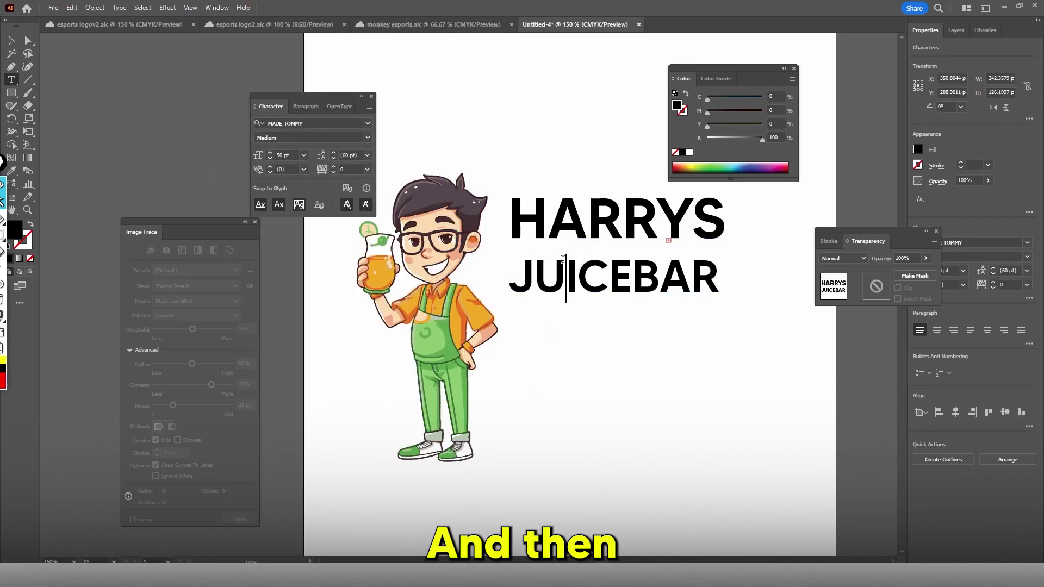
Fill HARRYS with the green sampled from the mascot's overalls and move the text block slightly down
double_click(599, 233)
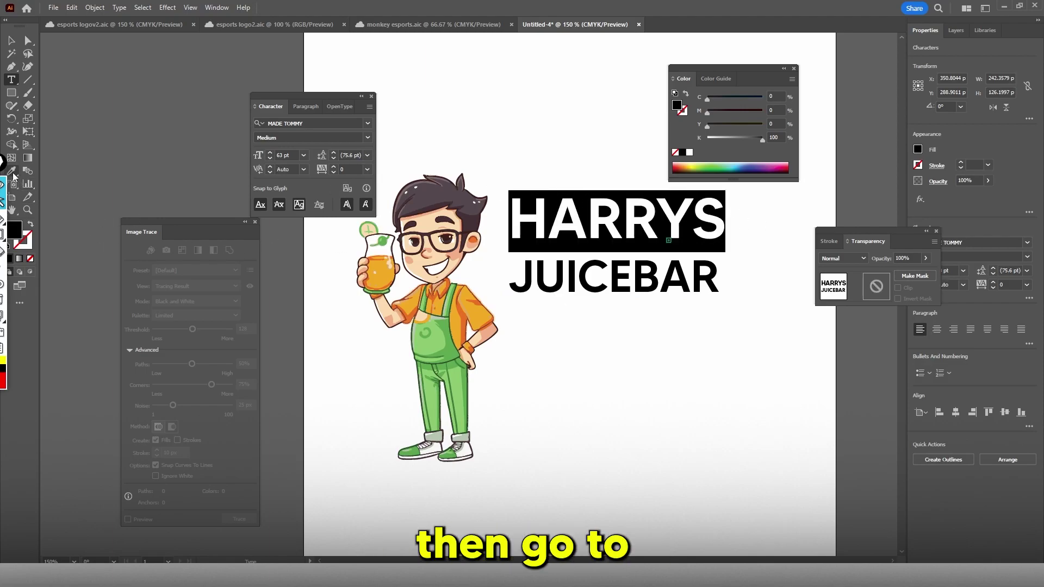
left_click(11, 171)
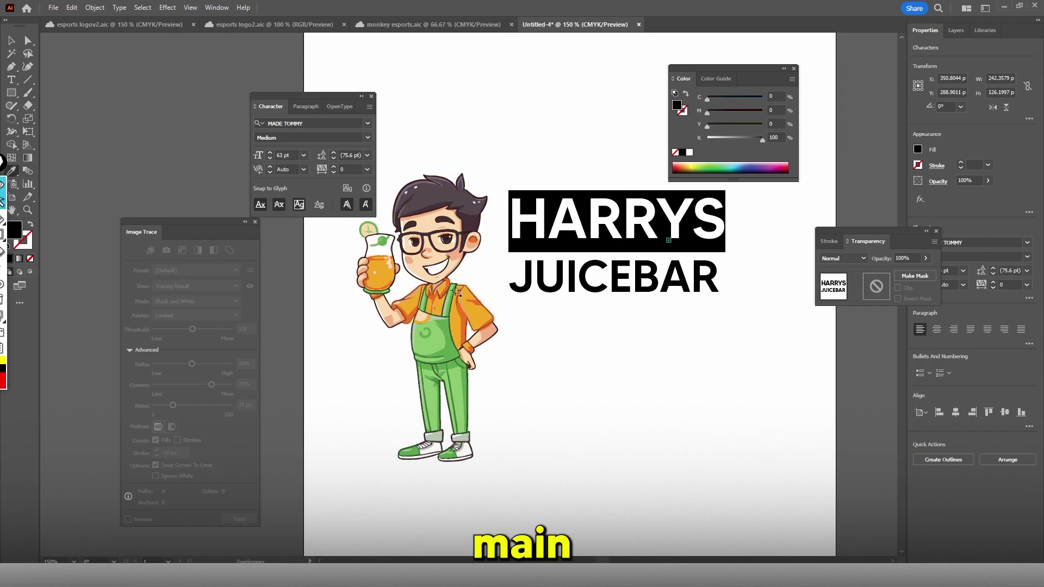
left_click(446, 330)
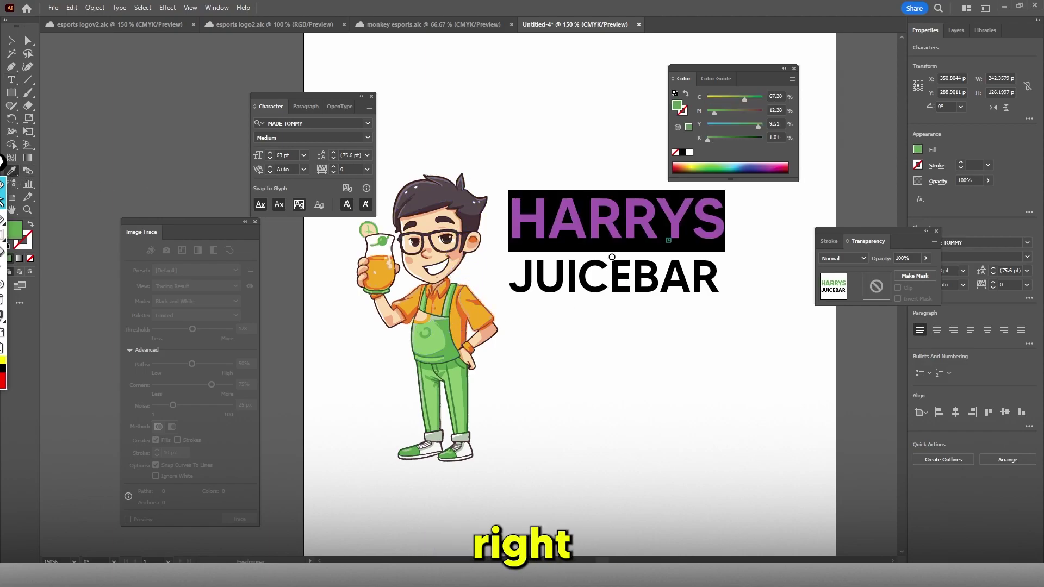
left_click(13, 43)
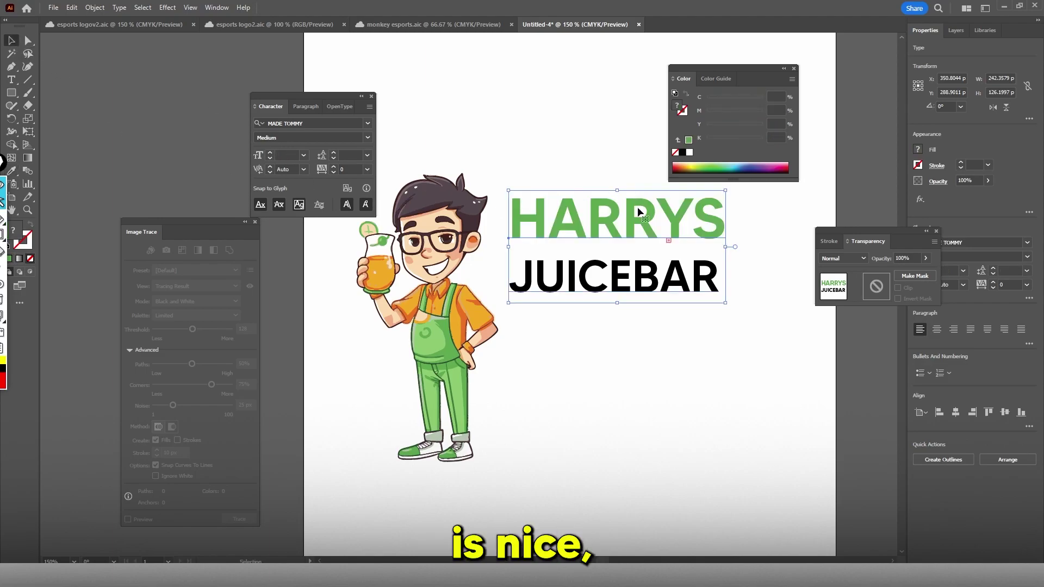
left_click_drag(636, 201, 639, 221)
Fill the whole word JUICEBAR with the orange sampled from the mascot's shirt
double_click(614, 297)
left_click(723, 297, "shift")
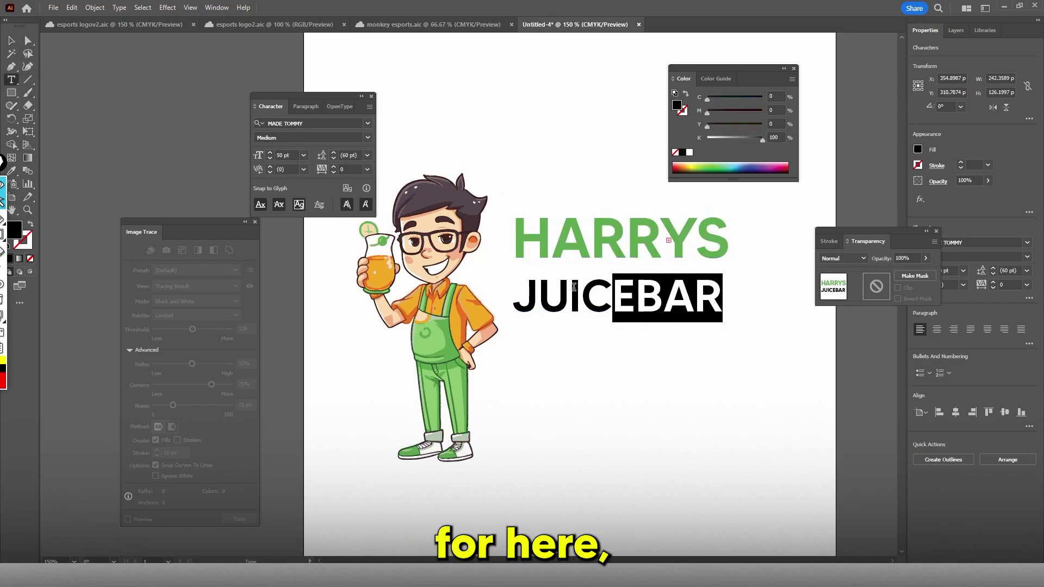
double_click(585, 285)
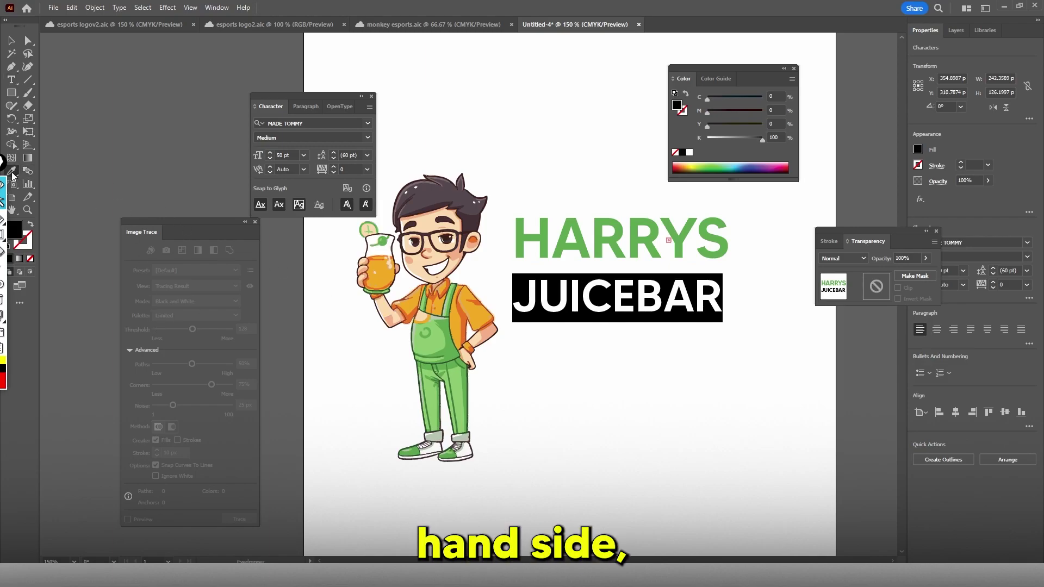
left_click(477, 315)
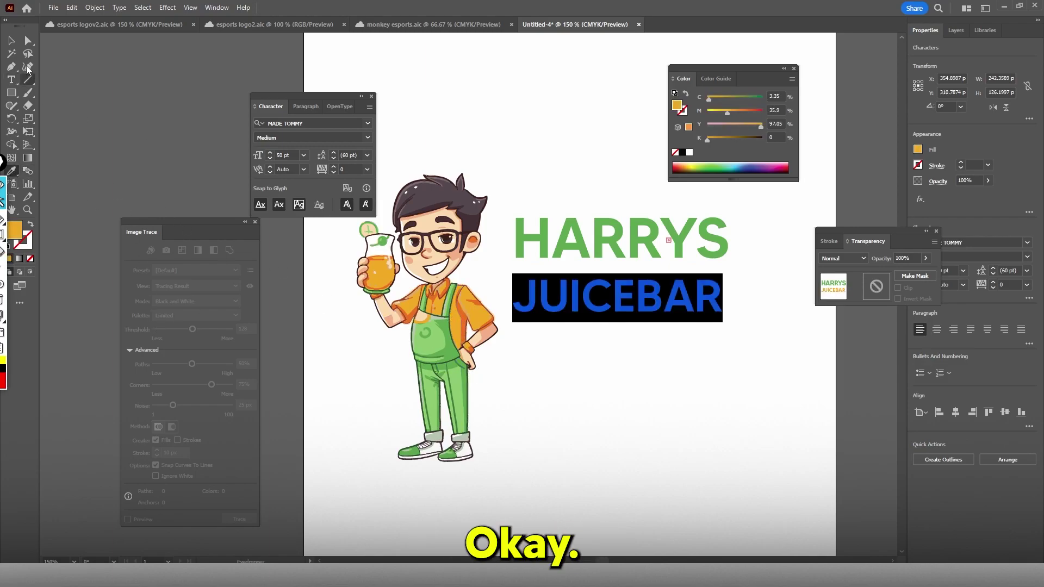
left_click(11, 40)
left_click(631, 294)
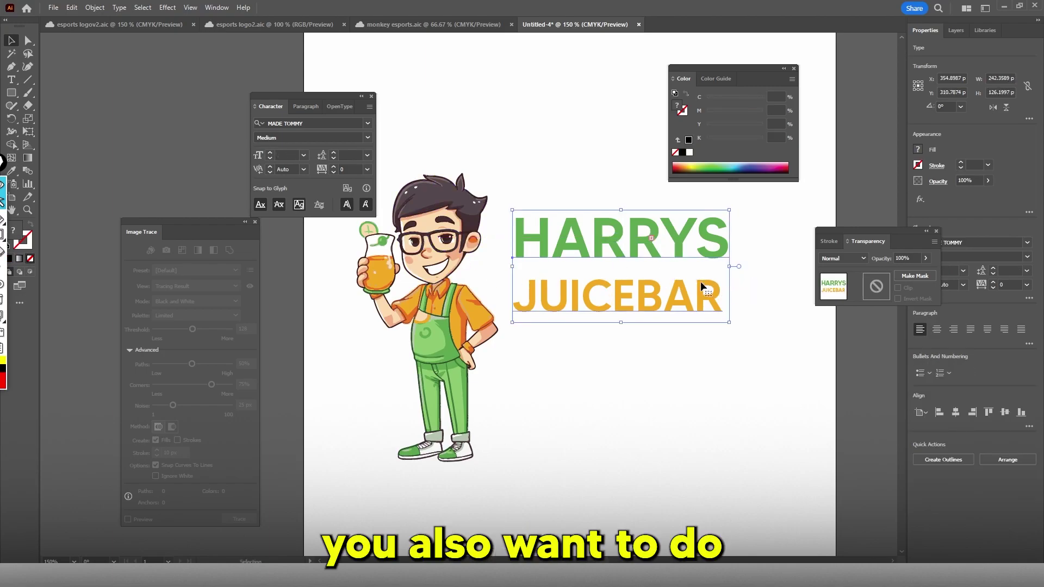
Try a tight leading of 20 pt on the JUICEBAR line
left_click(11, 80)
left_click_drag(723, 297, 418, 249)
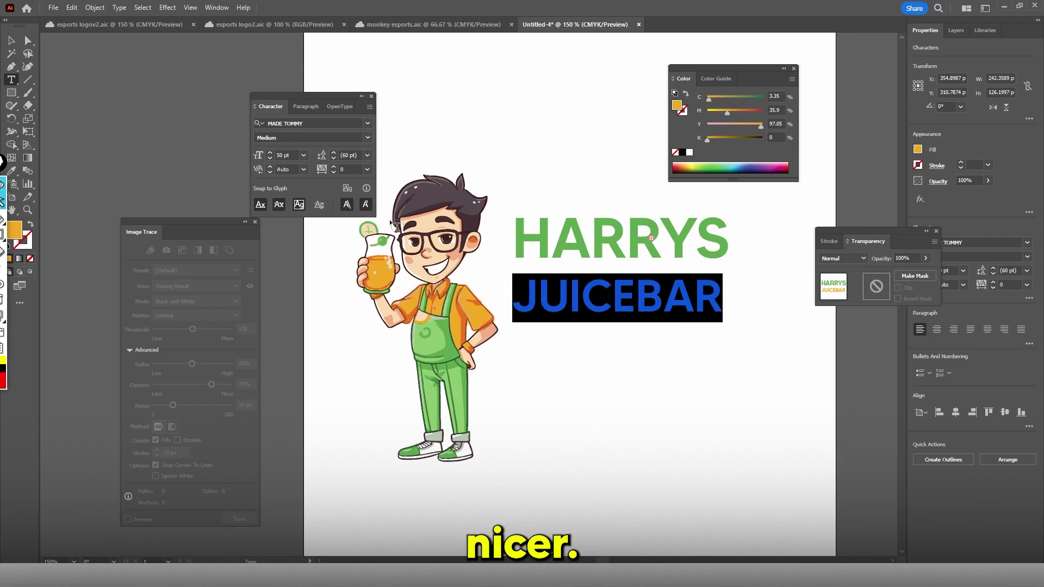
left_click(333, 158)
left_click(333, 158)
left_click(333, 158)
left_click(334, 158)
type("20")
key("Return")
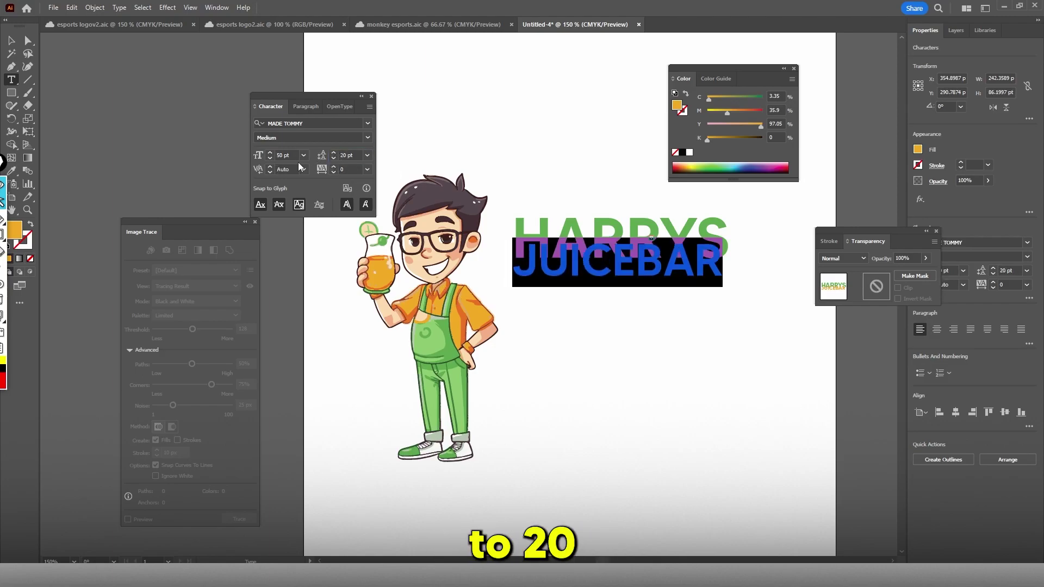
Raise the leading of the JUICEBAR line to 35 pt and settle on 45 pt
left_click(333, 153)
left_click(333, 152)
left_click(333, 153)
left_click(333, 153)
left_click(333, 153)
left_click(333, 153)
left_click(334, 153)
type("35")
key("Return")
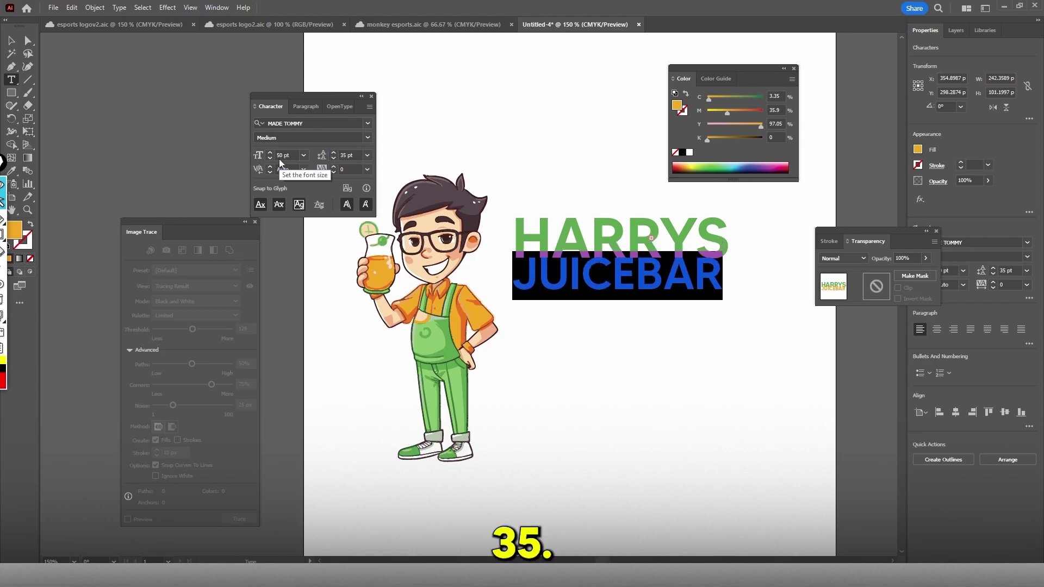
type("45")
key("Return")
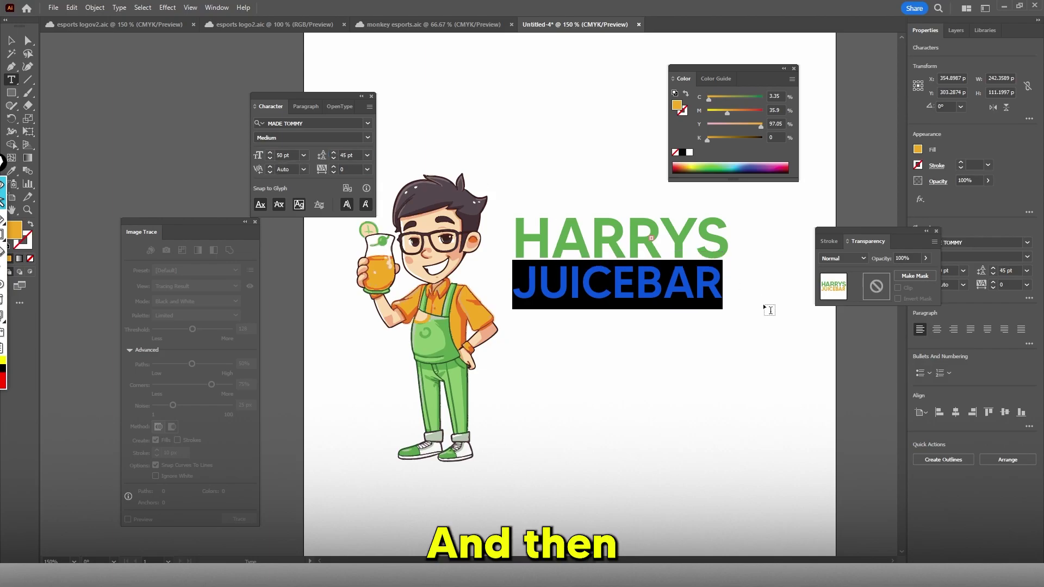
Move the finished two-line text up and closer to the mascot, and deselect it to review the whole logo
key("Escape")
left_click(11, 41)
left_click_drag(620, 236, 611, 217)
left_click(620, 319)
scroll(621, 319, "down", 1)
scroll(622, 318, "down", 2)
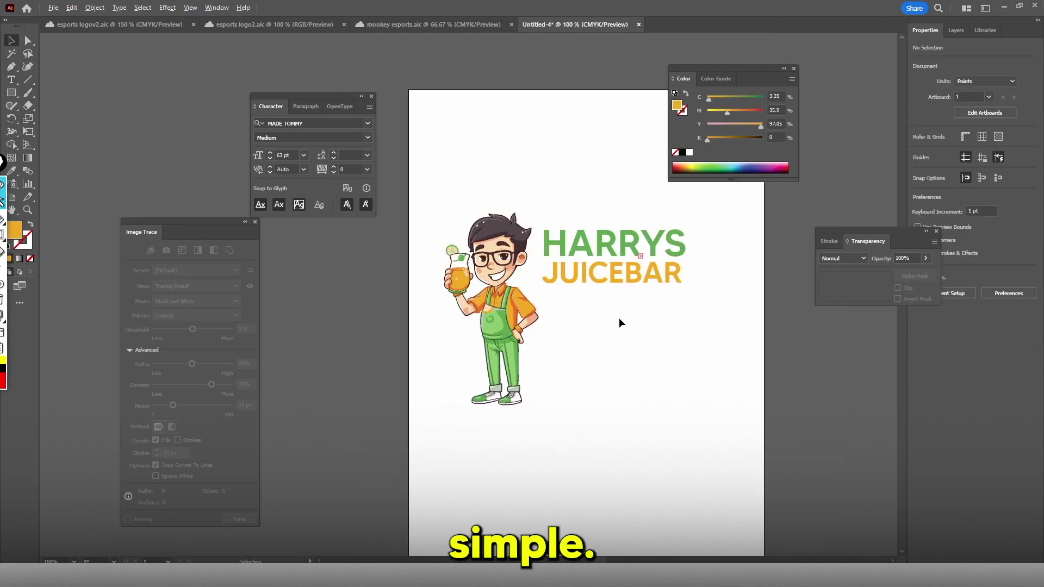
Select the HARRYS JUICEBAR text and start an Envelope Distort warp in the Bulge style, keeping the options clear of the lettering
scroll(621, 318, "up", 1)
scroll(621, 319, "up", 2)
scroll(621, 323, "up", 1)
left_click(692, 298)
left_click(737, 287)
left_click(702, 296)
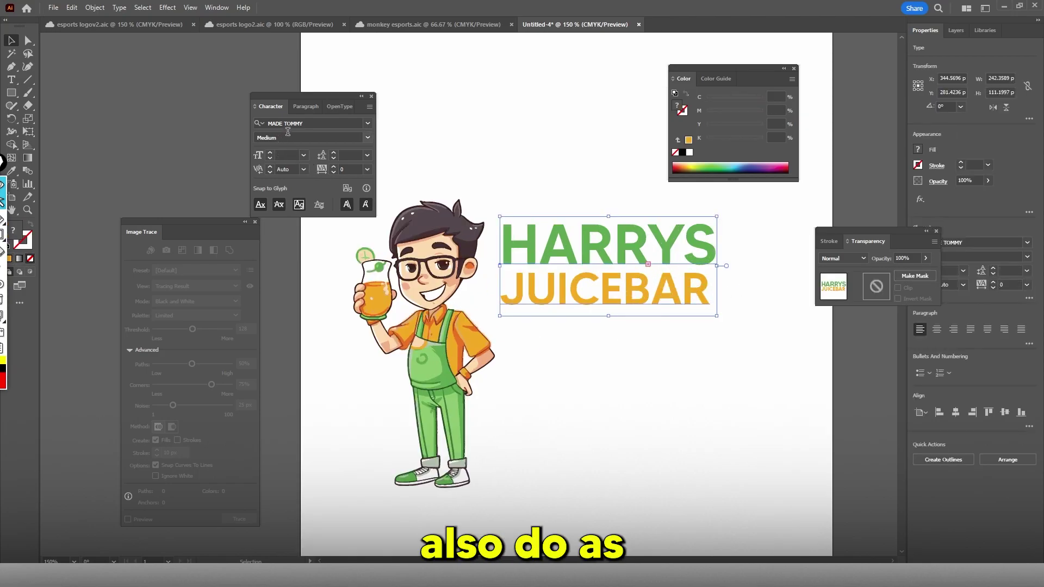
left_click(95, 8)
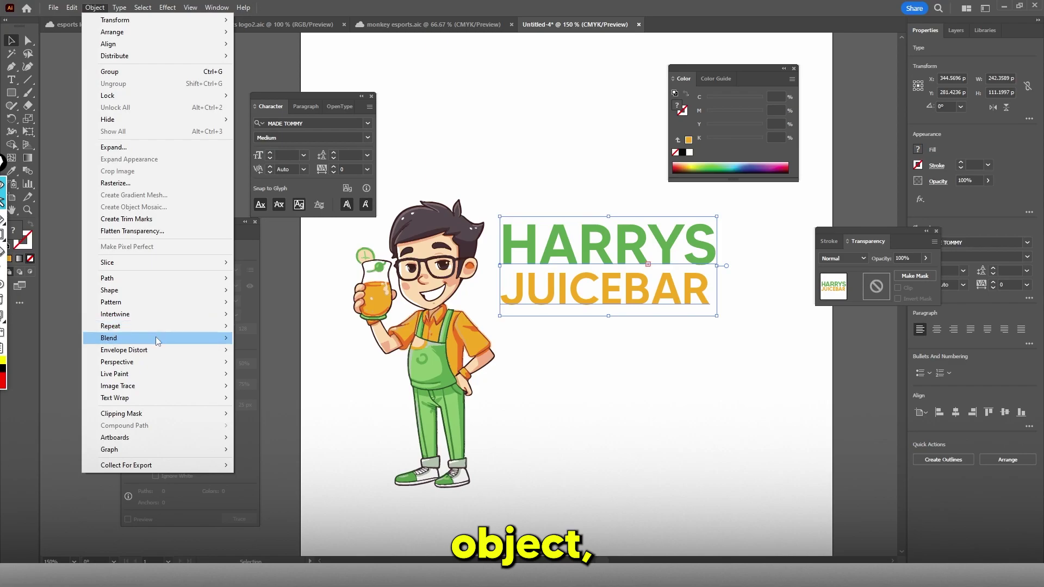
mouse_move(158, 349)
left_click(272, 350)
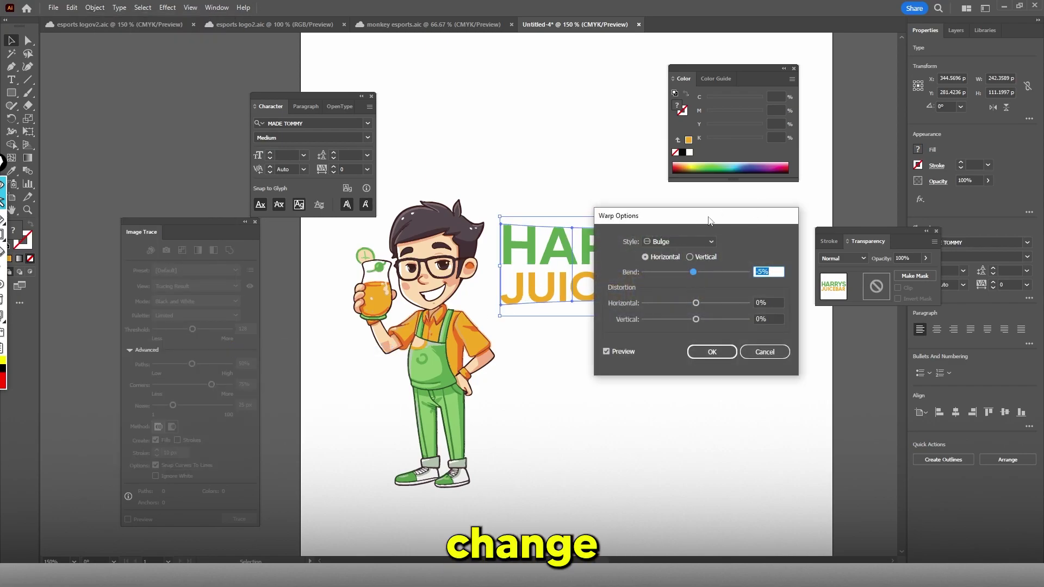
left_click_drag(709, 210, 861, 164)
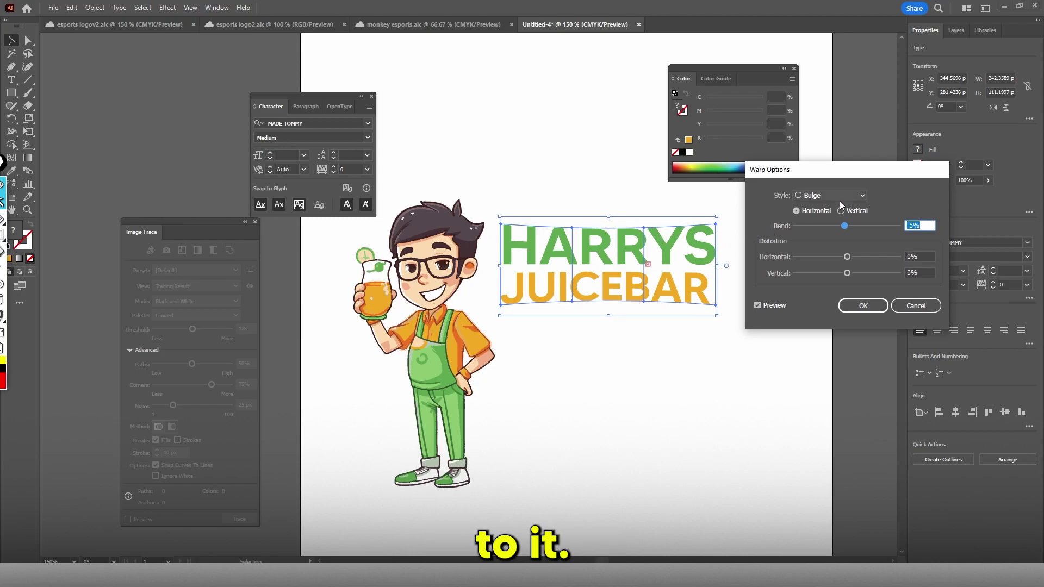
Apply the envelope warp to the HARRYS JUICEBAR lettering in the Rise style with a horizontal bend of -7%
left_click_drag(840, 227, 844, 223)
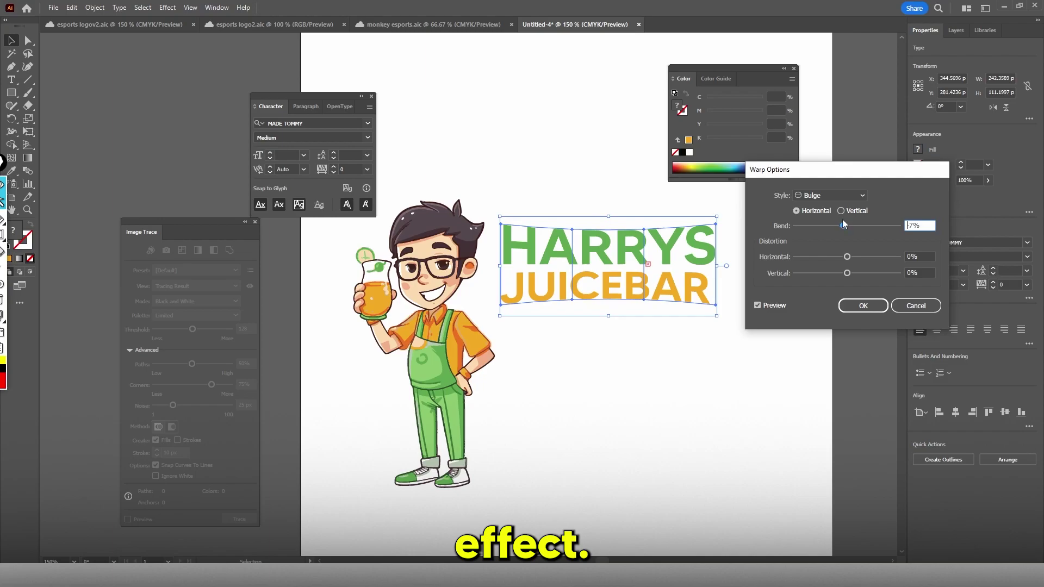
left_click(840, 197)
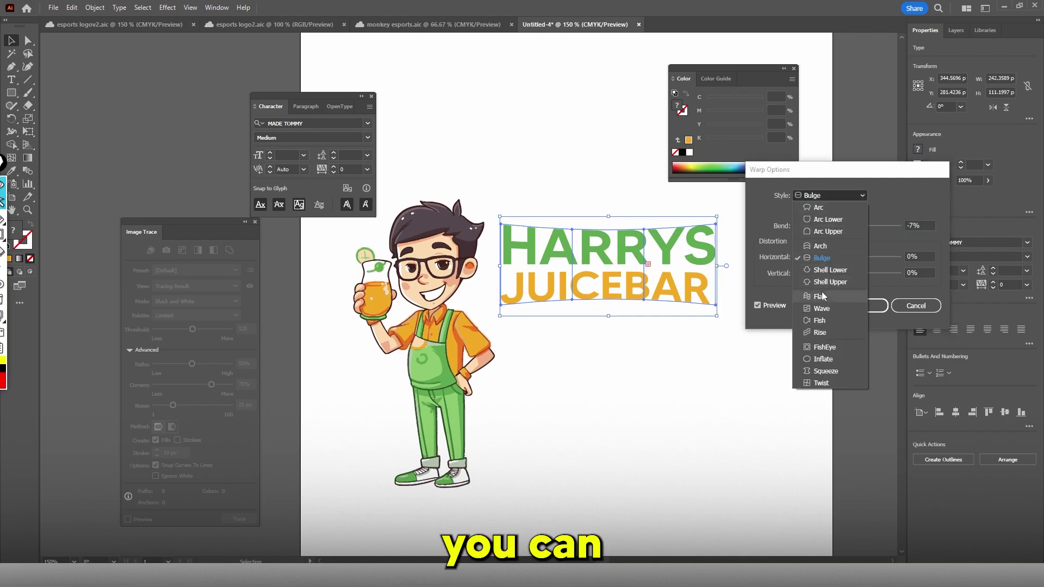
left_click(818, 333)
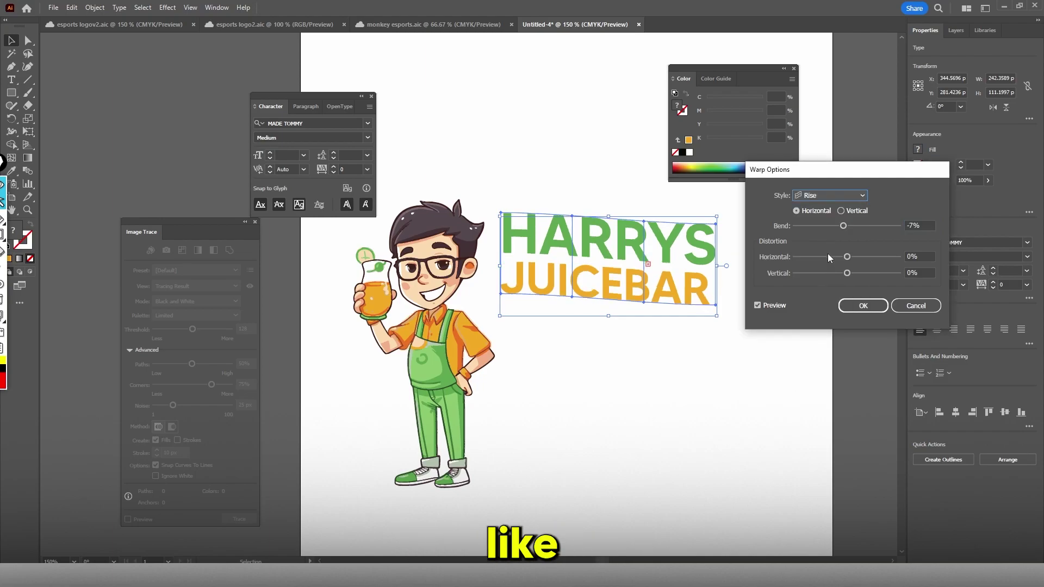
left_click(854, 303)
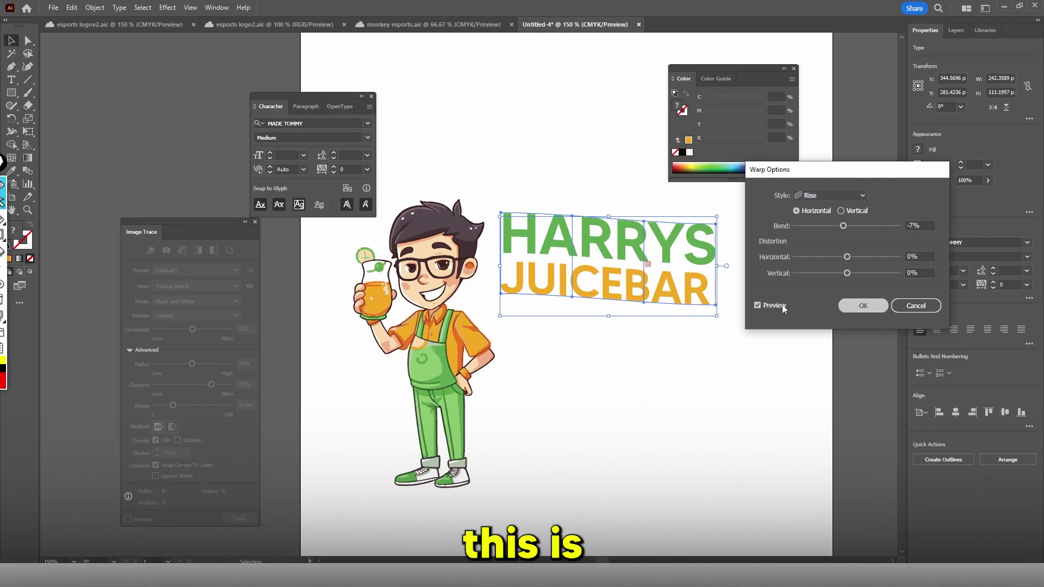
Move the warped HARRYS JUICEBAR lettering slightly closer to the mascot and check the logo on the whole artboard
left_click(676, 359)
left_click_drag(637, 286, 631, 294)
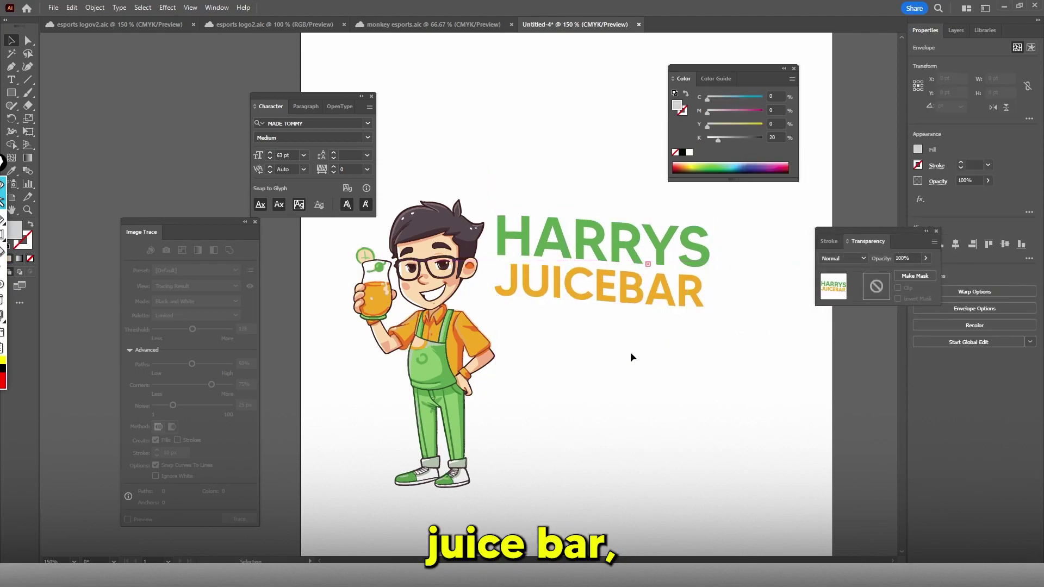
scroll(611, 297, "down", 3)
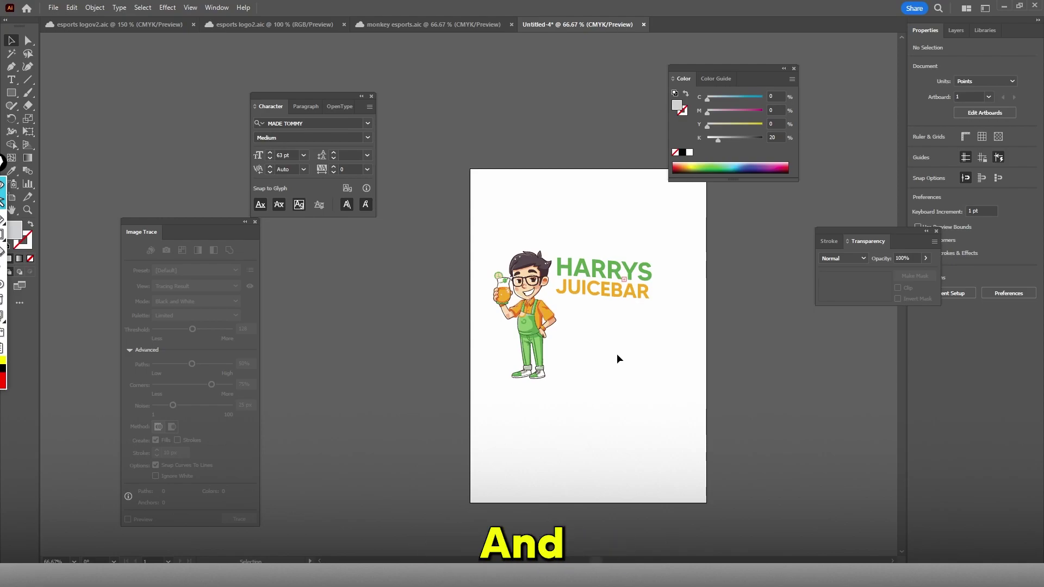
scroll(594, 327, "up", 3)
Scale the warped lettering down to about 194 by 84 pt, keep it beside the mascot's head, and deselect it
left_click(680, 269)
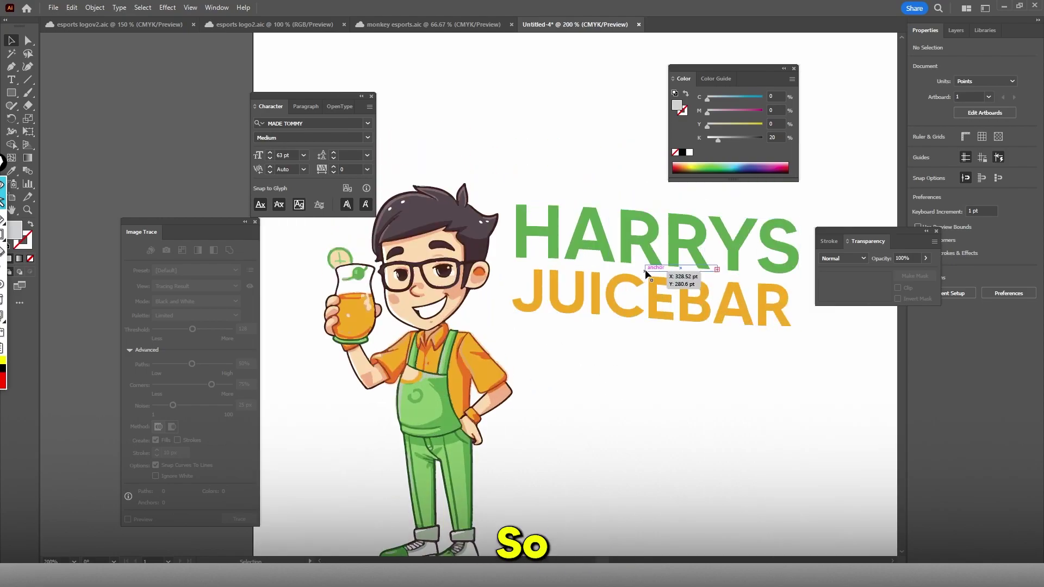
left_click(772, 224)
left_click_drag(801, 202, 700, 236)
left_click_drag(691, 292, 741, 345)
left_click(677, 363)
scroll(687, 358, "down", 5)
scroll(687, 358, "up", 5)
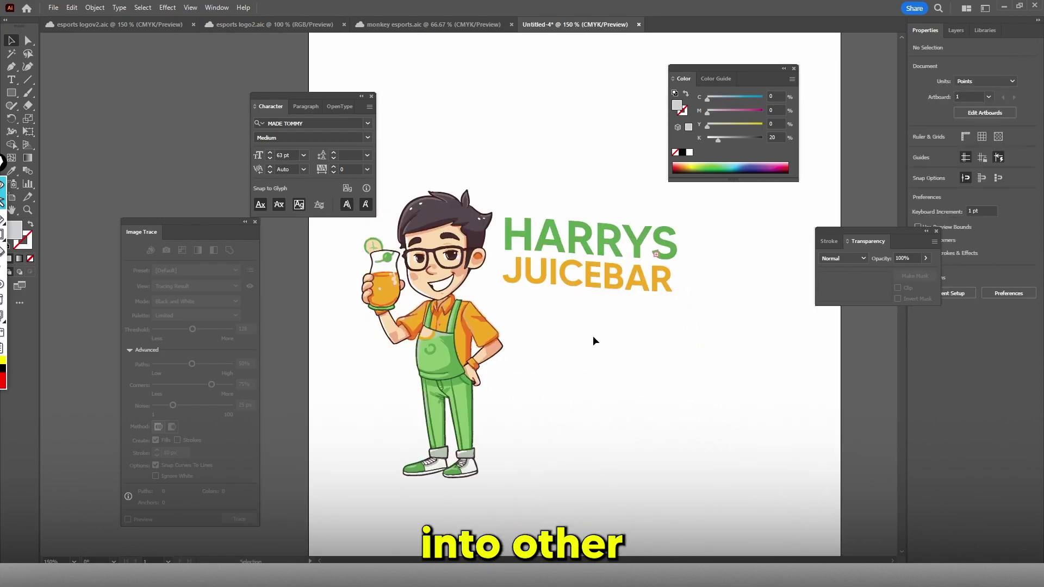
Examine the finished logo, checking the warped lettering's size and placement against the mascot
left_click(579, 281)
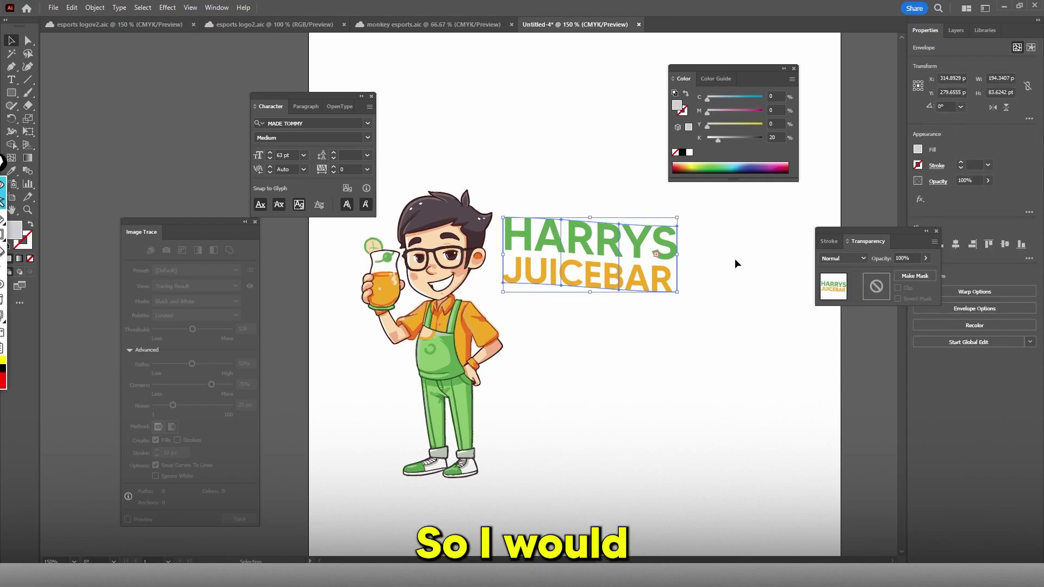
left_click(595, 325)
scroll(489, 263, "down", 3)
scroll(540, 285, "up", 3)
scroll(460, 283, "up", 2)
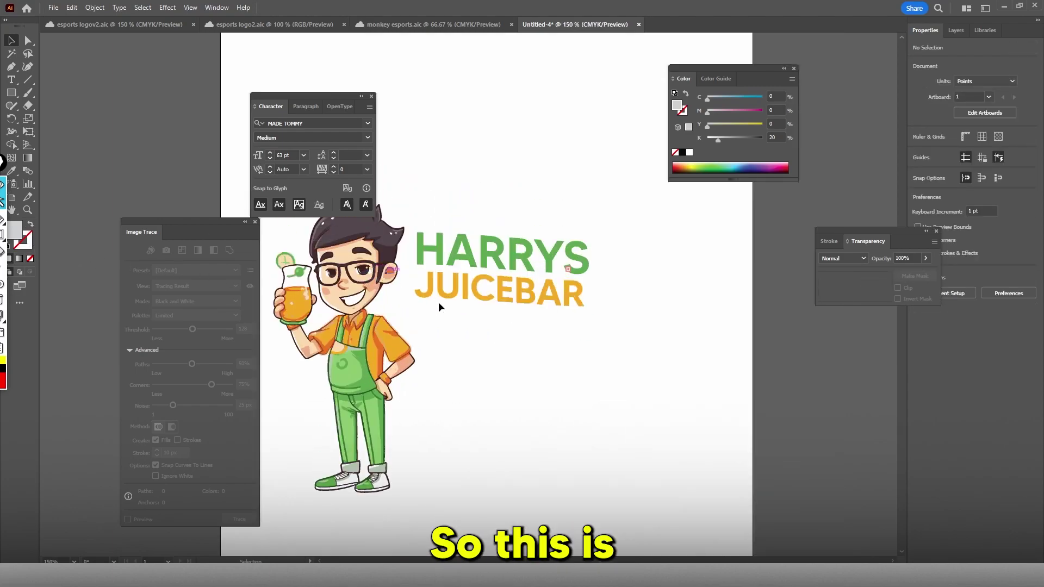
scroll(412, 288, "left", 5)
scroll(607, 373, "right", 3)
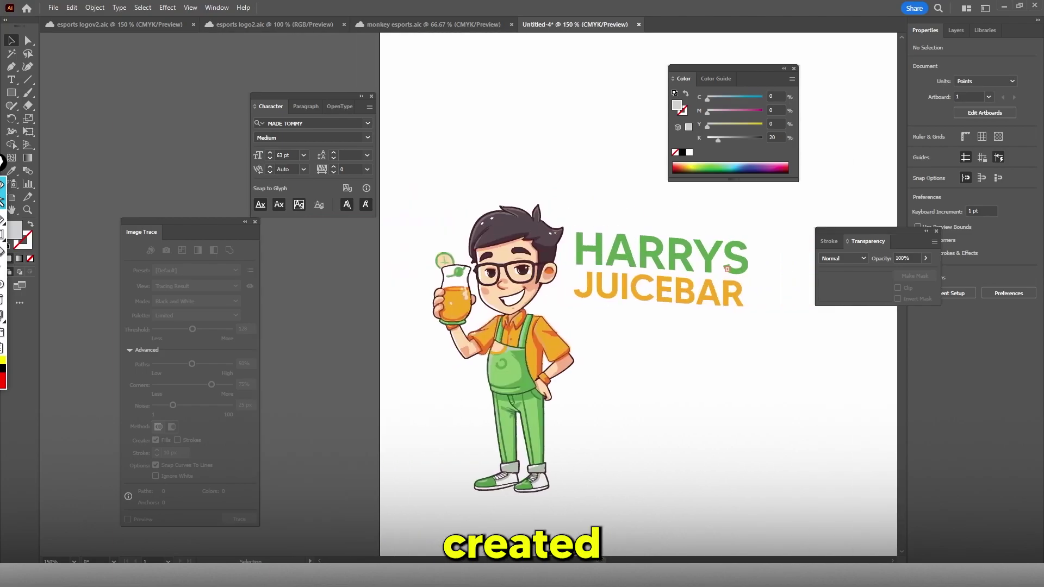